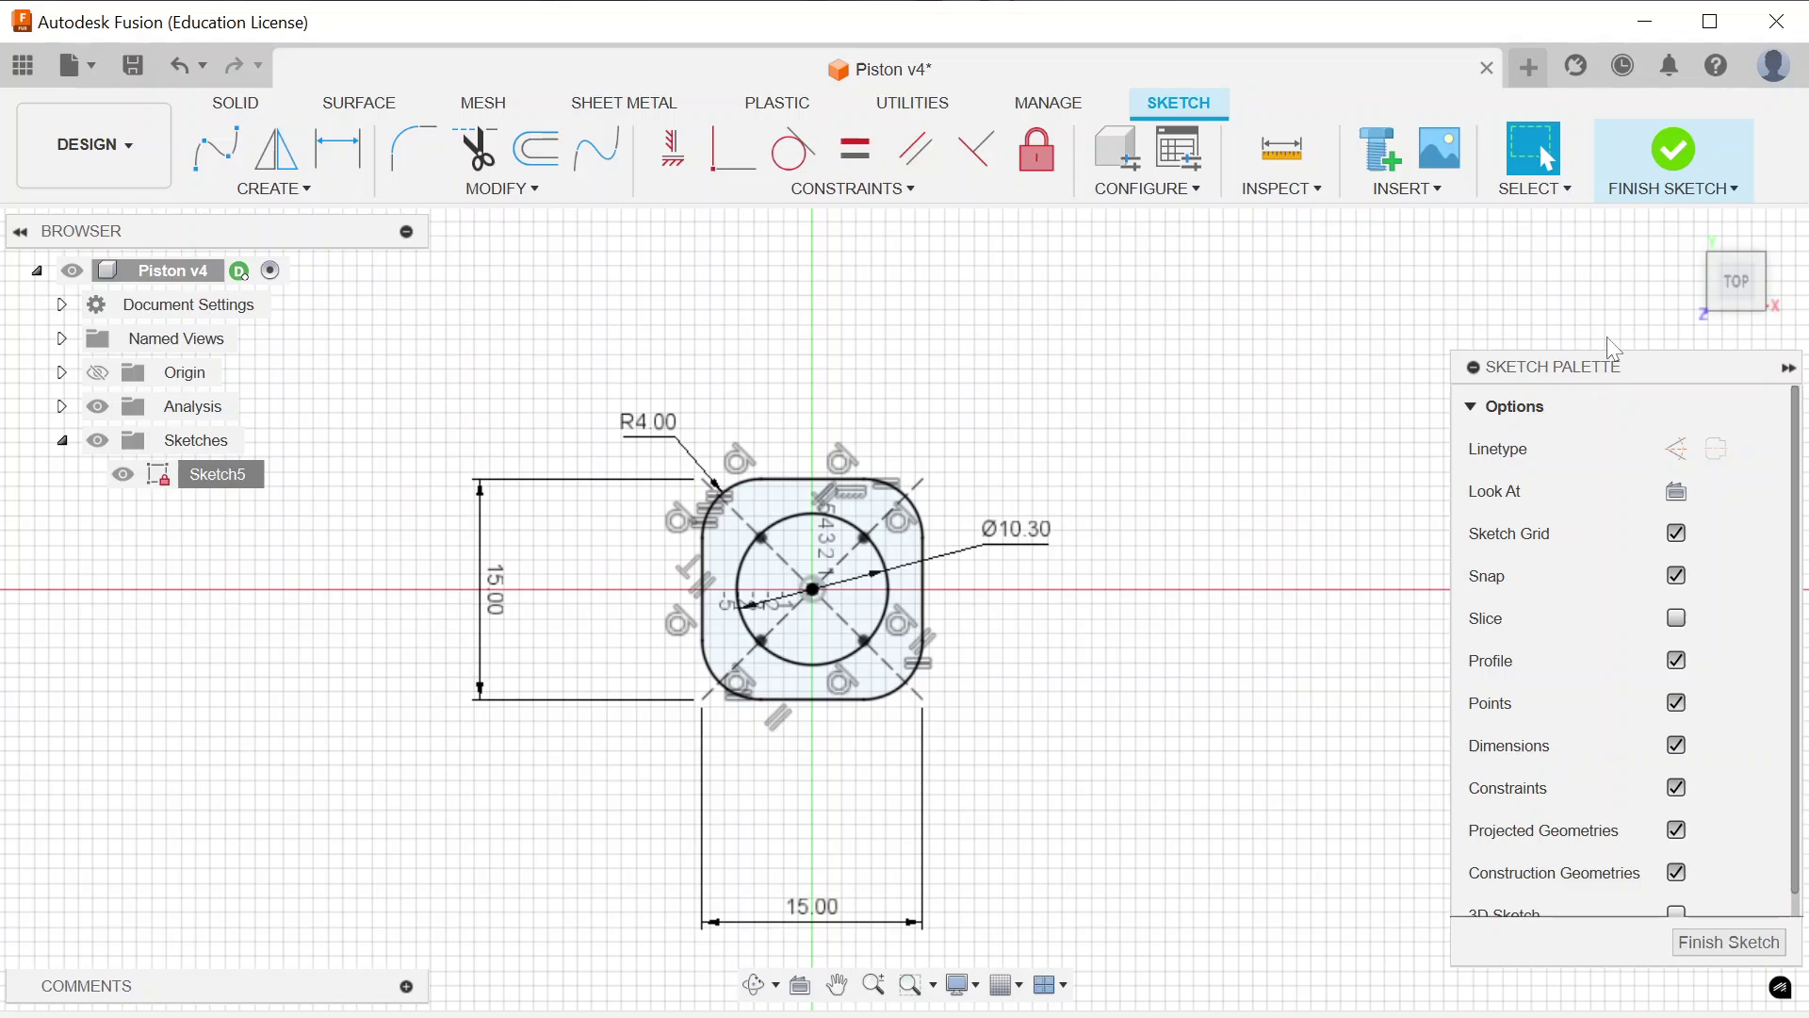
Finish the 15 mm rounded-square sketch with its 10.30 mm circle, creating the first solid body
{"action": "left_click", "coordinate": [1674, 156]}
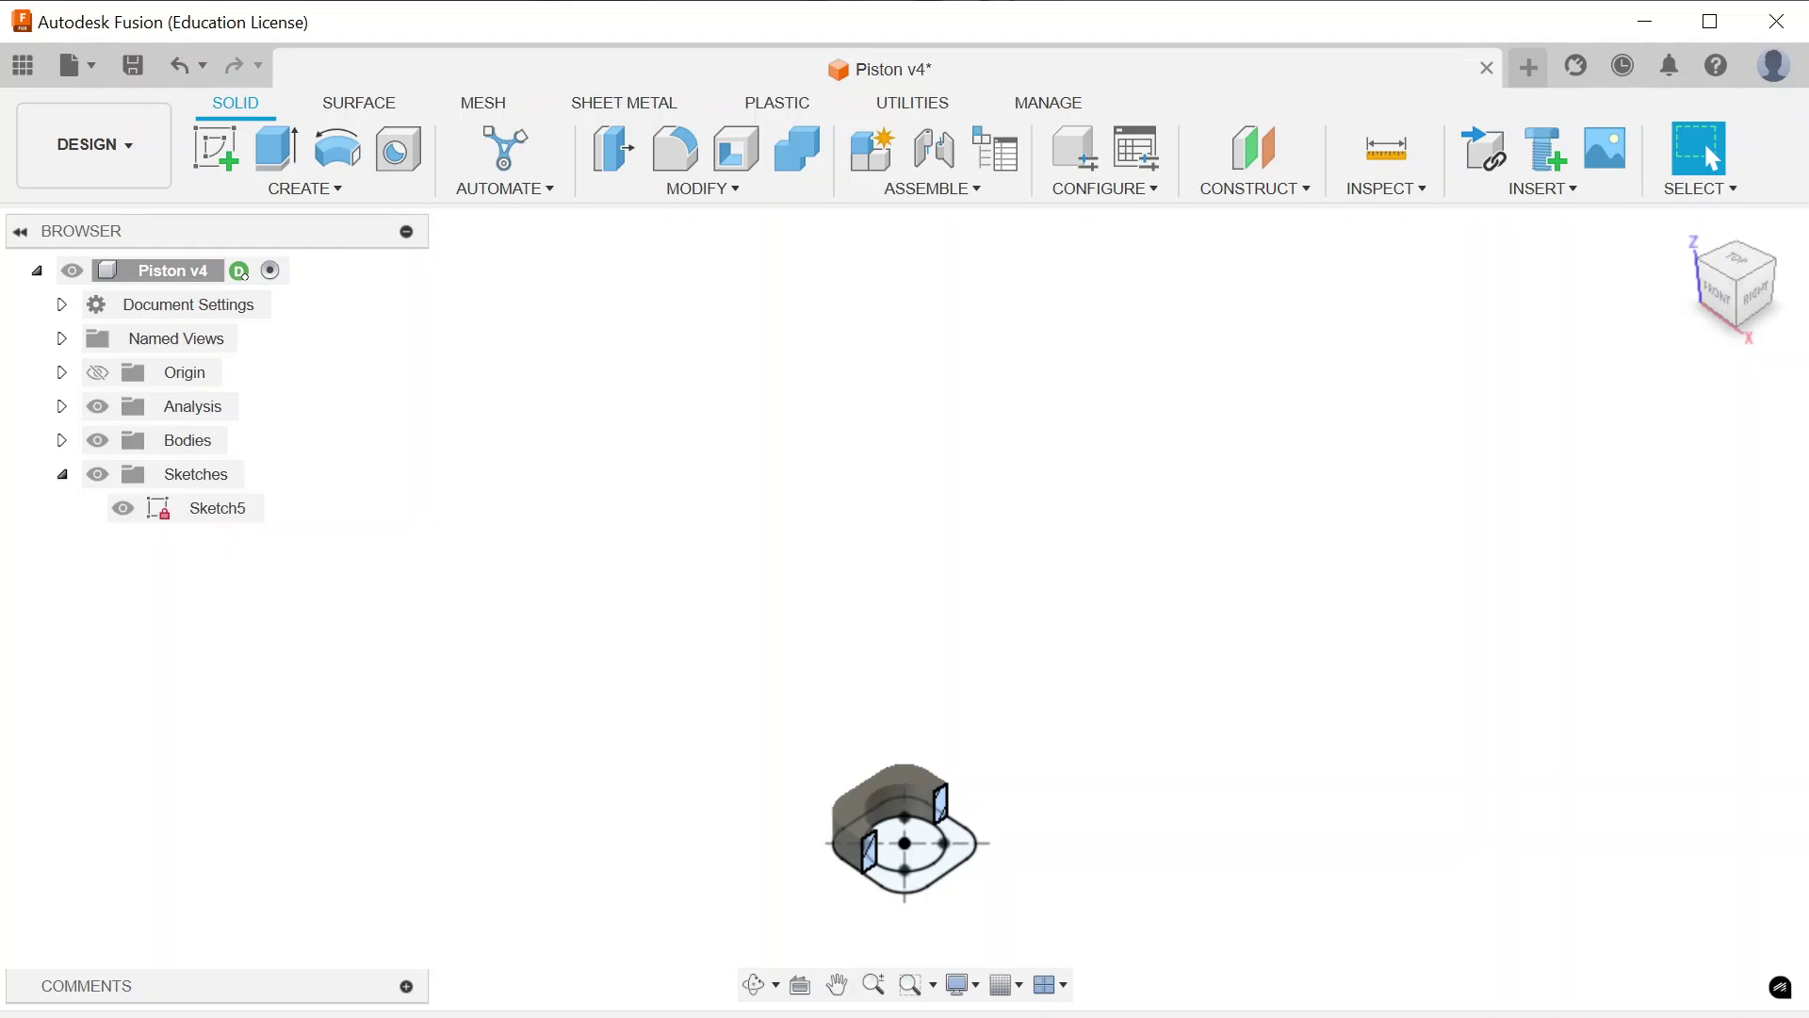
Cancel a new section analysis and hide the existing section cut so the full casing shows
{"action": "left_click", "coordinate": [1414, 189]}
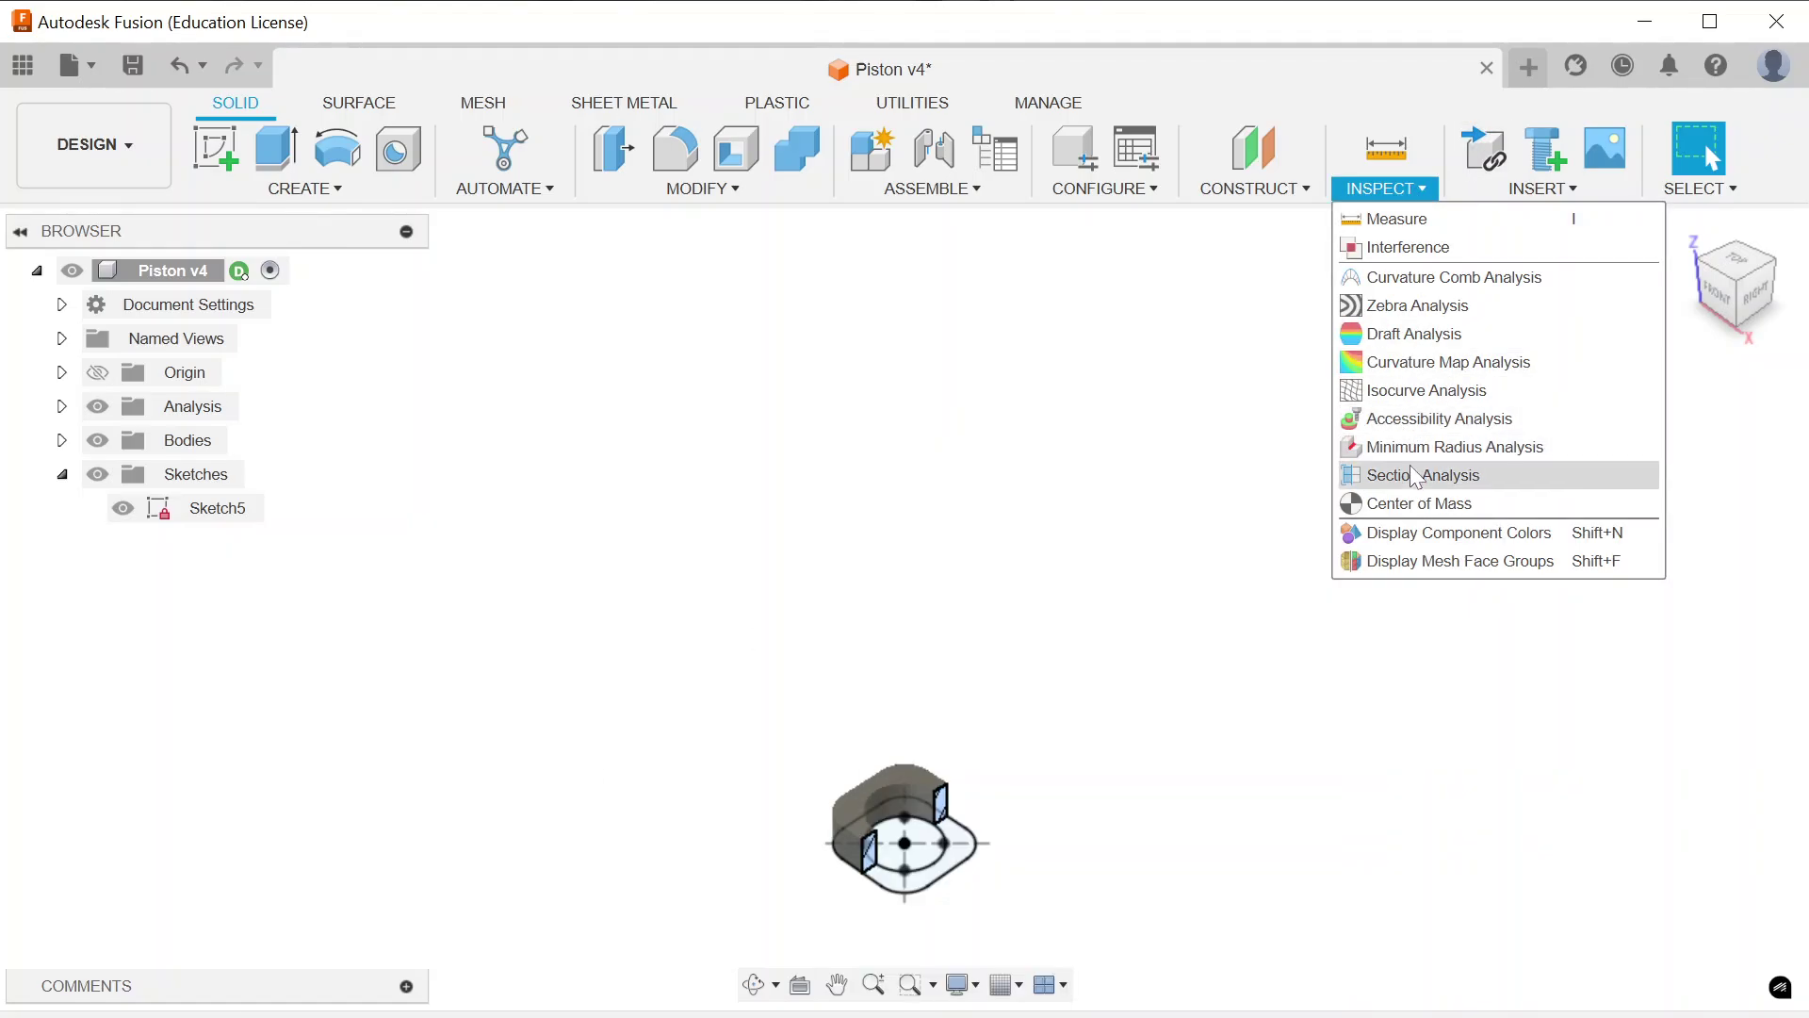
{"action": "left_click", "coordinate": [1413, 476]}
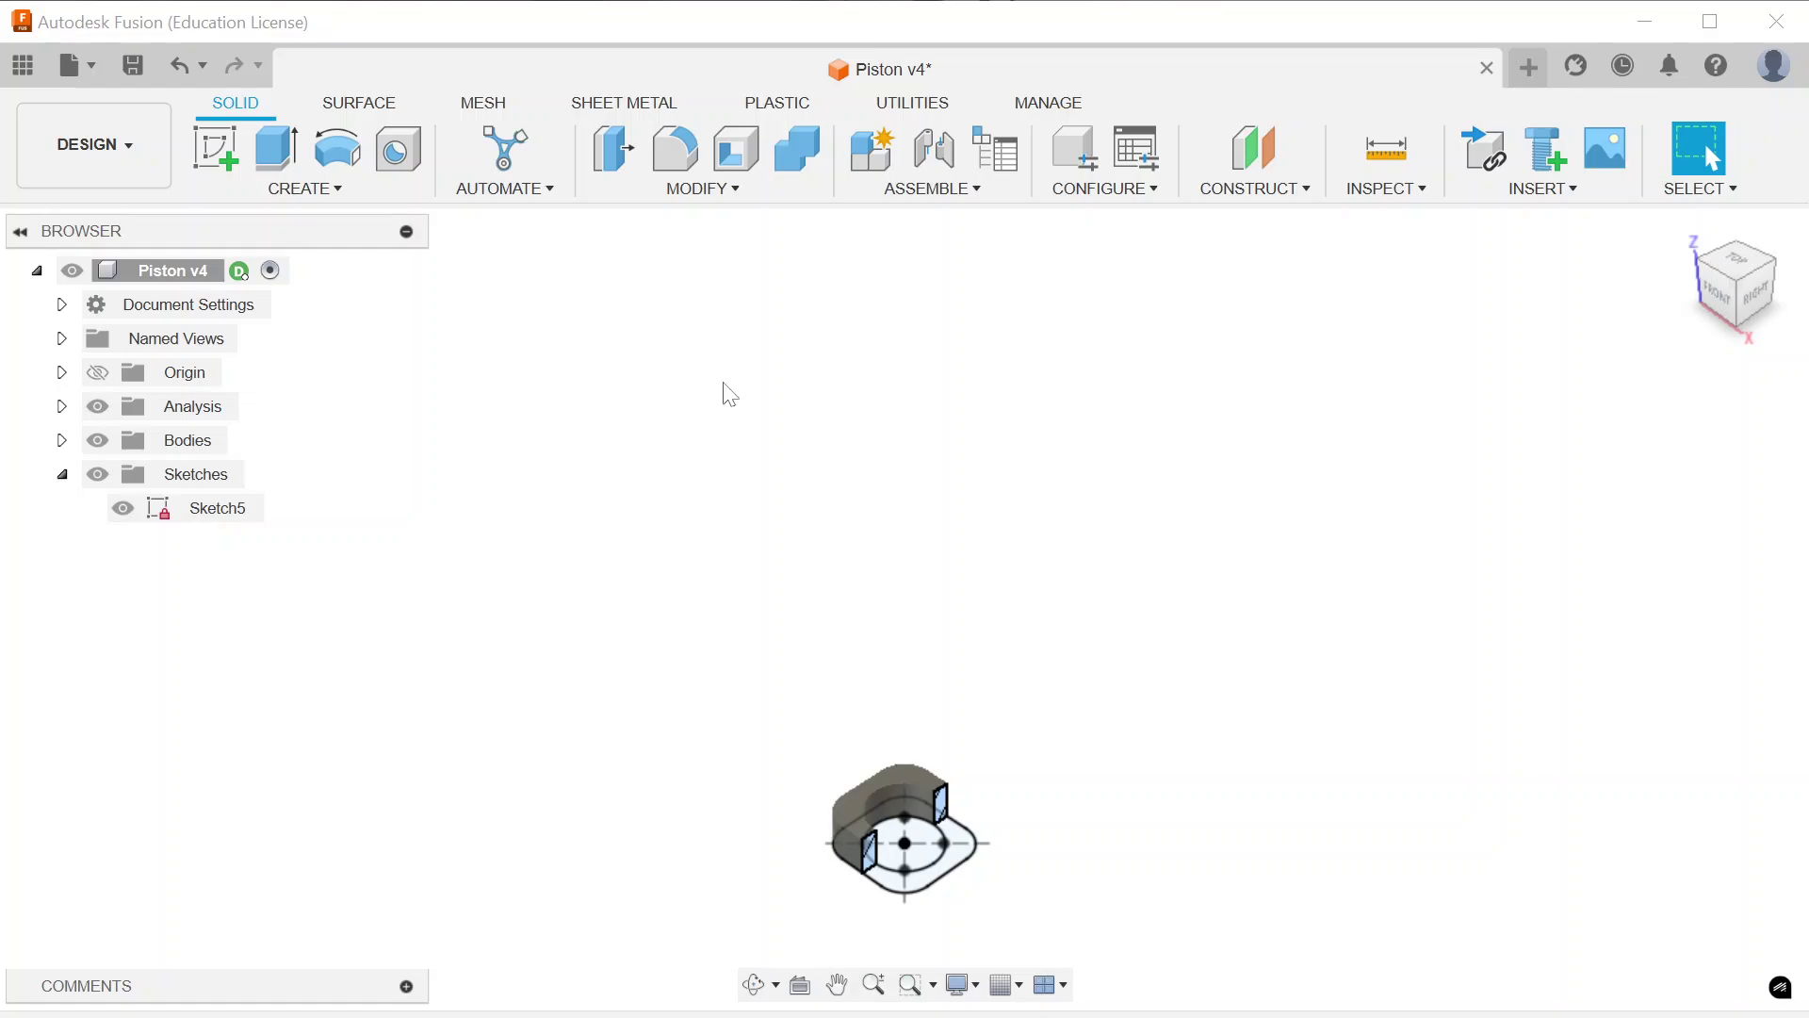
{"action": "left_click", "coordinate": [98, 406]}
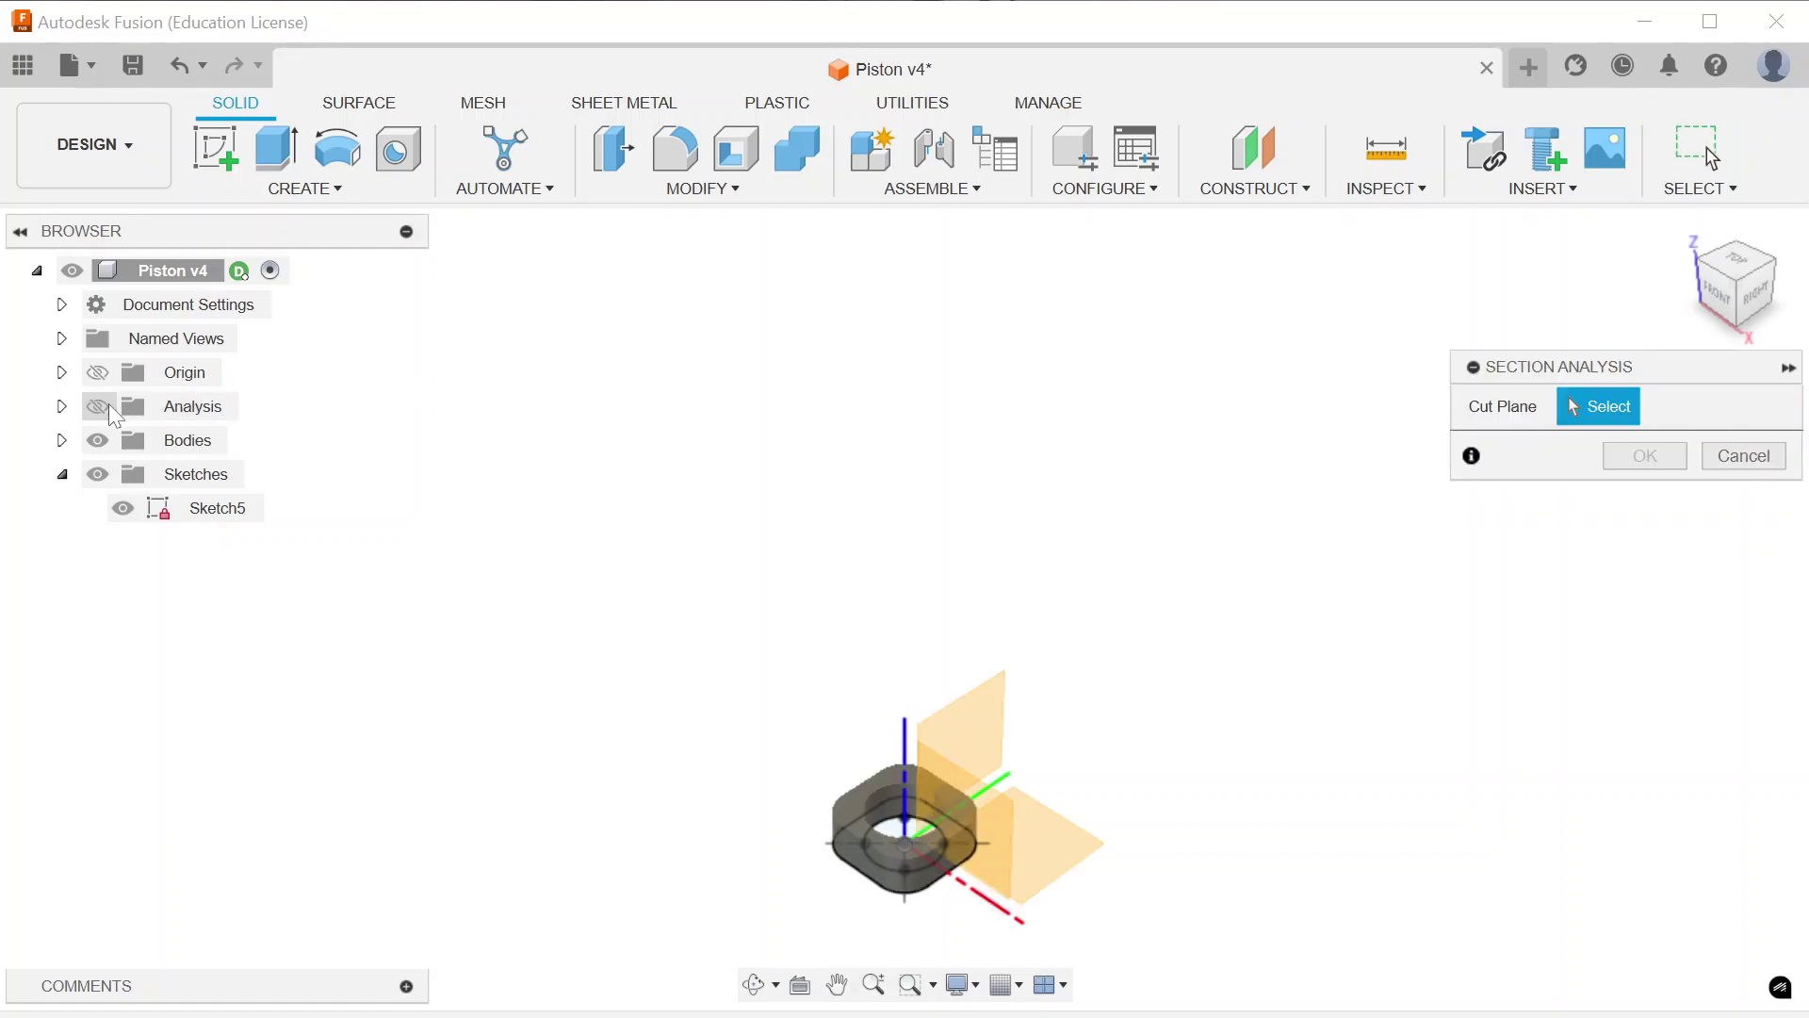
{"action": "left_click", "coordinate": [1757, 462]}
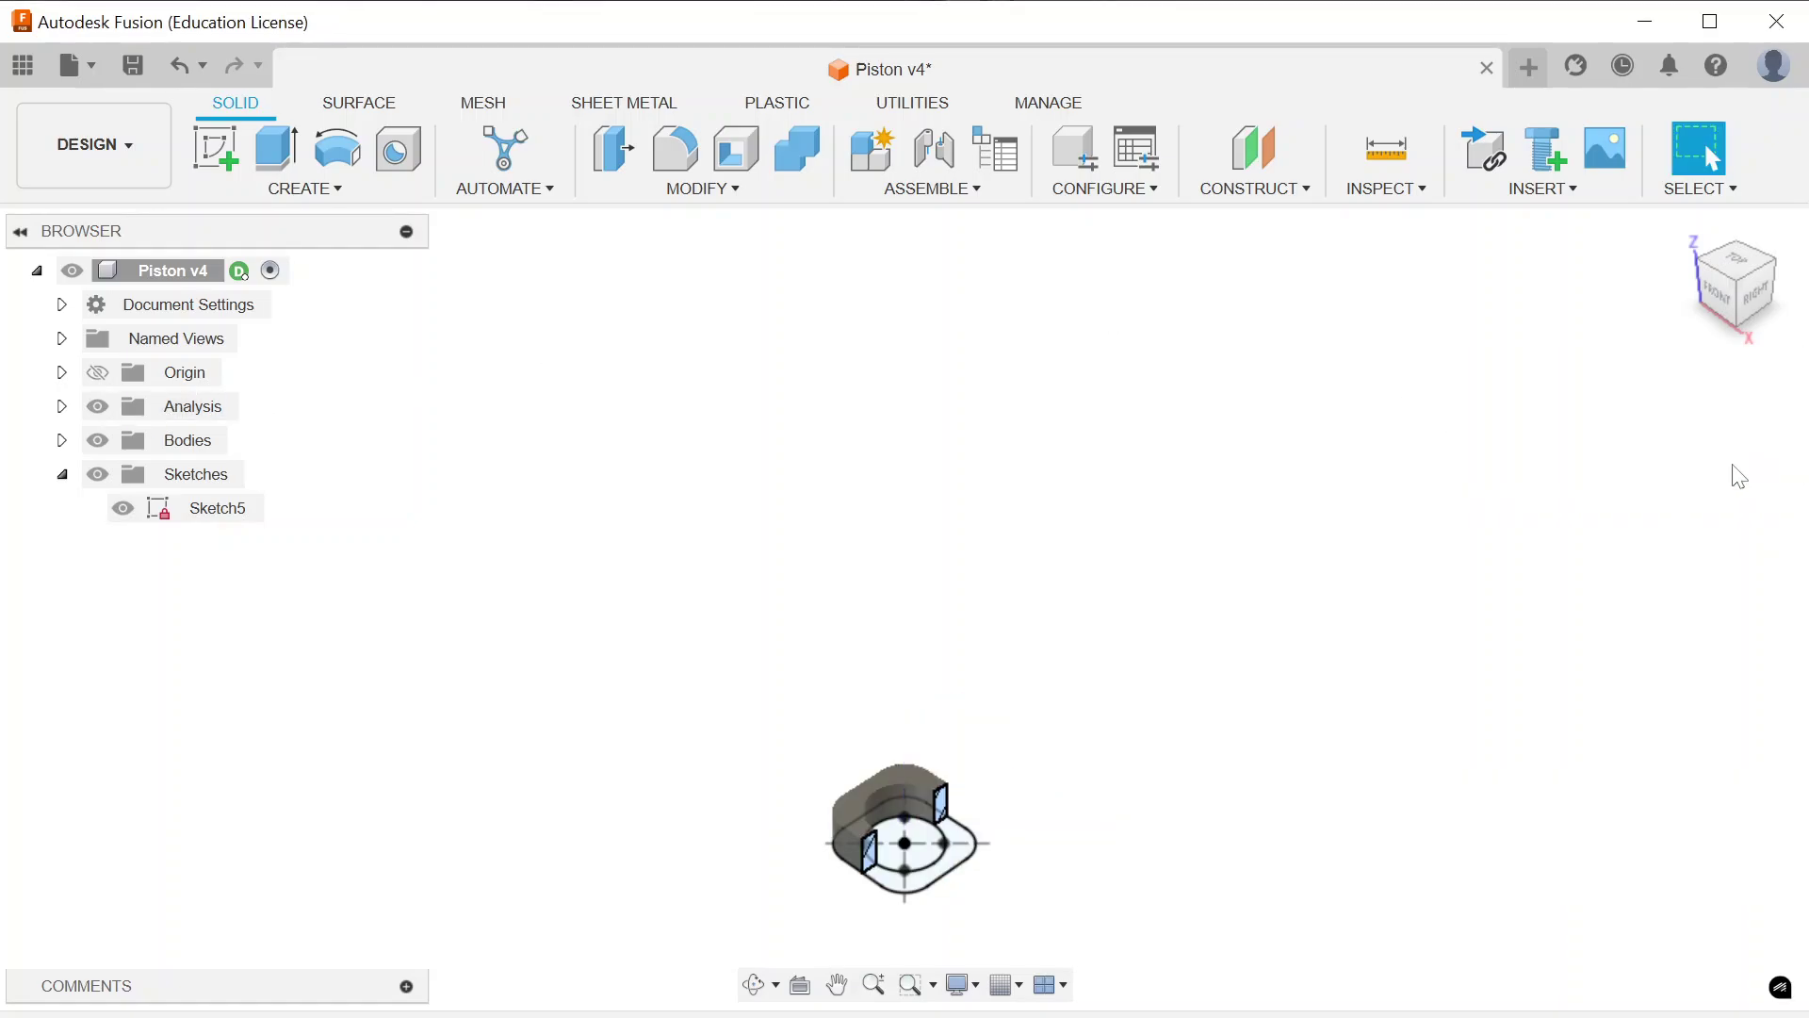
{"action": "left_click", "coordinate": [97, 407]}
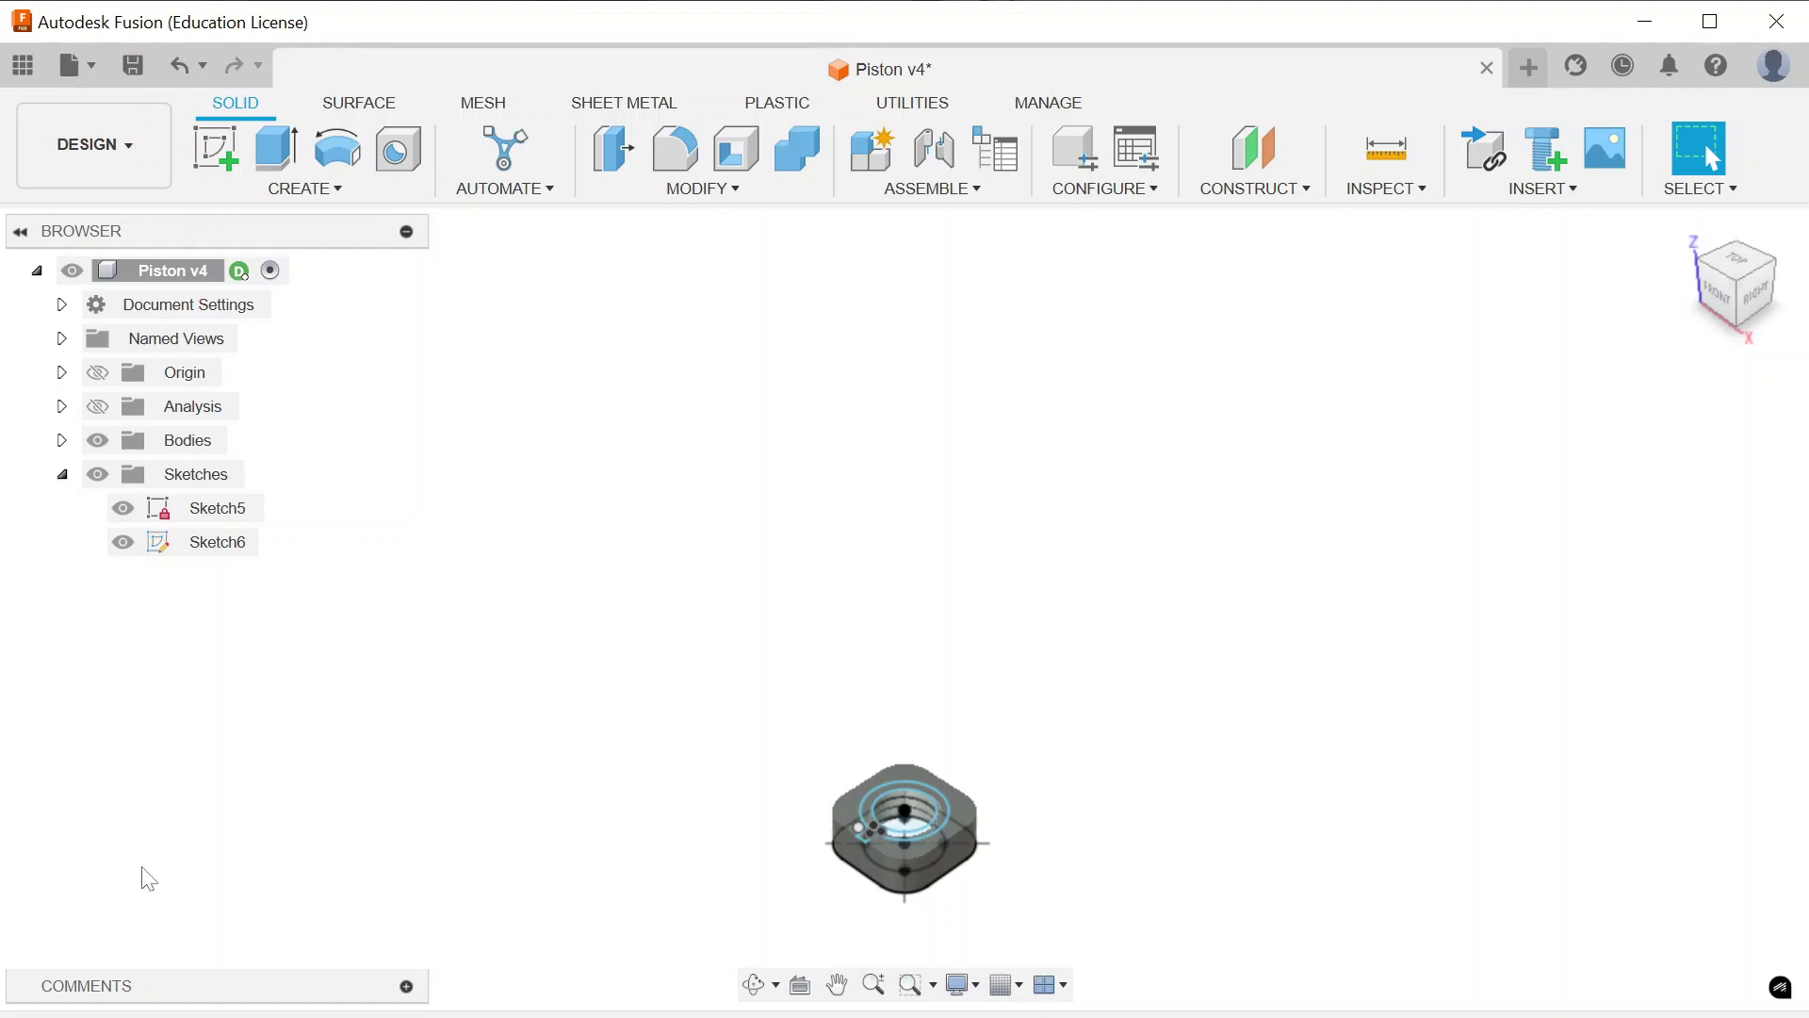
Edit Sketch6, round the corner below the circle with a 1 mm fillet, and finish it
{"action": "double_click", "coordinate": [215, 548]}
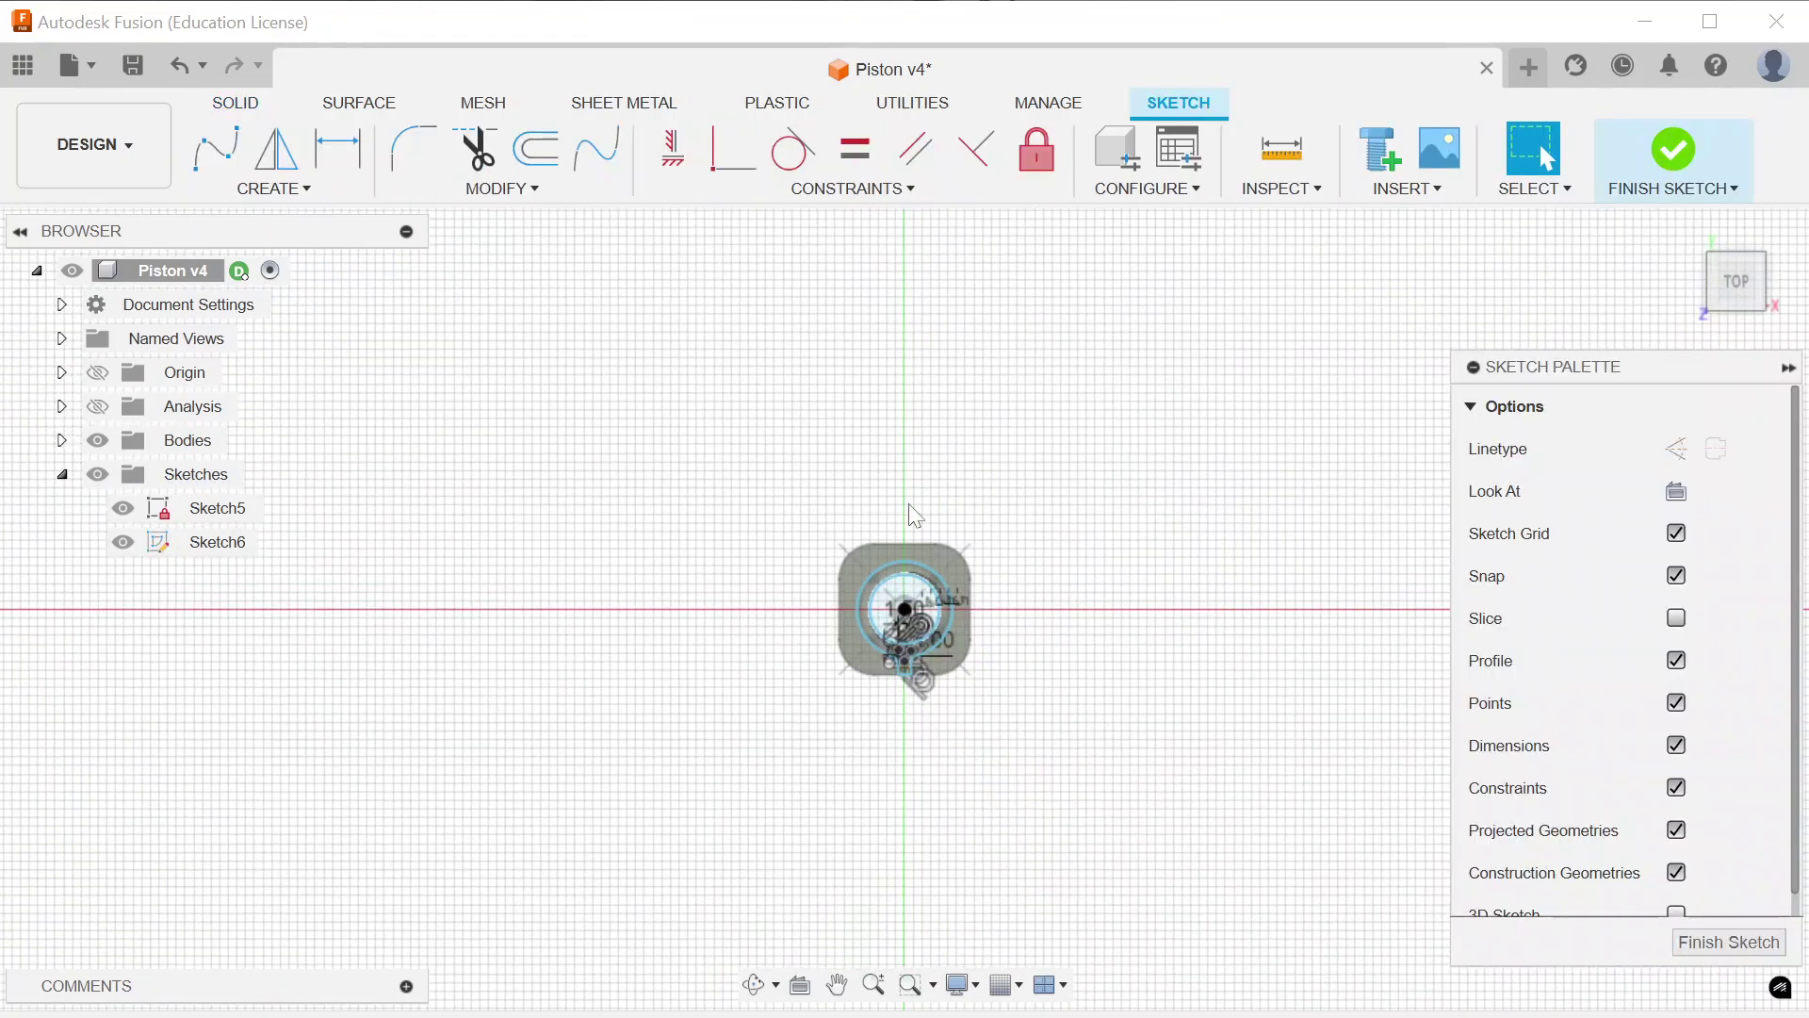
{"action": "scroll", "coordinate": [927, 591], "scroll_direction": "up", "scroll_amount": 5}
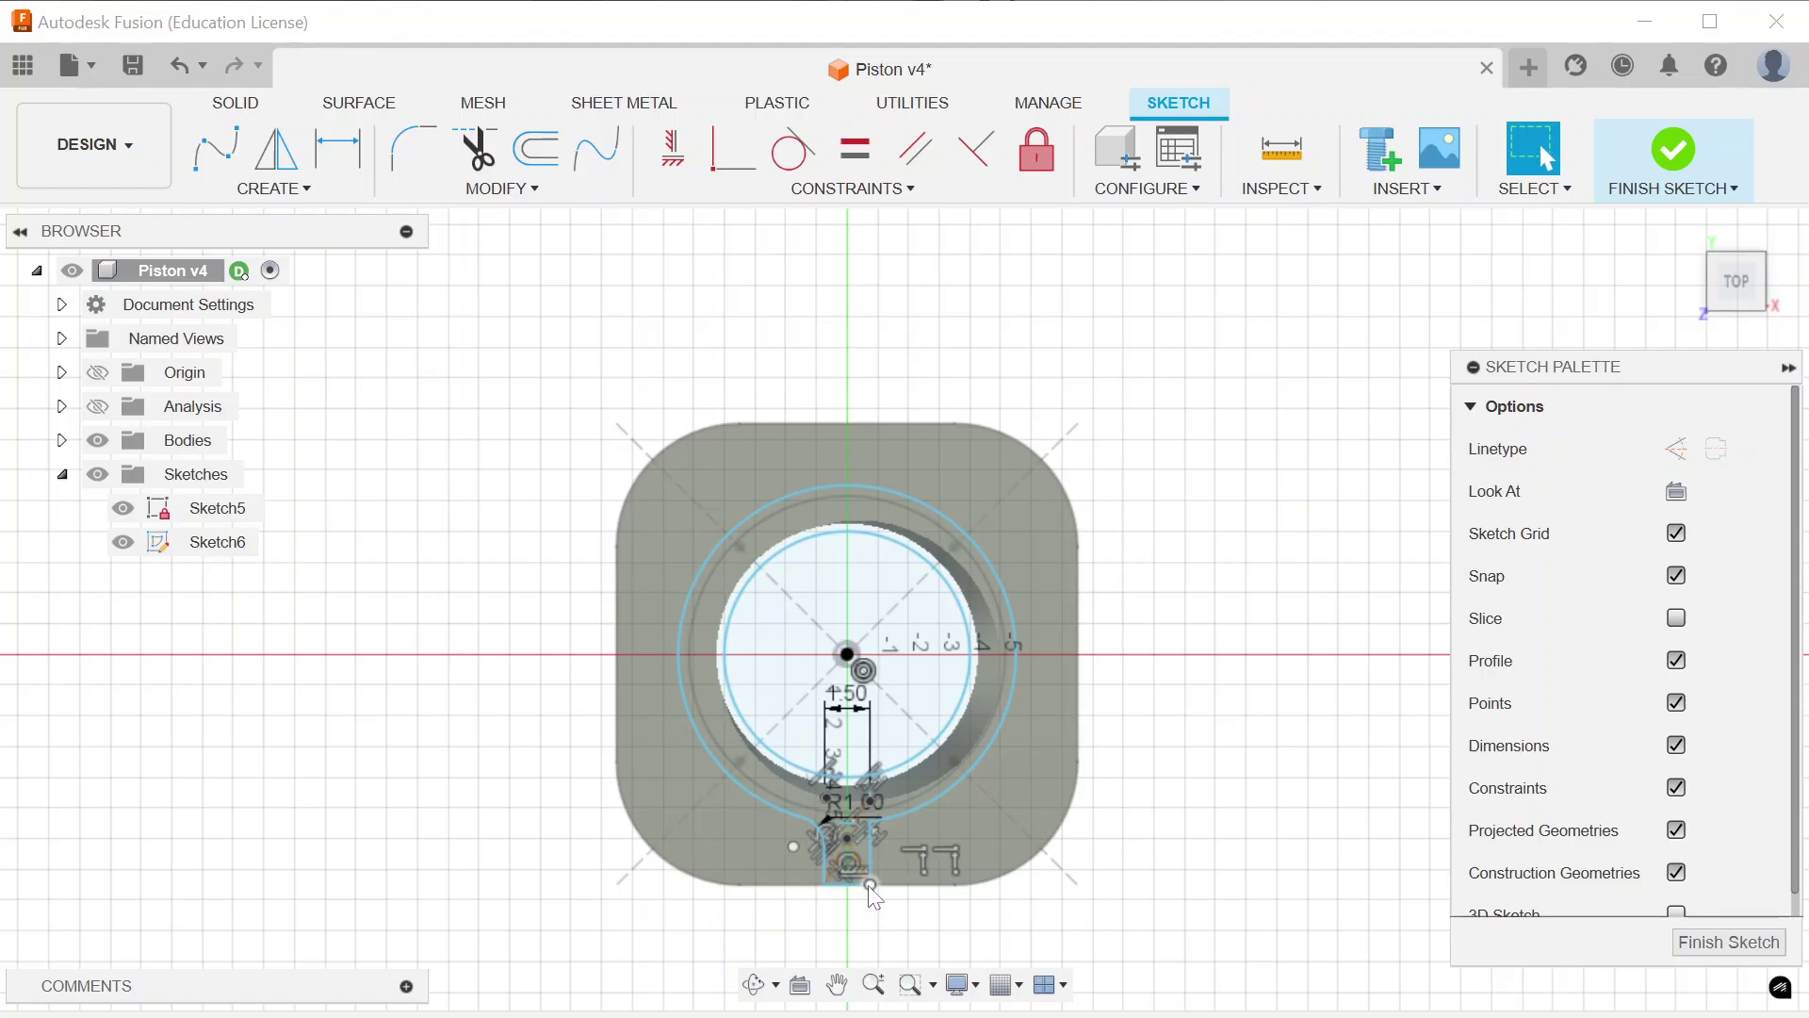
{"action": "left_click", "coordinate": [412, 148]}
{"action": "left_click", "coordinate": [411, 148]}
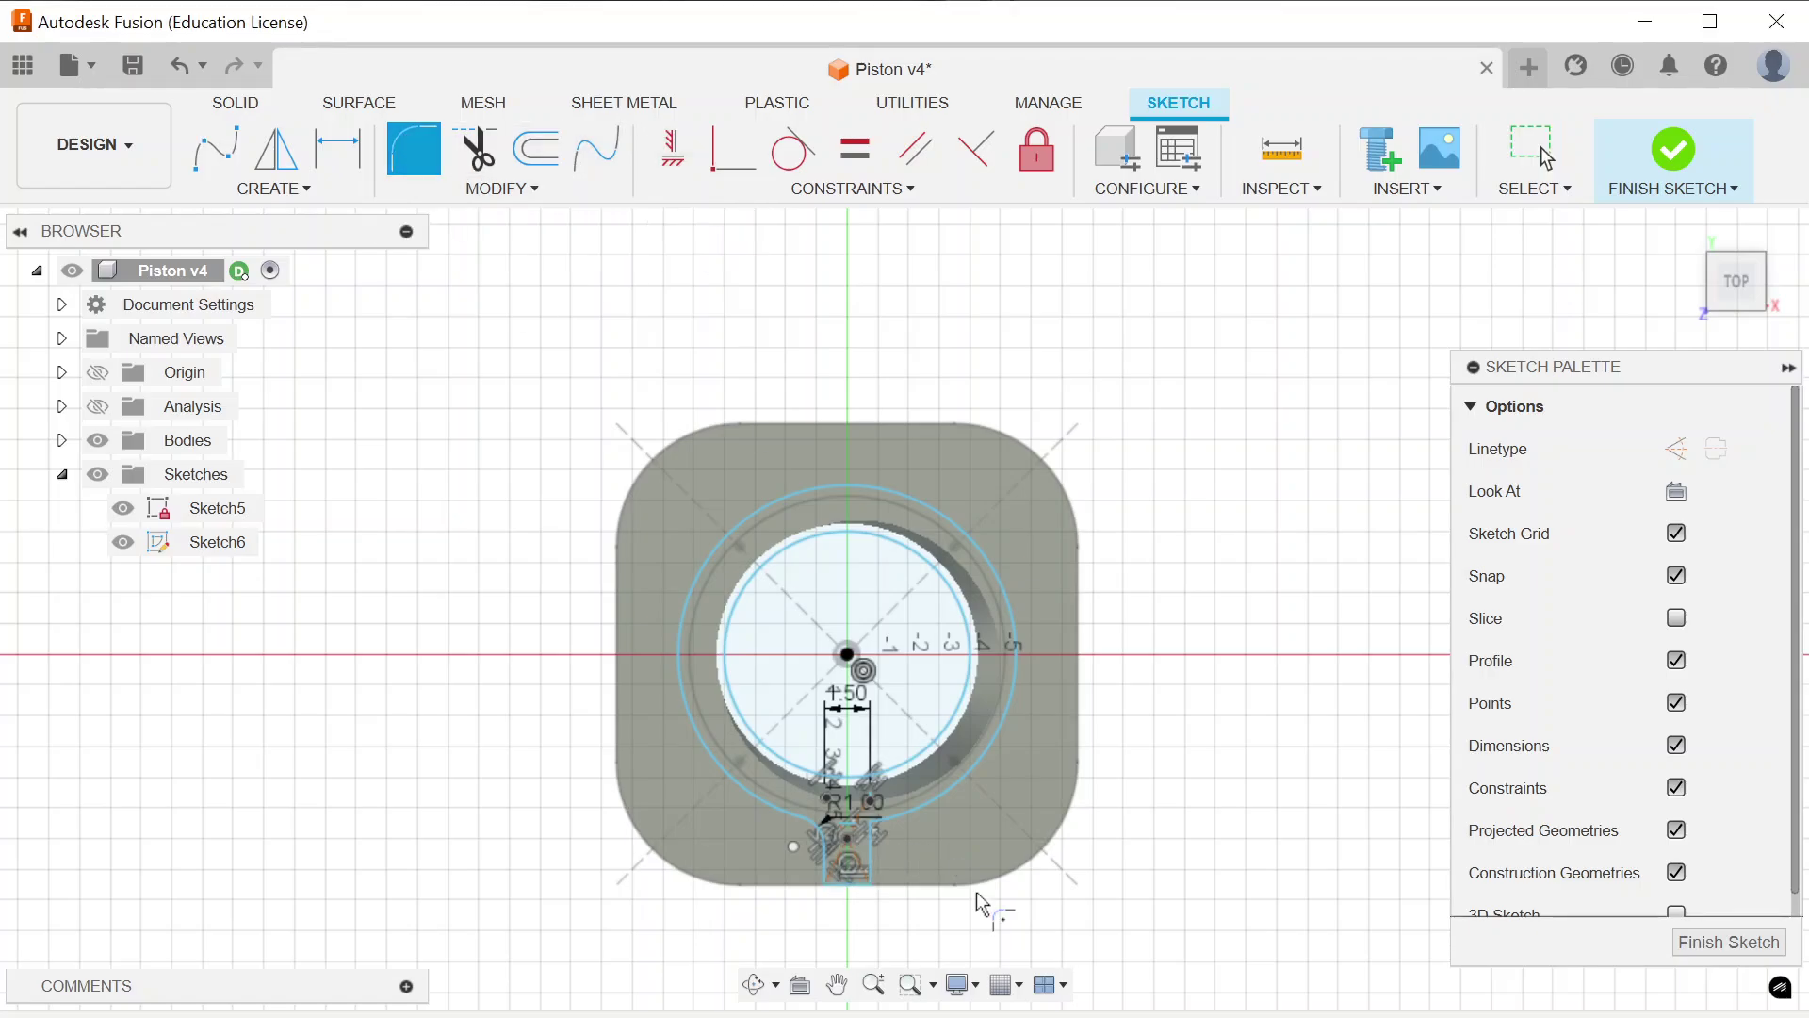
{"action": "left_click", "coordinate": [872, 830]}
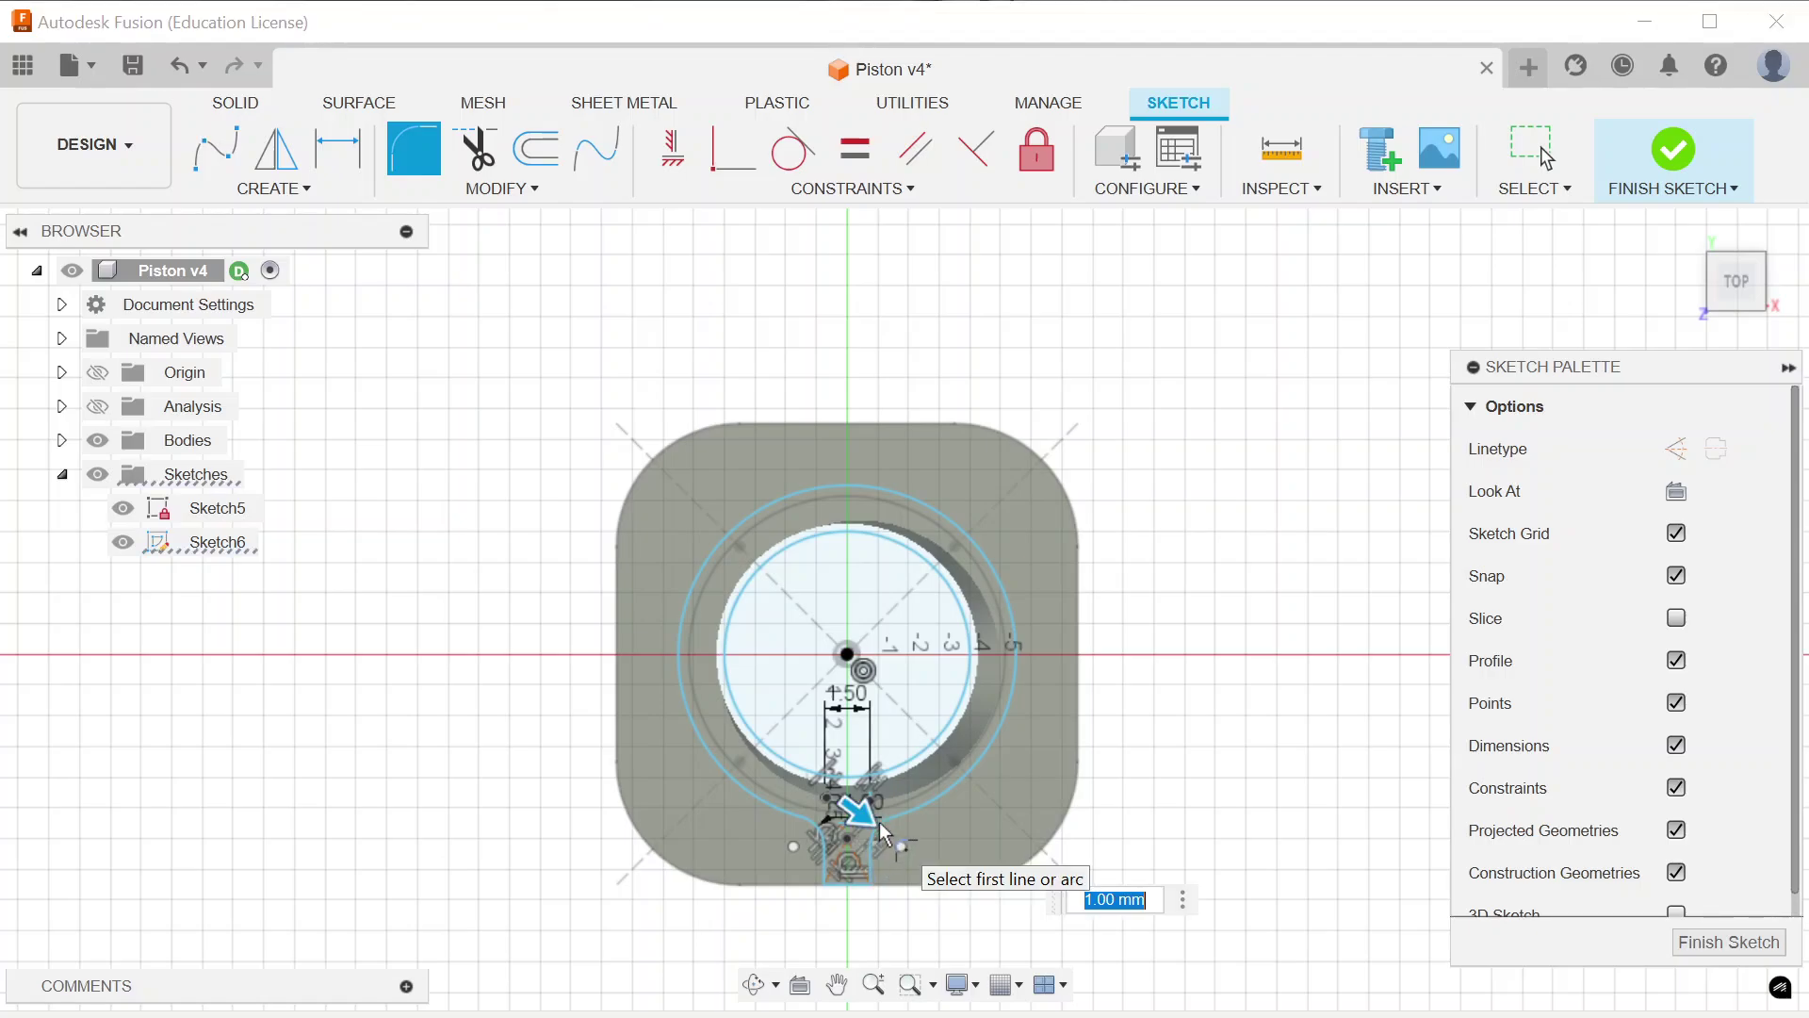
{"action": "key", "text": "Return"}
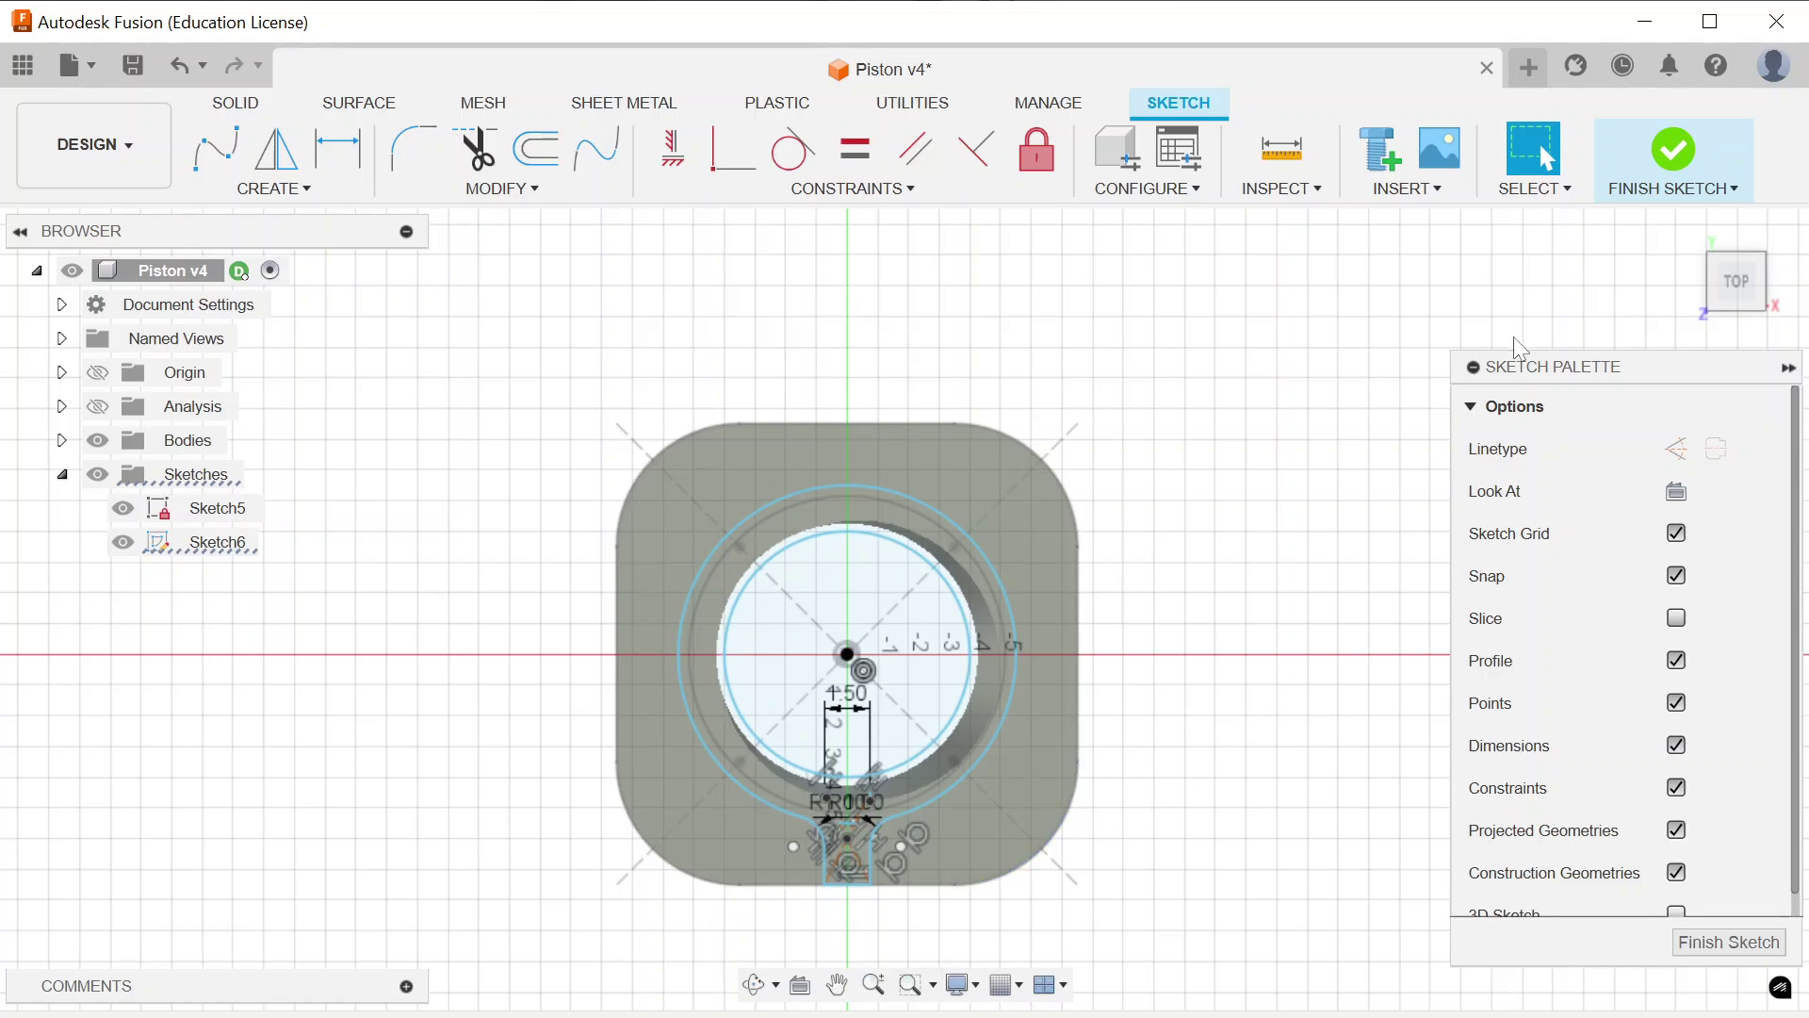
{"action": "left_click", "coordinate": [1673, 153]}
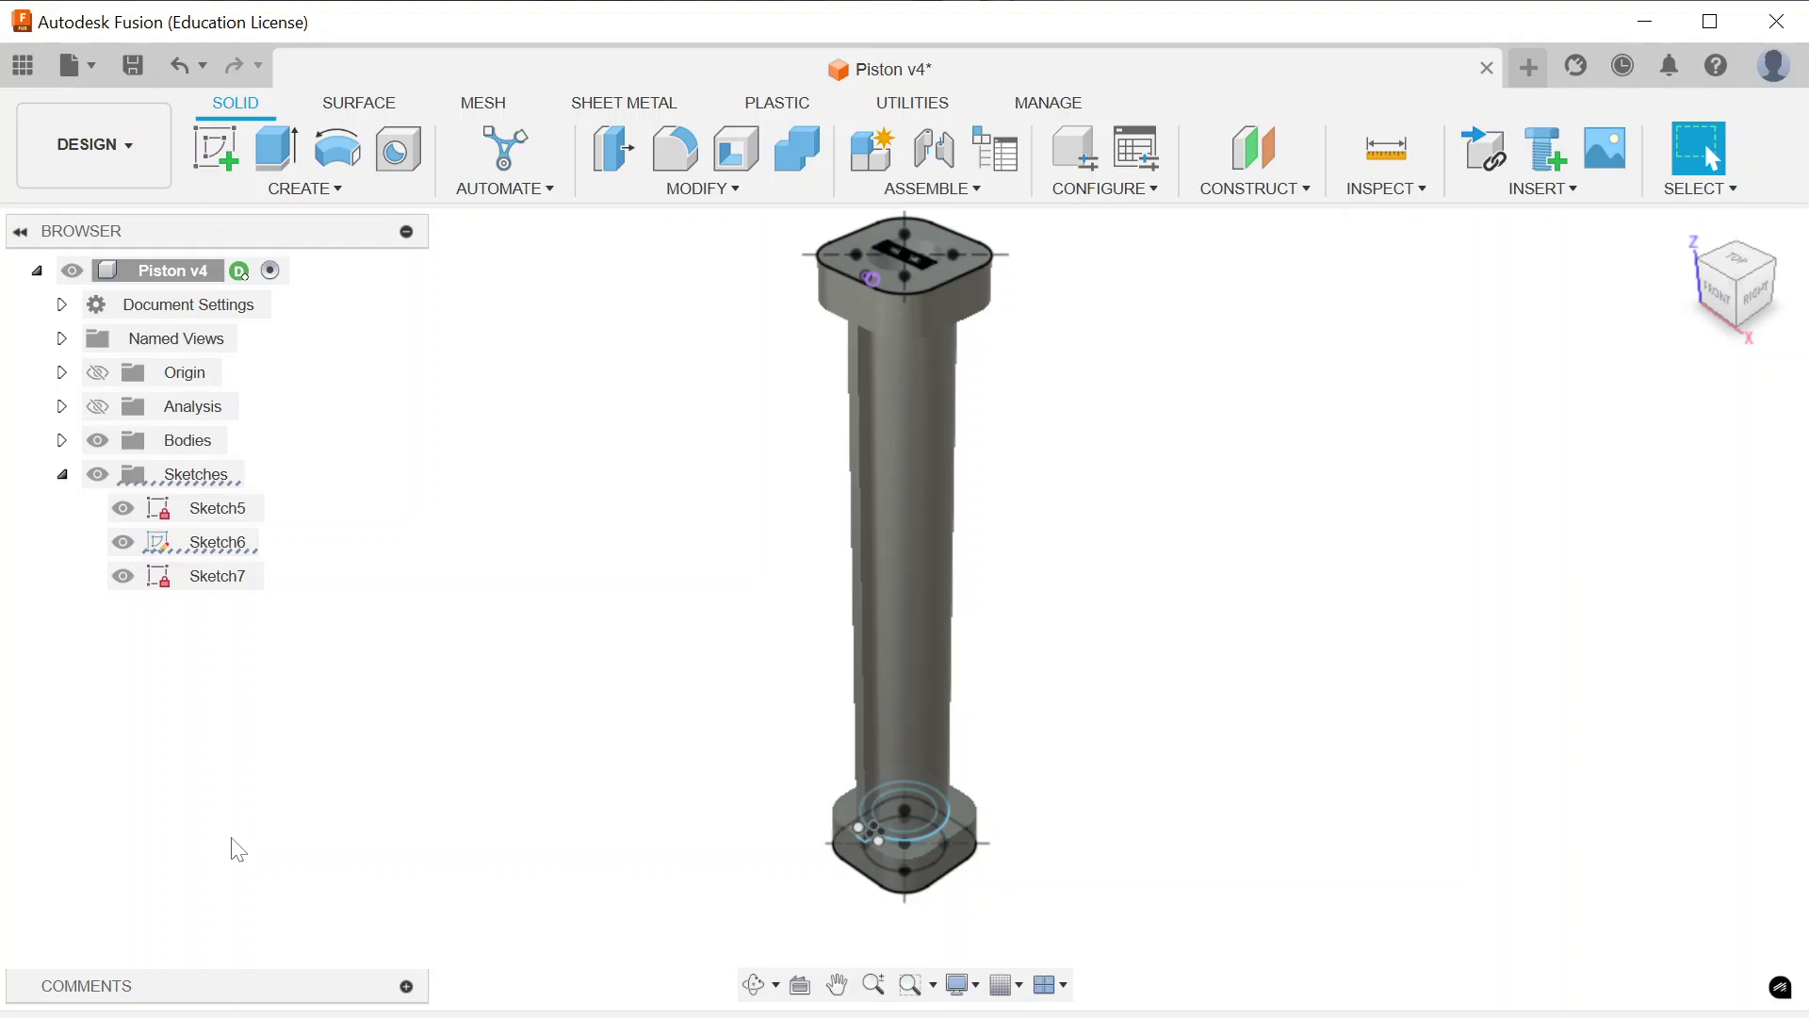
Hide all sketches so only the Piston v4 body with its top bore remains
{"action": "left_click", "coordinate": [98, 474]}
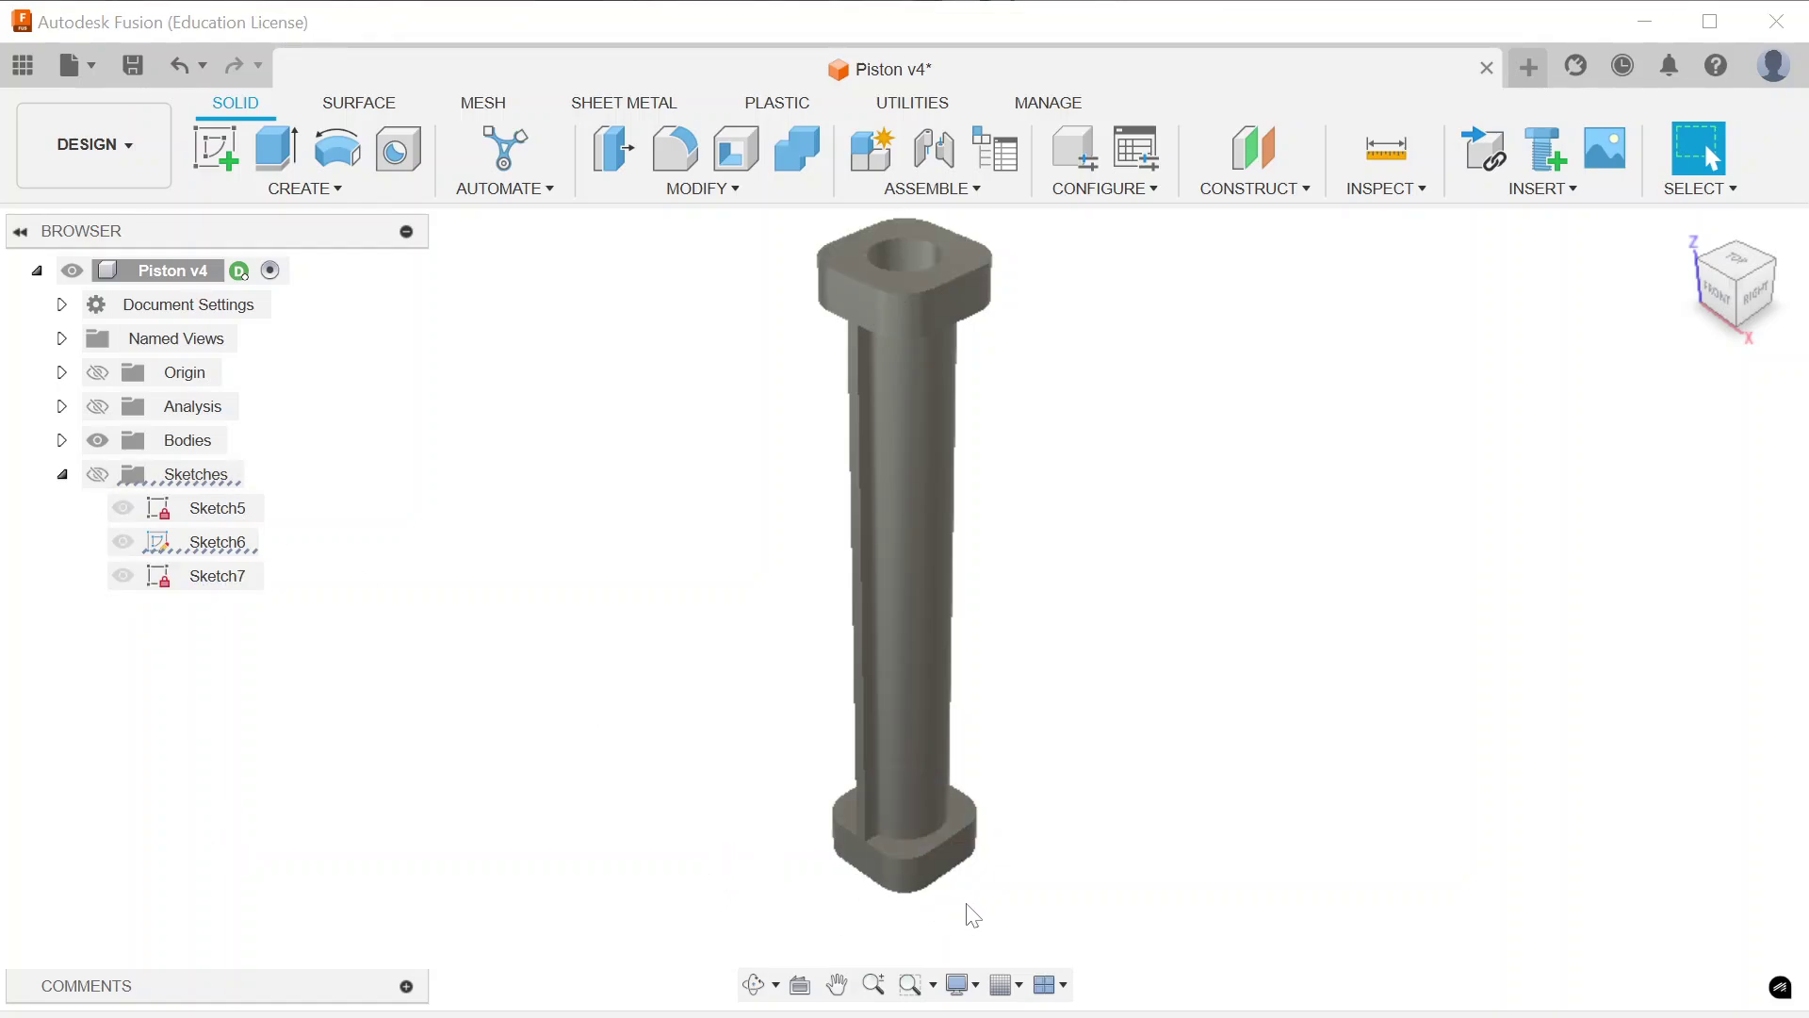
Inspect the piston from below and from Home, then commit the thin slot in the top face
{"action": "left_click", "coordinate": [1741, 336]}
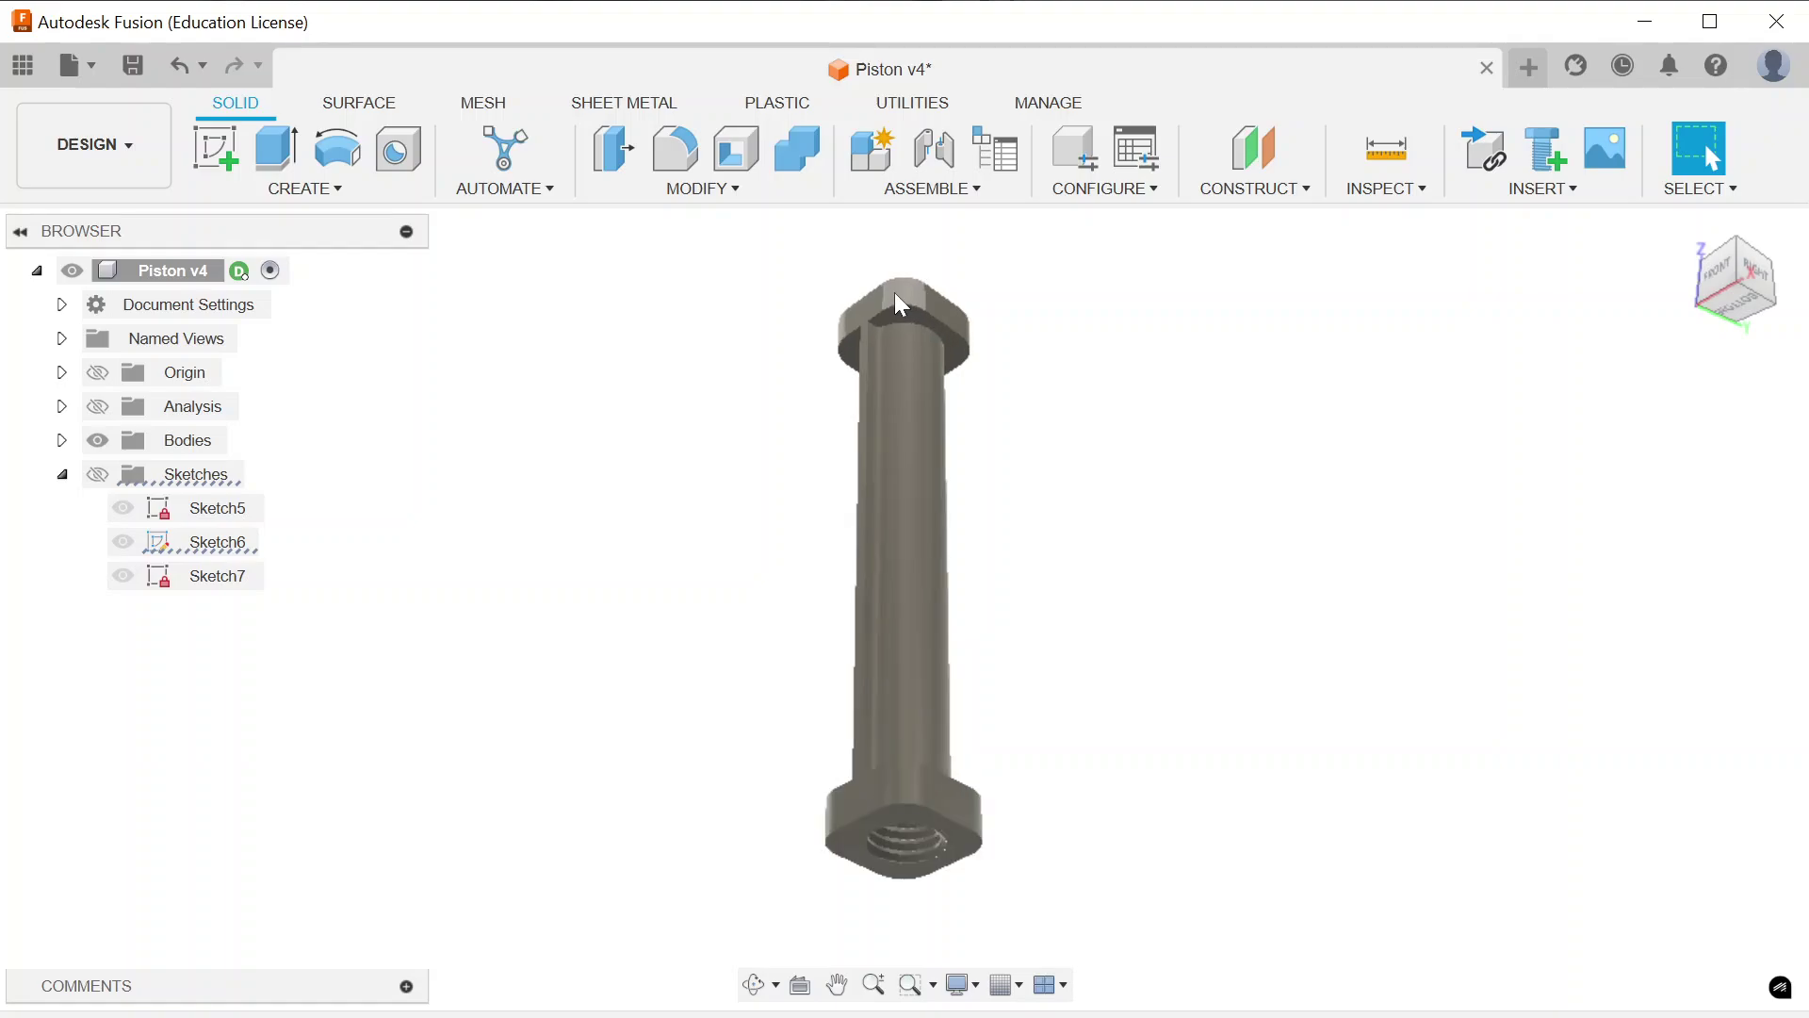
{"action": "scroll", "coordinate": [900, 303], "scroll_direction": "up", "scroll_amount": 5}
{"action": "scroll", "coordinate": [900, 304], "scroll_direction": "up", "scroll_amount": 3}
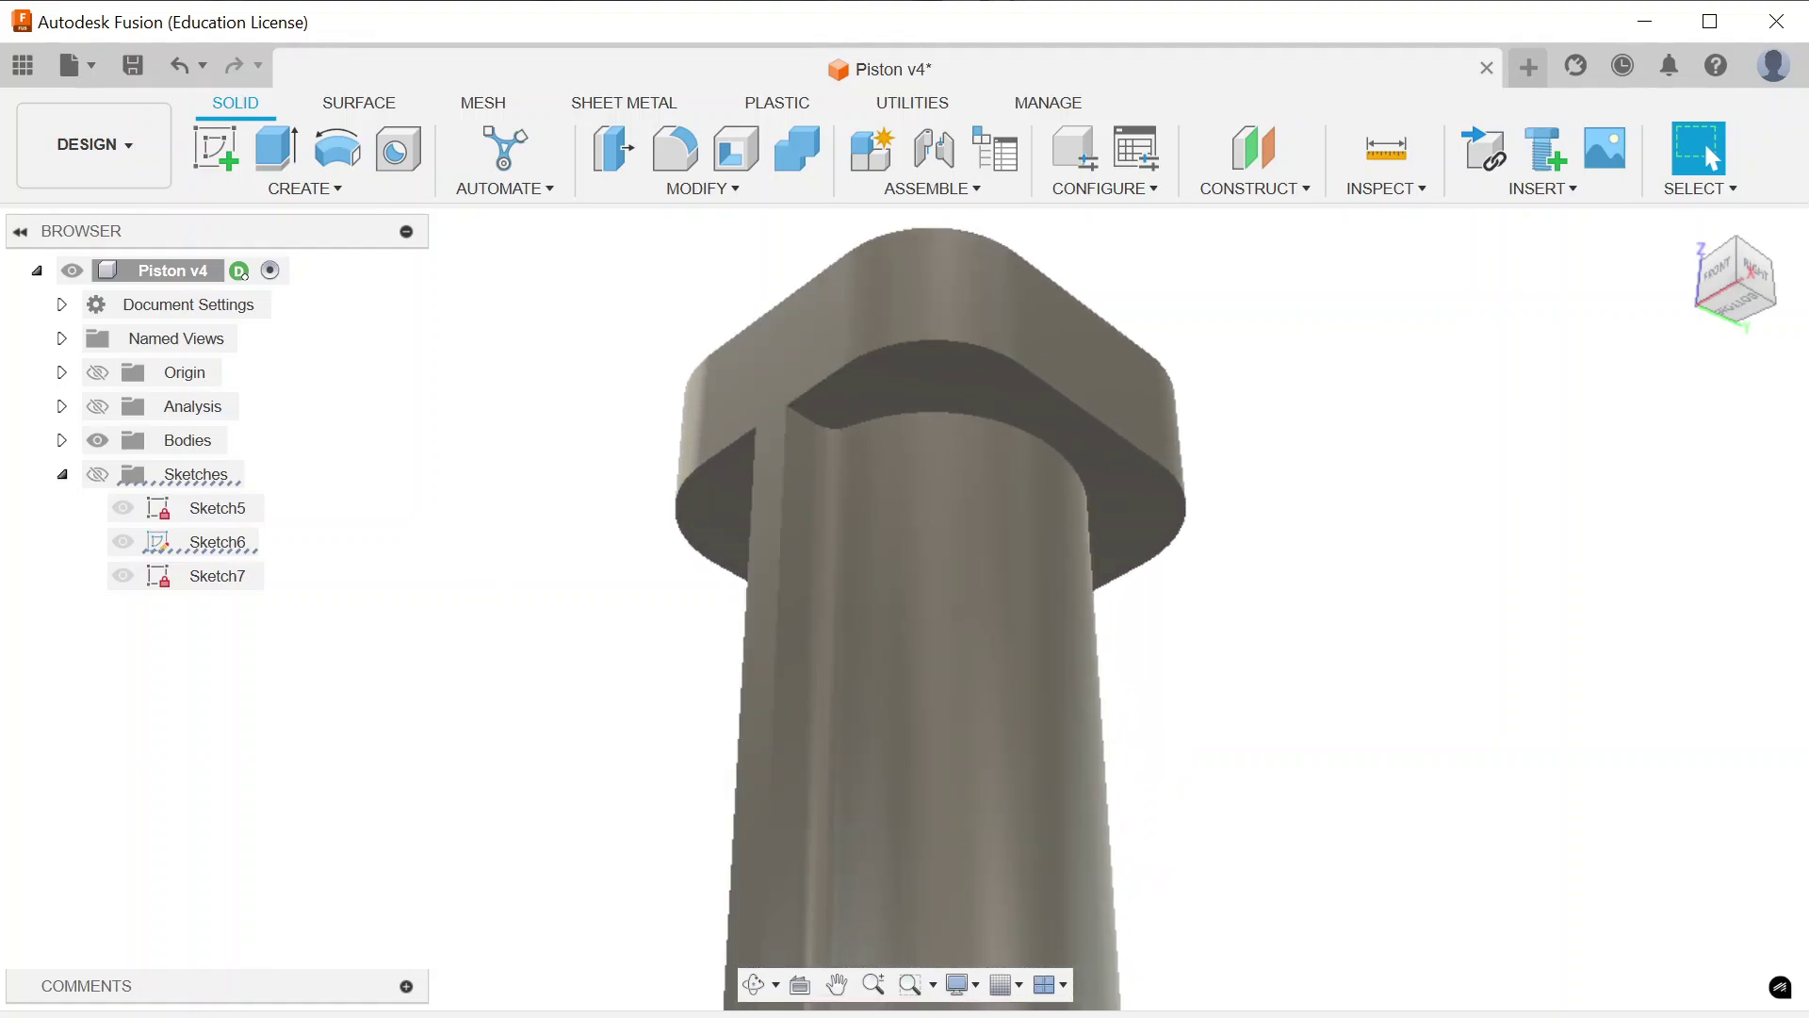
{"action": "left_click", "coordinate": [1711, 156]}
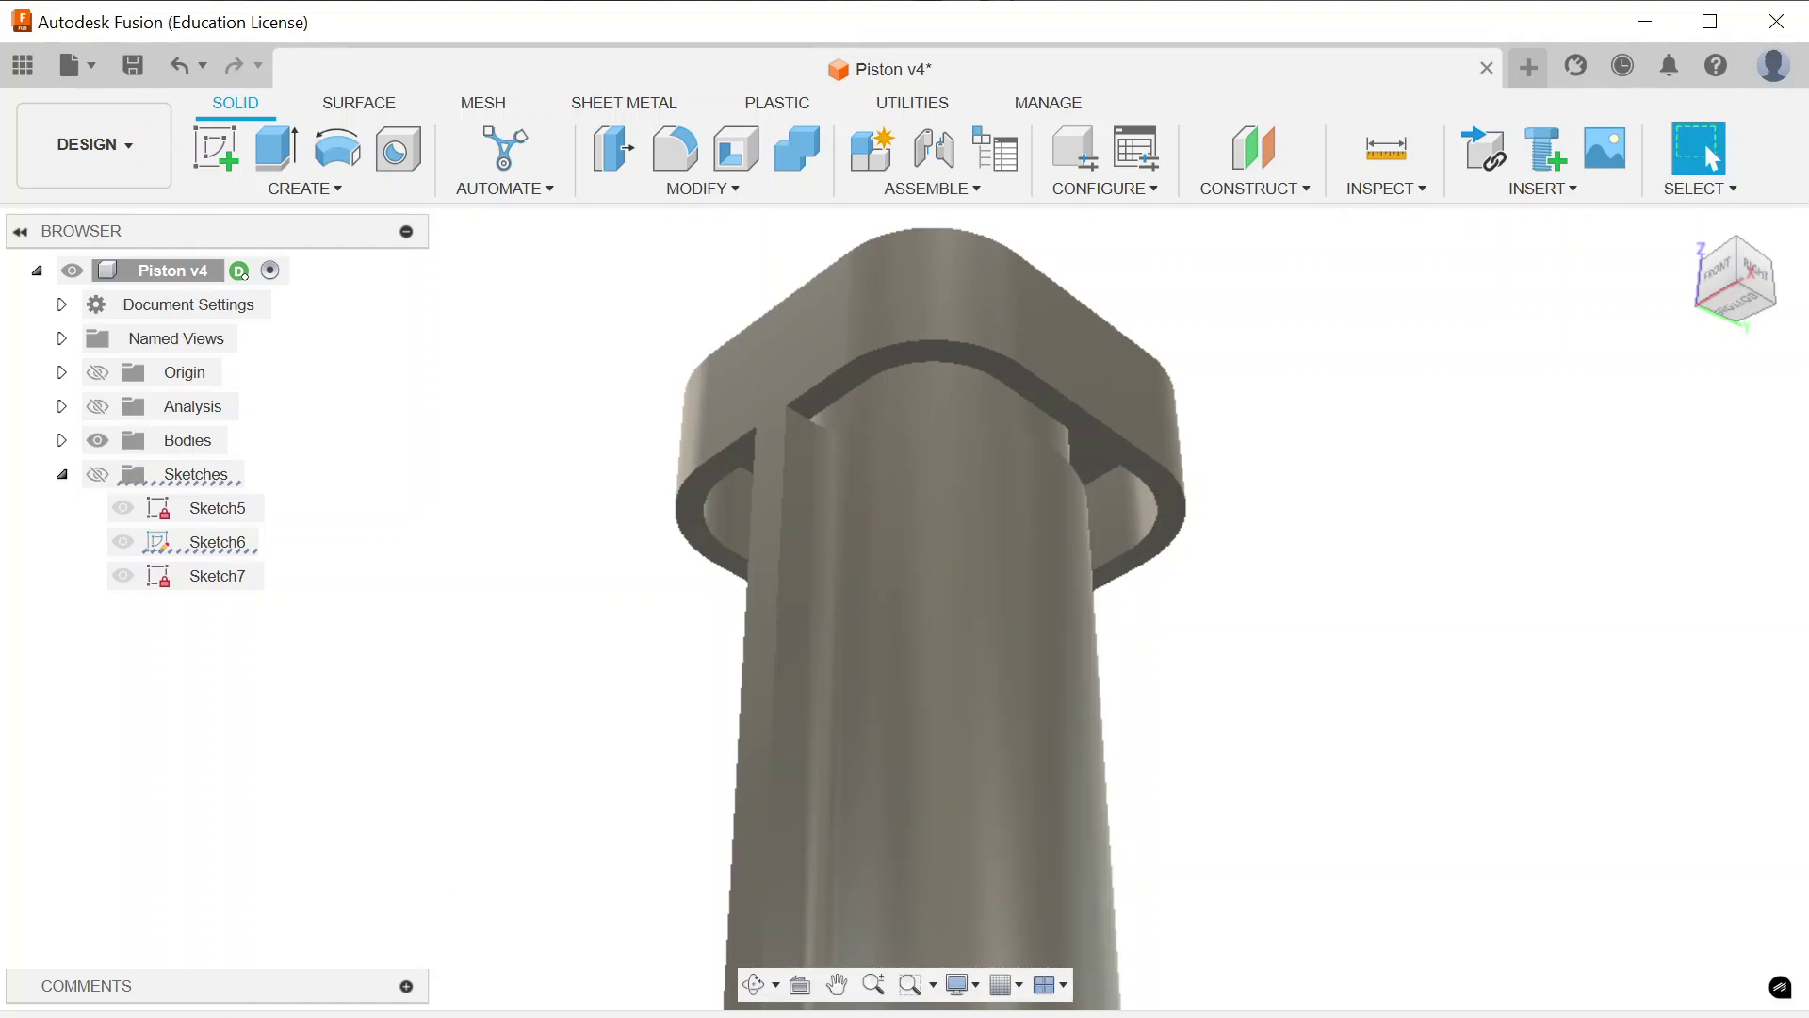
{"action": "mouse_move", "coordinate": [1713, 341]}
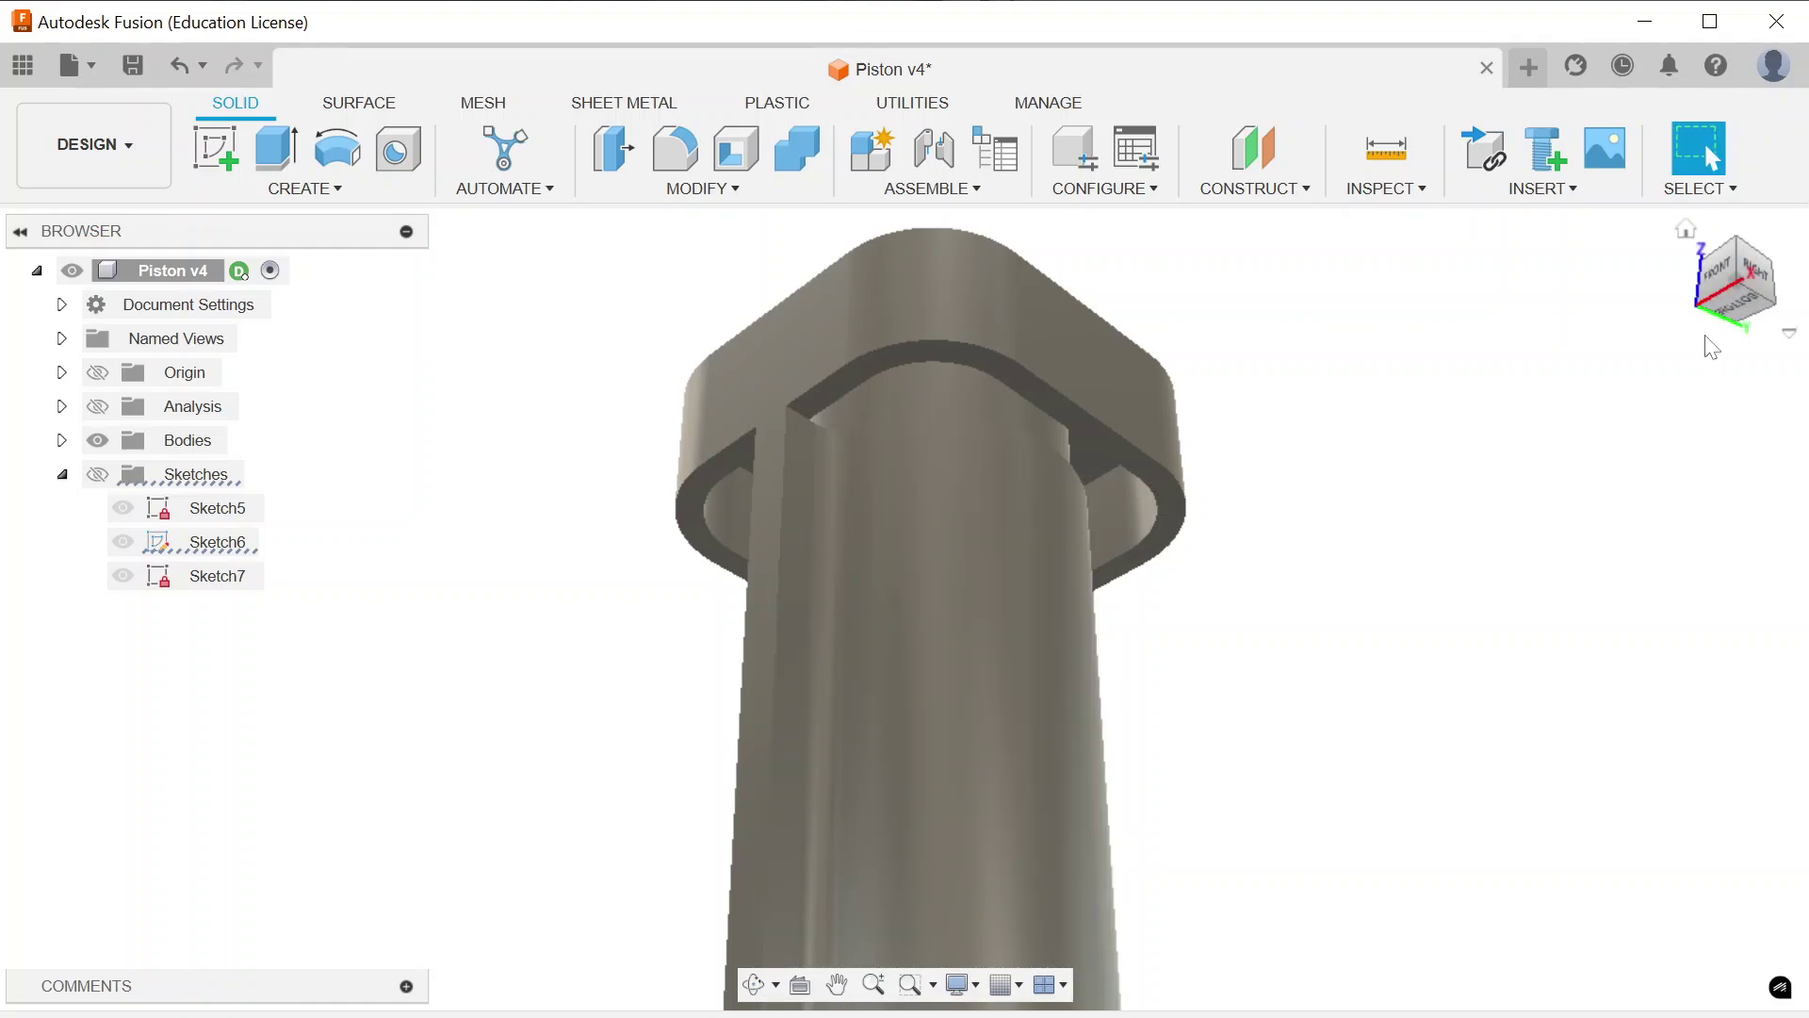
{"action": "left_click", "coordinate": [1686, 232]}
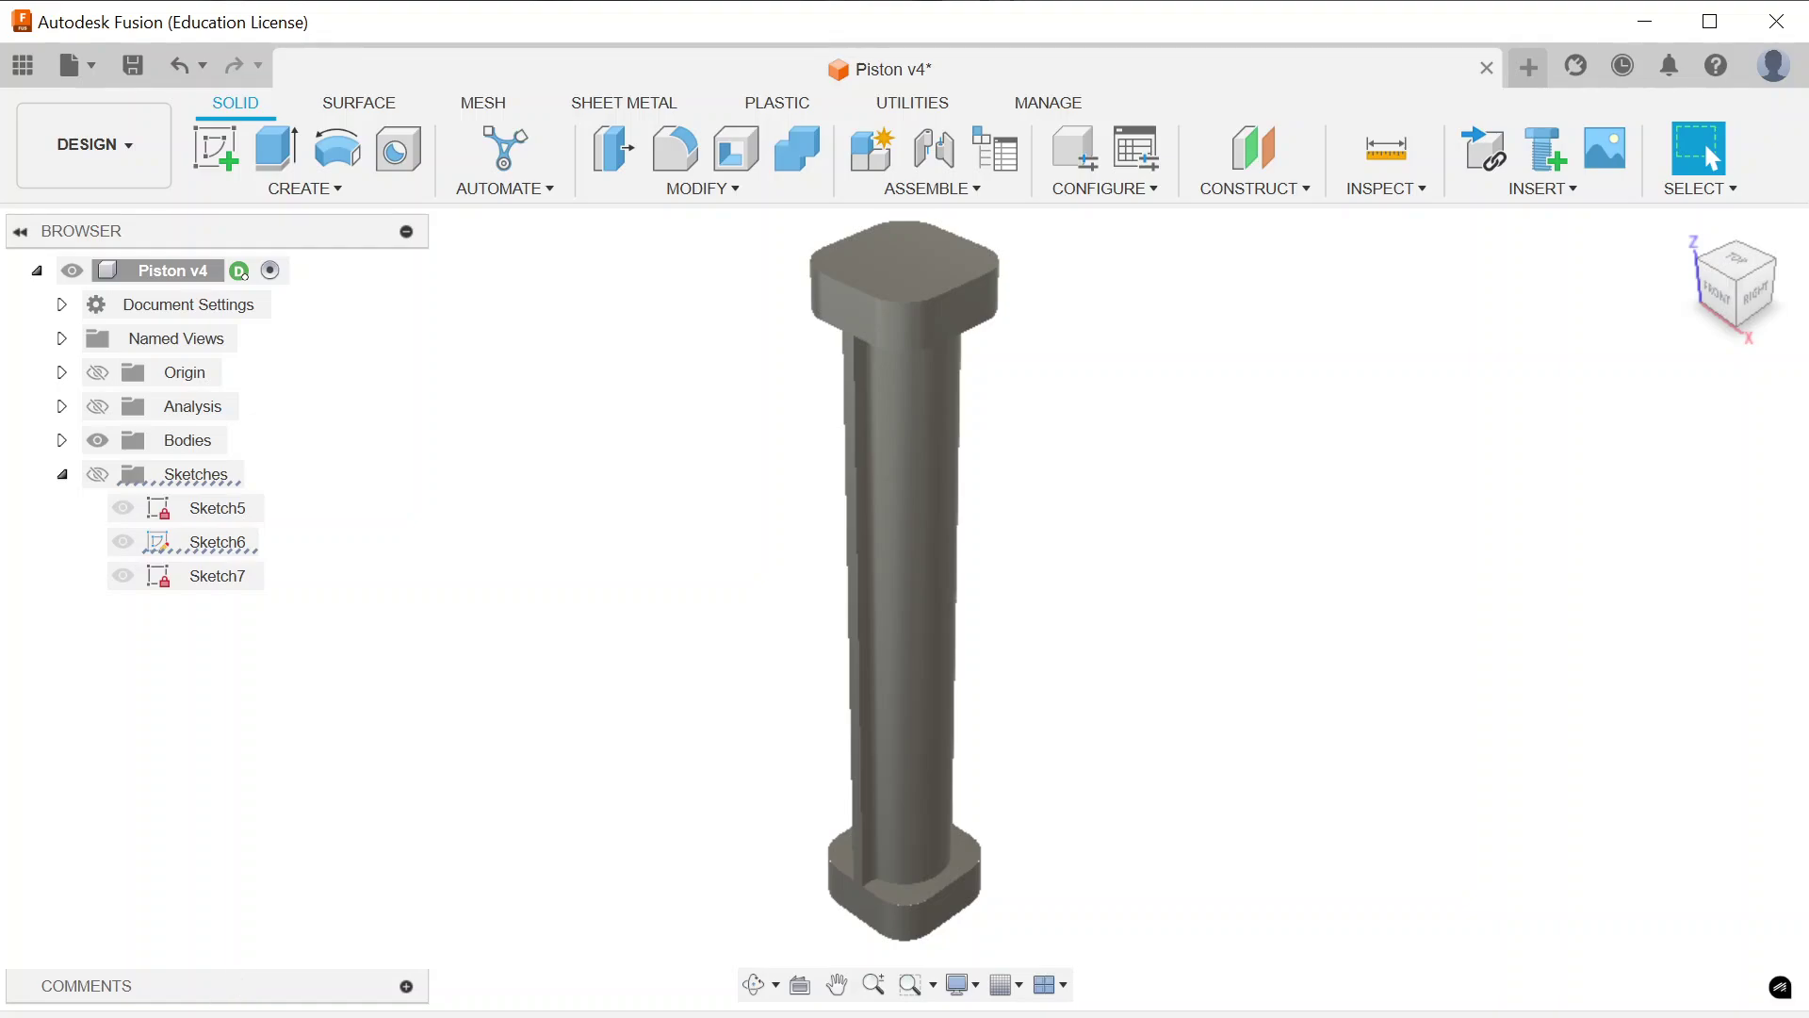
{"action": "key", "text": "ctrl+z"}
{"action": "scroll", "coordinate": [921, 246], "scroll_direction": "up", "scroll_amount": 5}
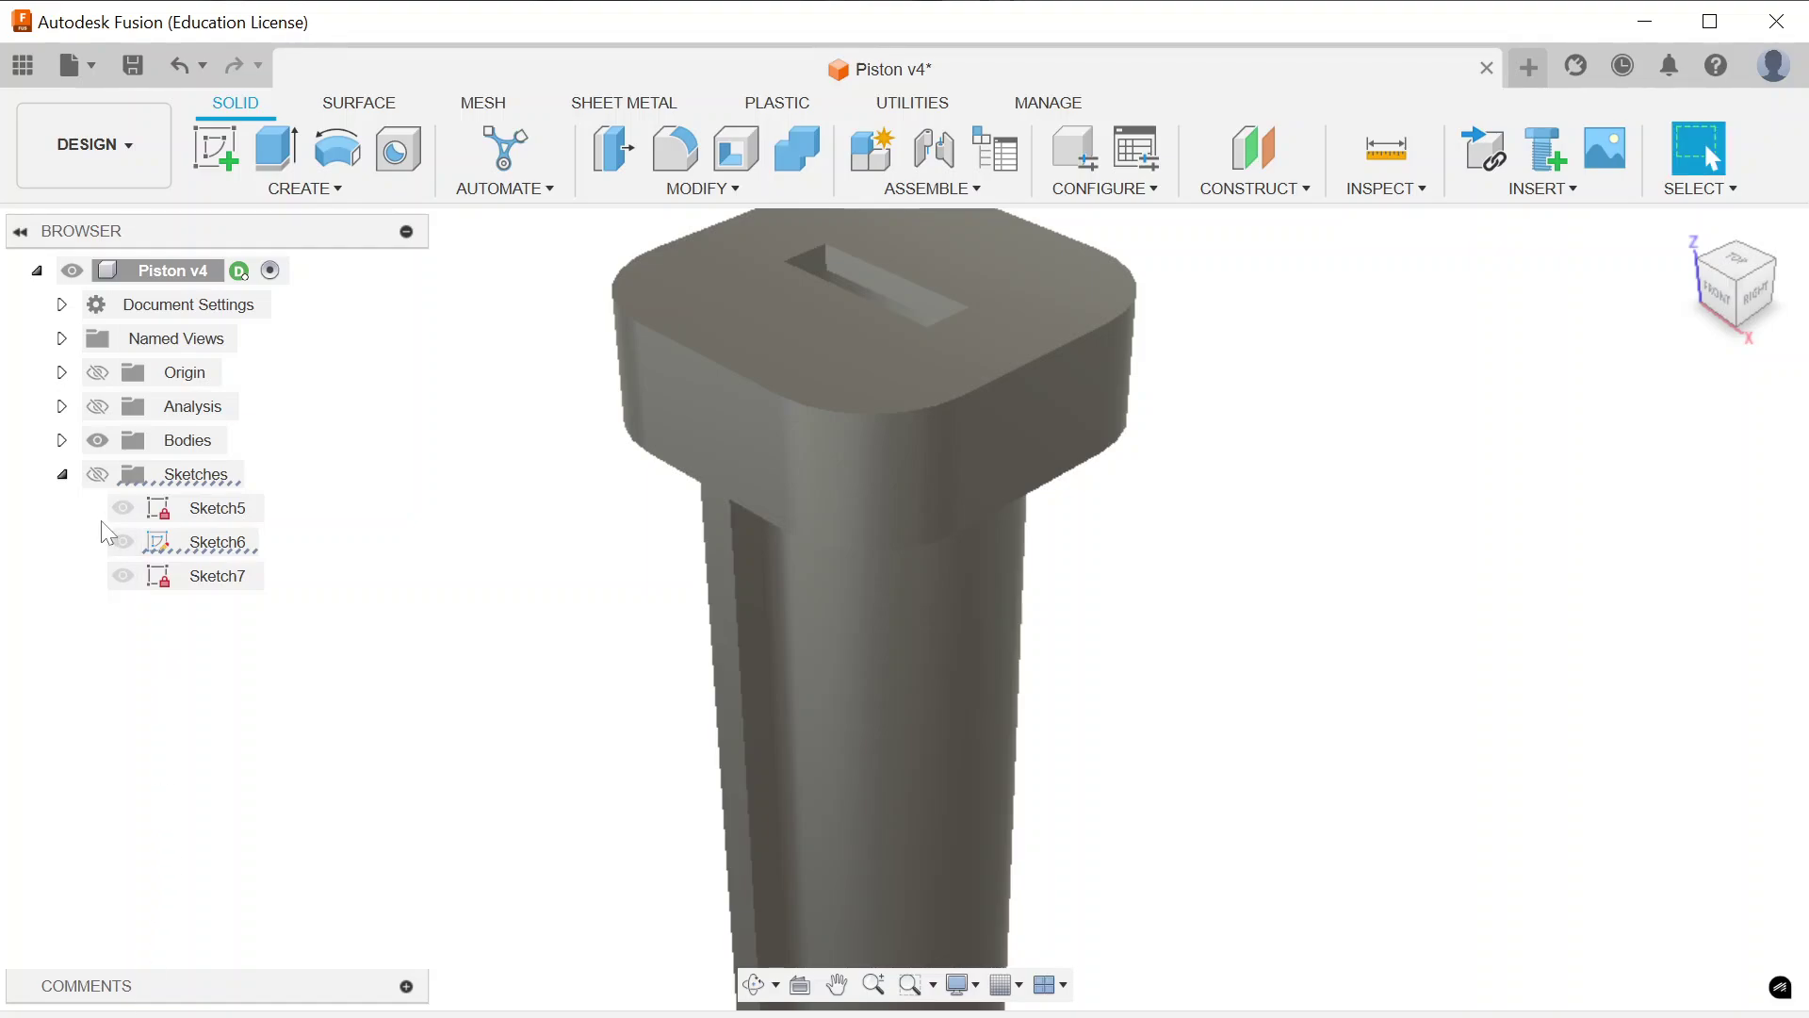
Hide Body6 so only the cylindrical Body7 remains in view
{"action": "left_click", "coordinate": [62, 441]}
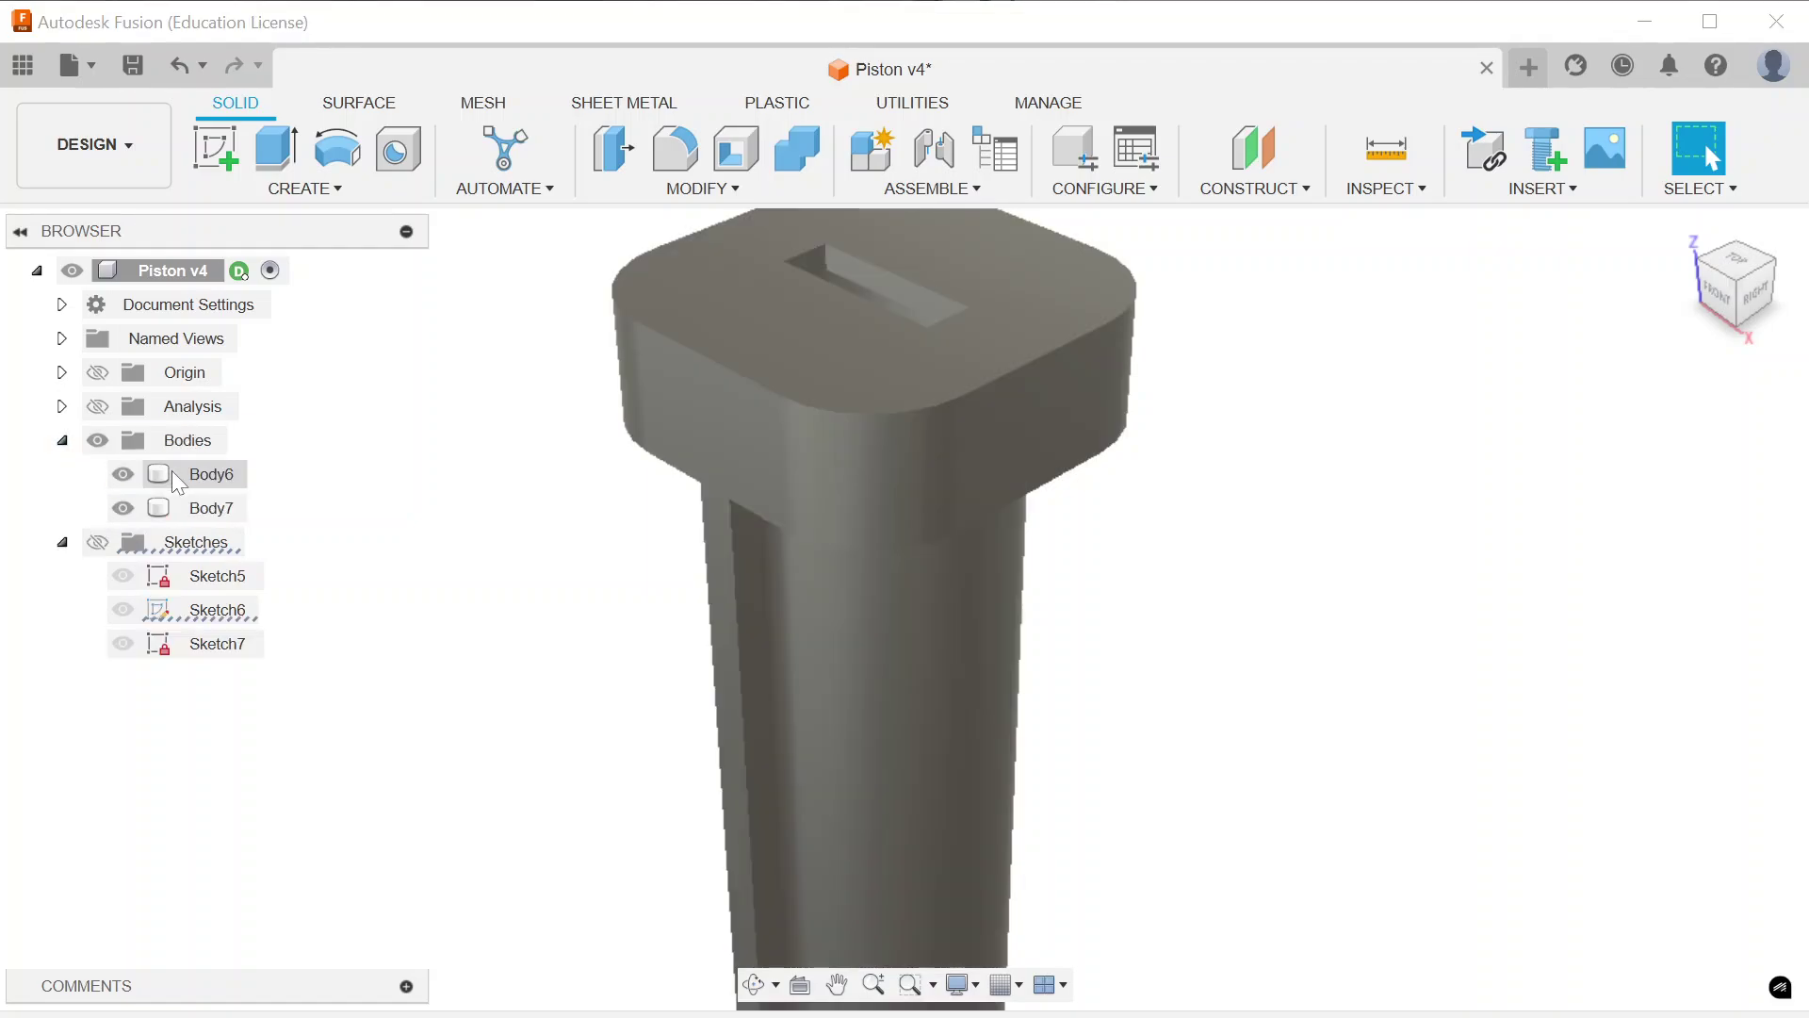
{"action": "left_click", "coordinate": [123, 473]}
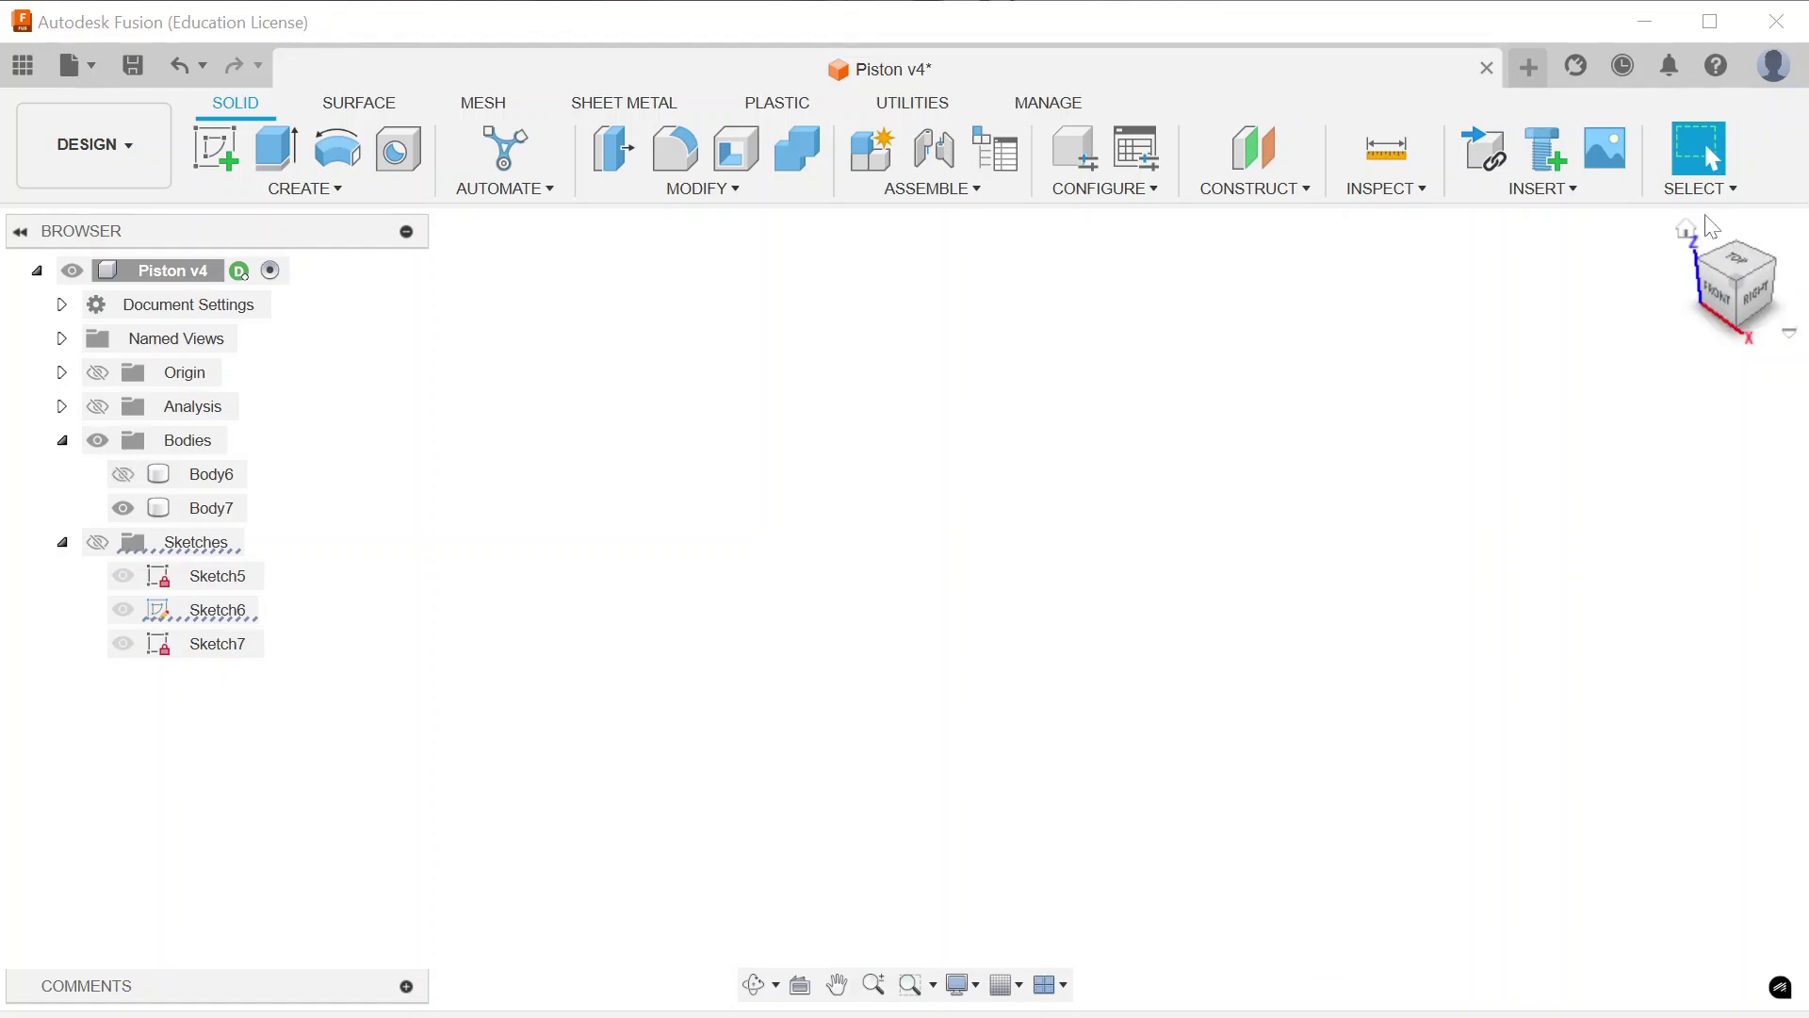
{"action": "left_click", "coordinate": [1689, 231]}
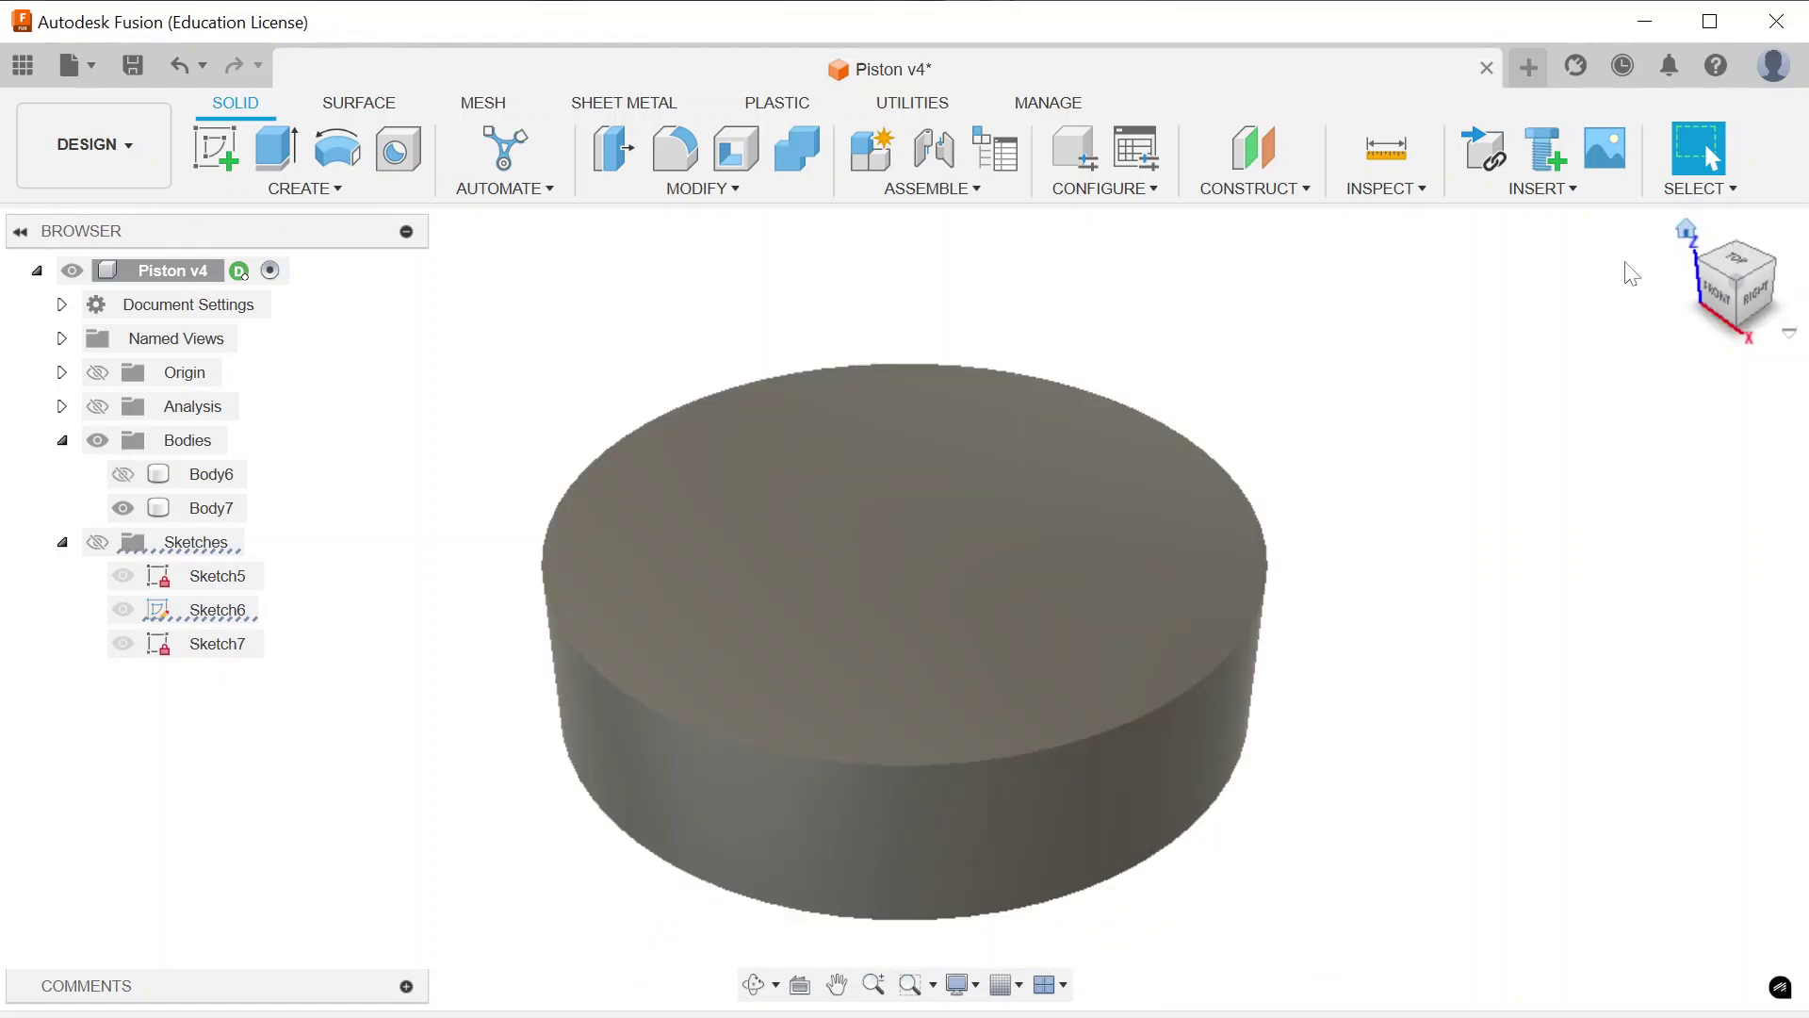
Commit the tall flat rectangular rod rising from the Body7 disc base
{"action": "scroll", "coordinate": [1482, 384], "scroll_direction": "up", "scroll_amount": 2}
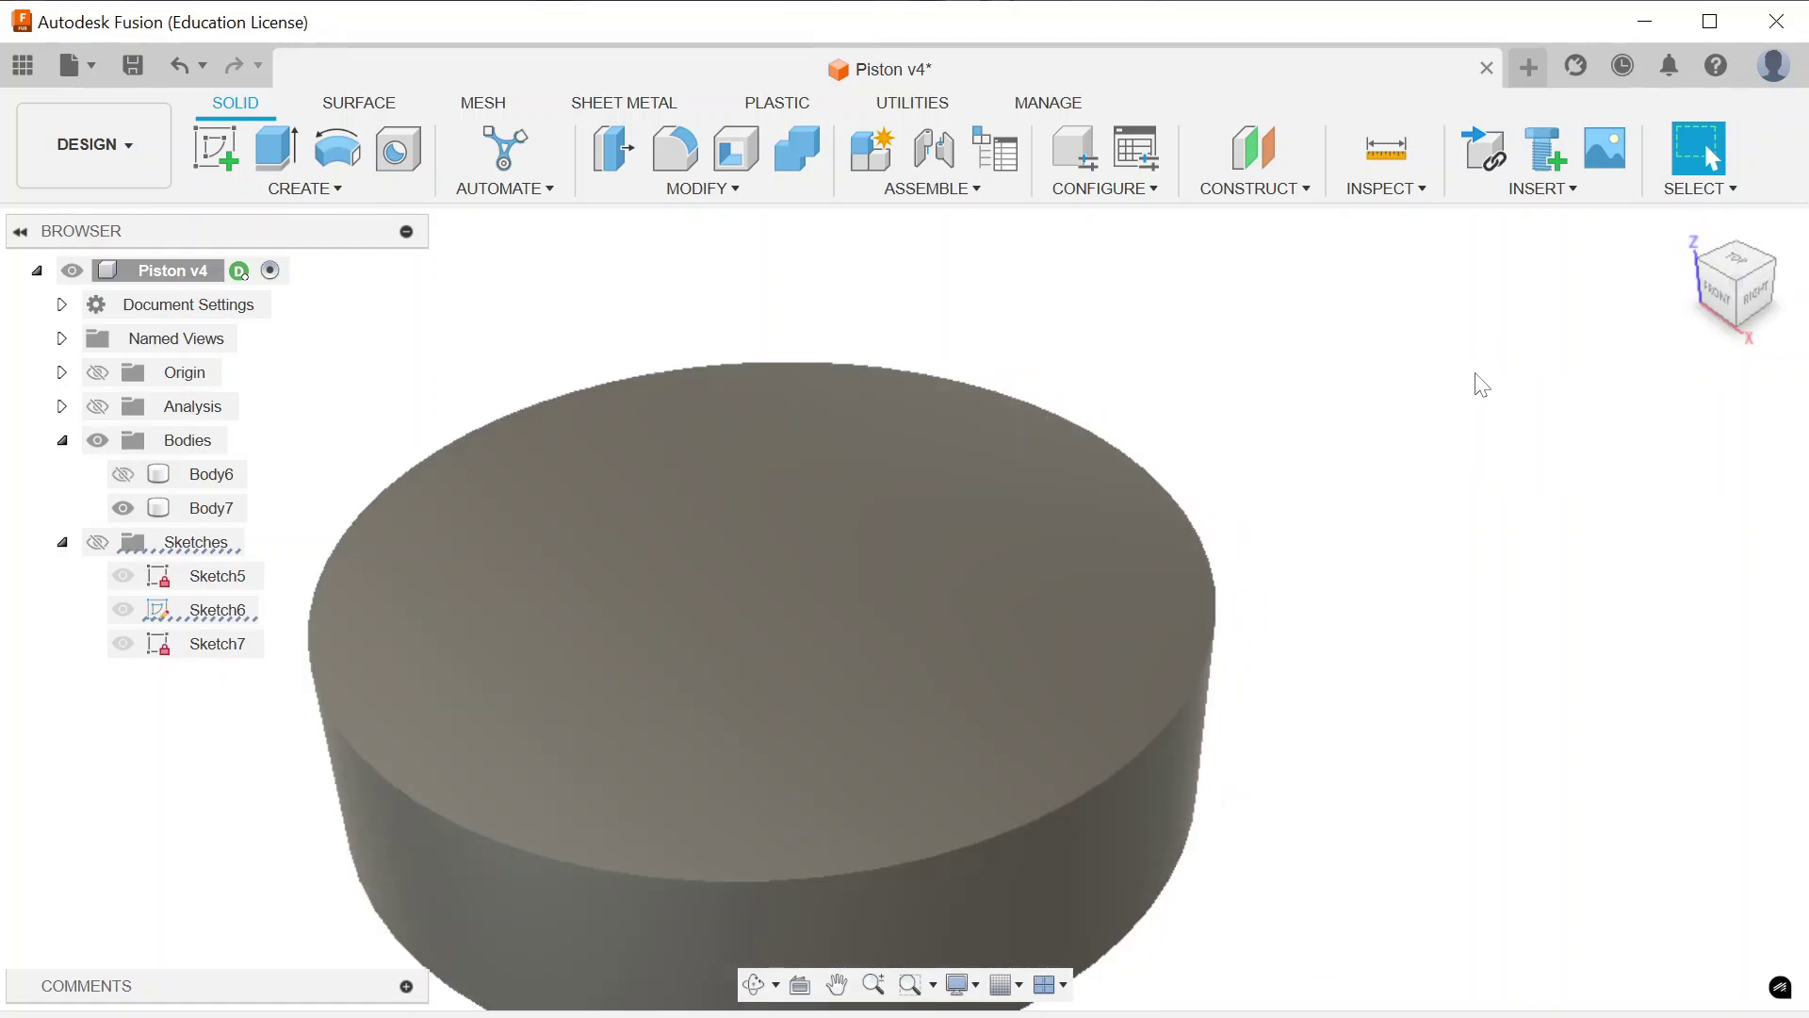
{"action": "scroll", "coordinate": [1481, 385], "scroll_direction": "down", "scroll_amount": 3}
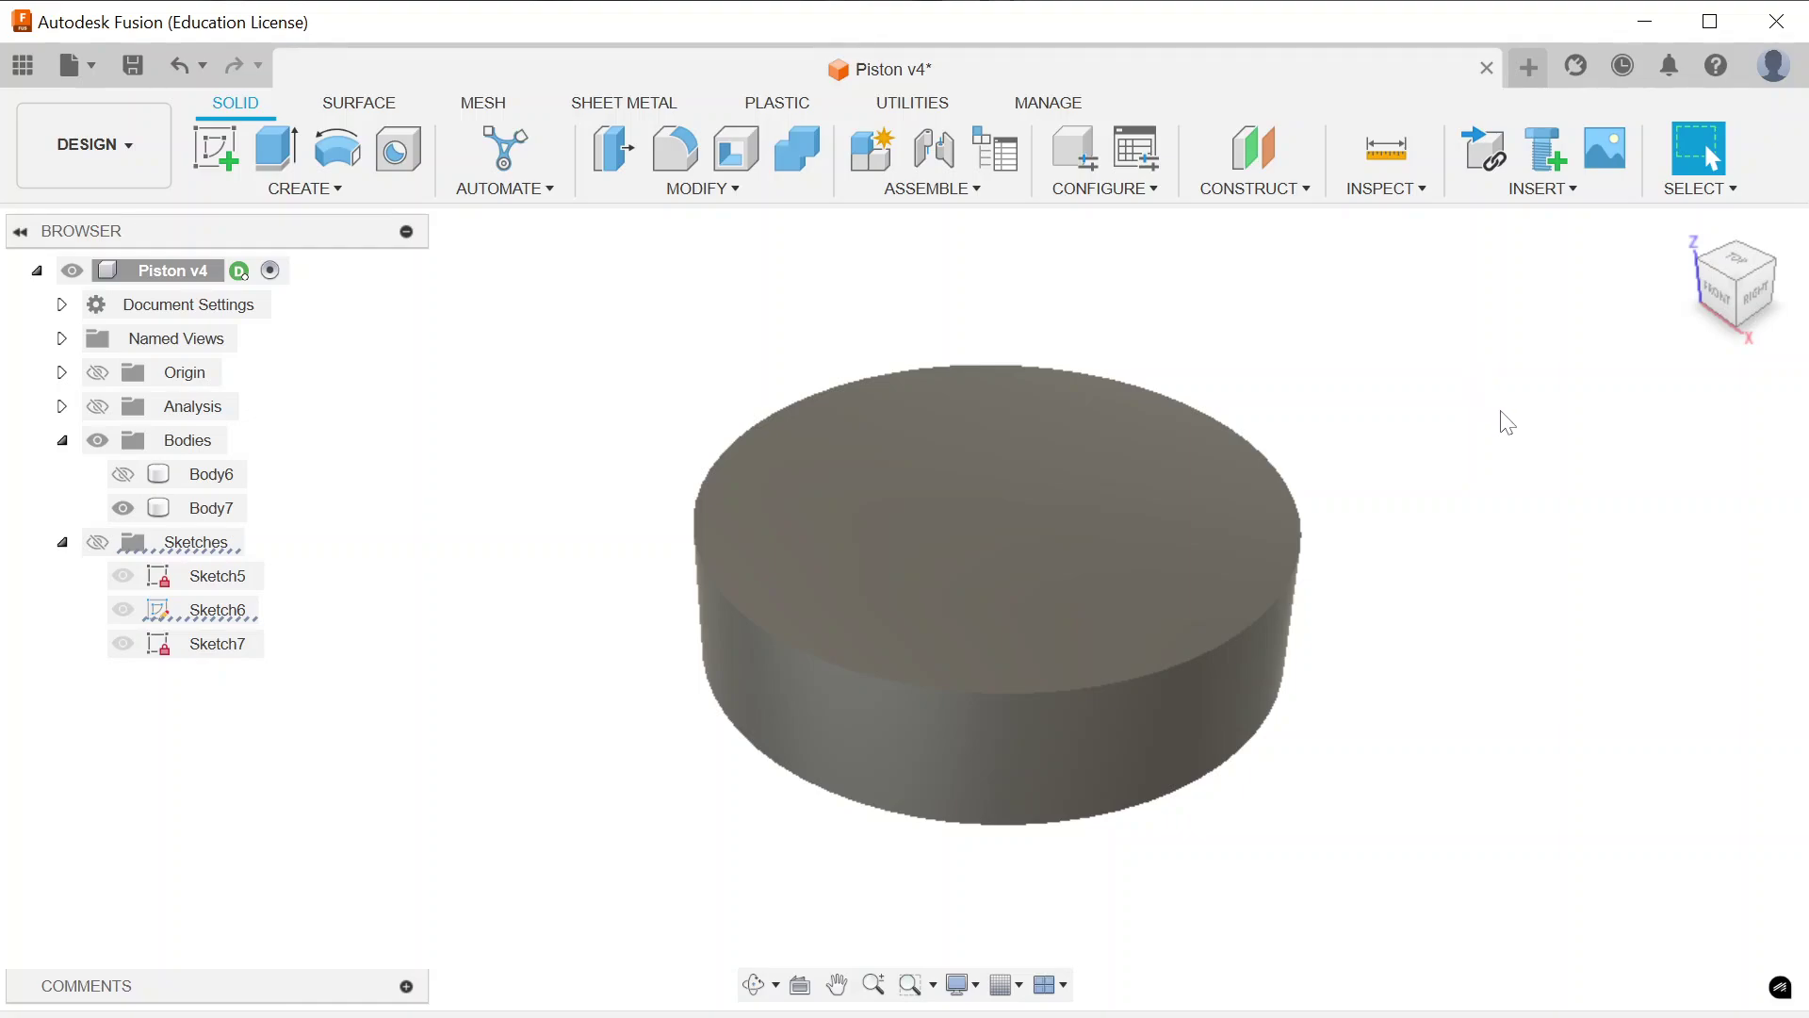
{"action": "scroll", "coordinate": [1507, 423], "scroll_direction": "down", "scroll_amount": 1}
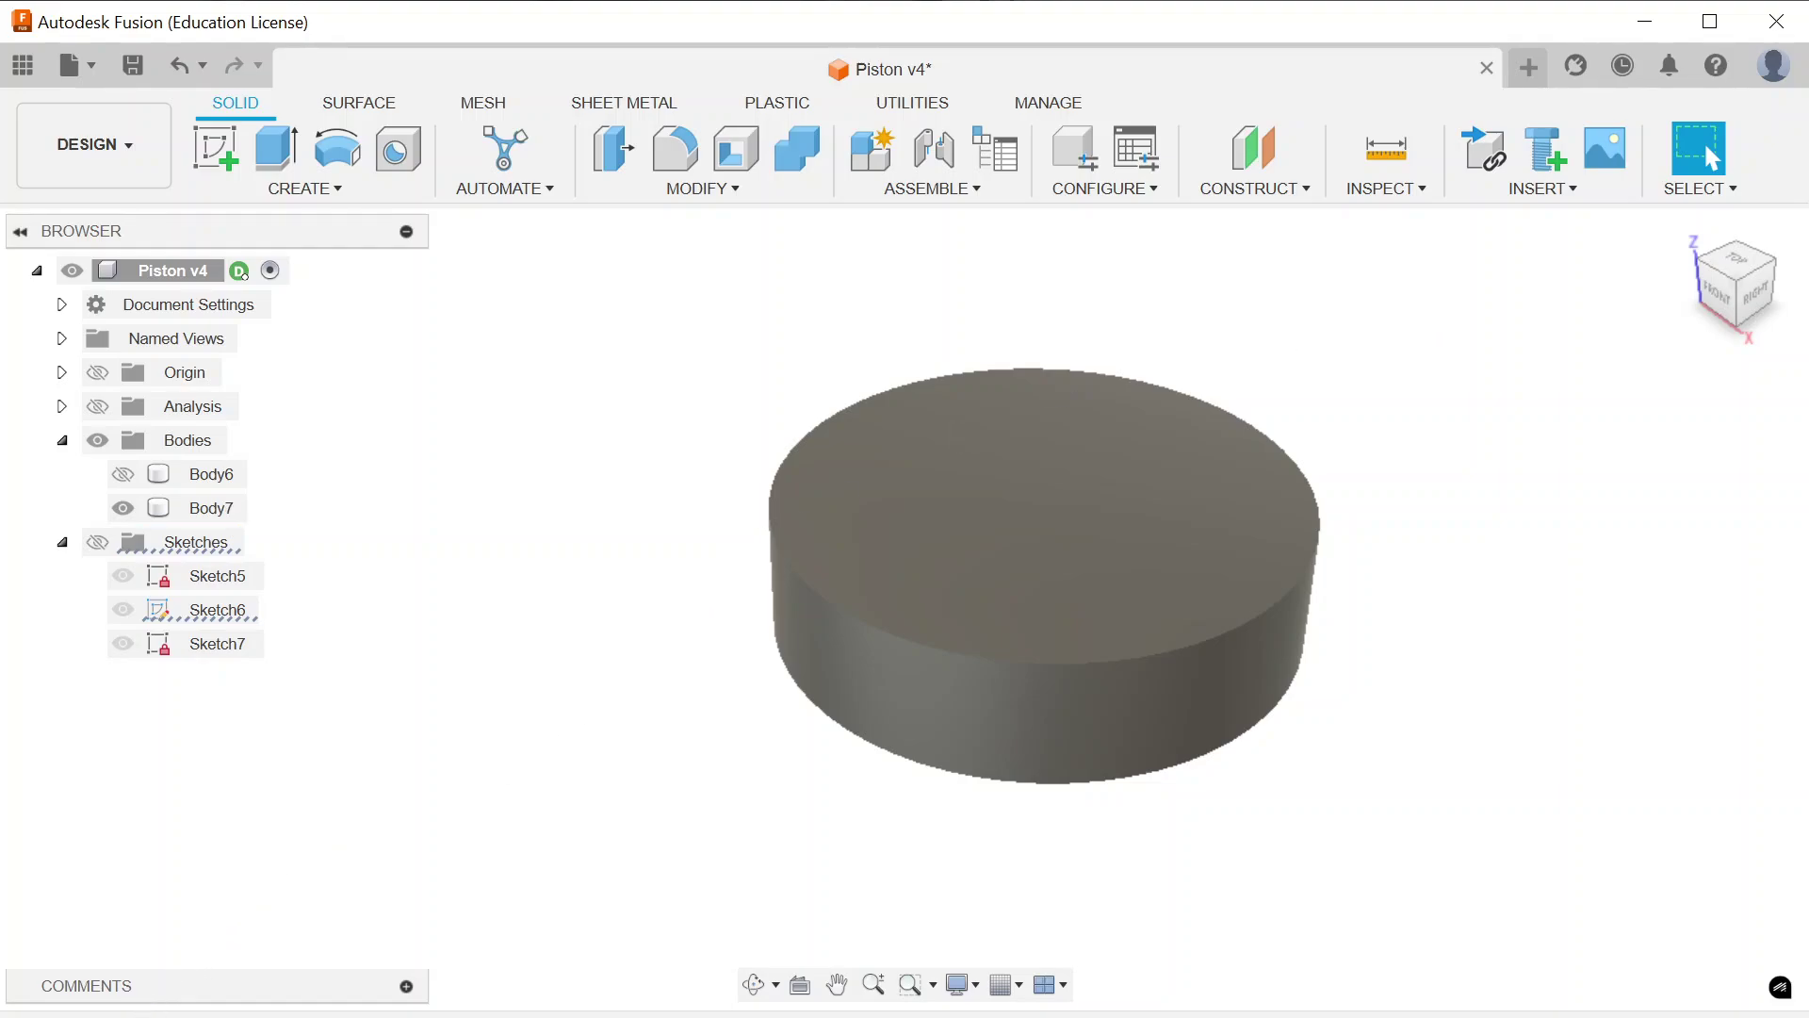
{"action": "key", "text": "ctrl+z"}
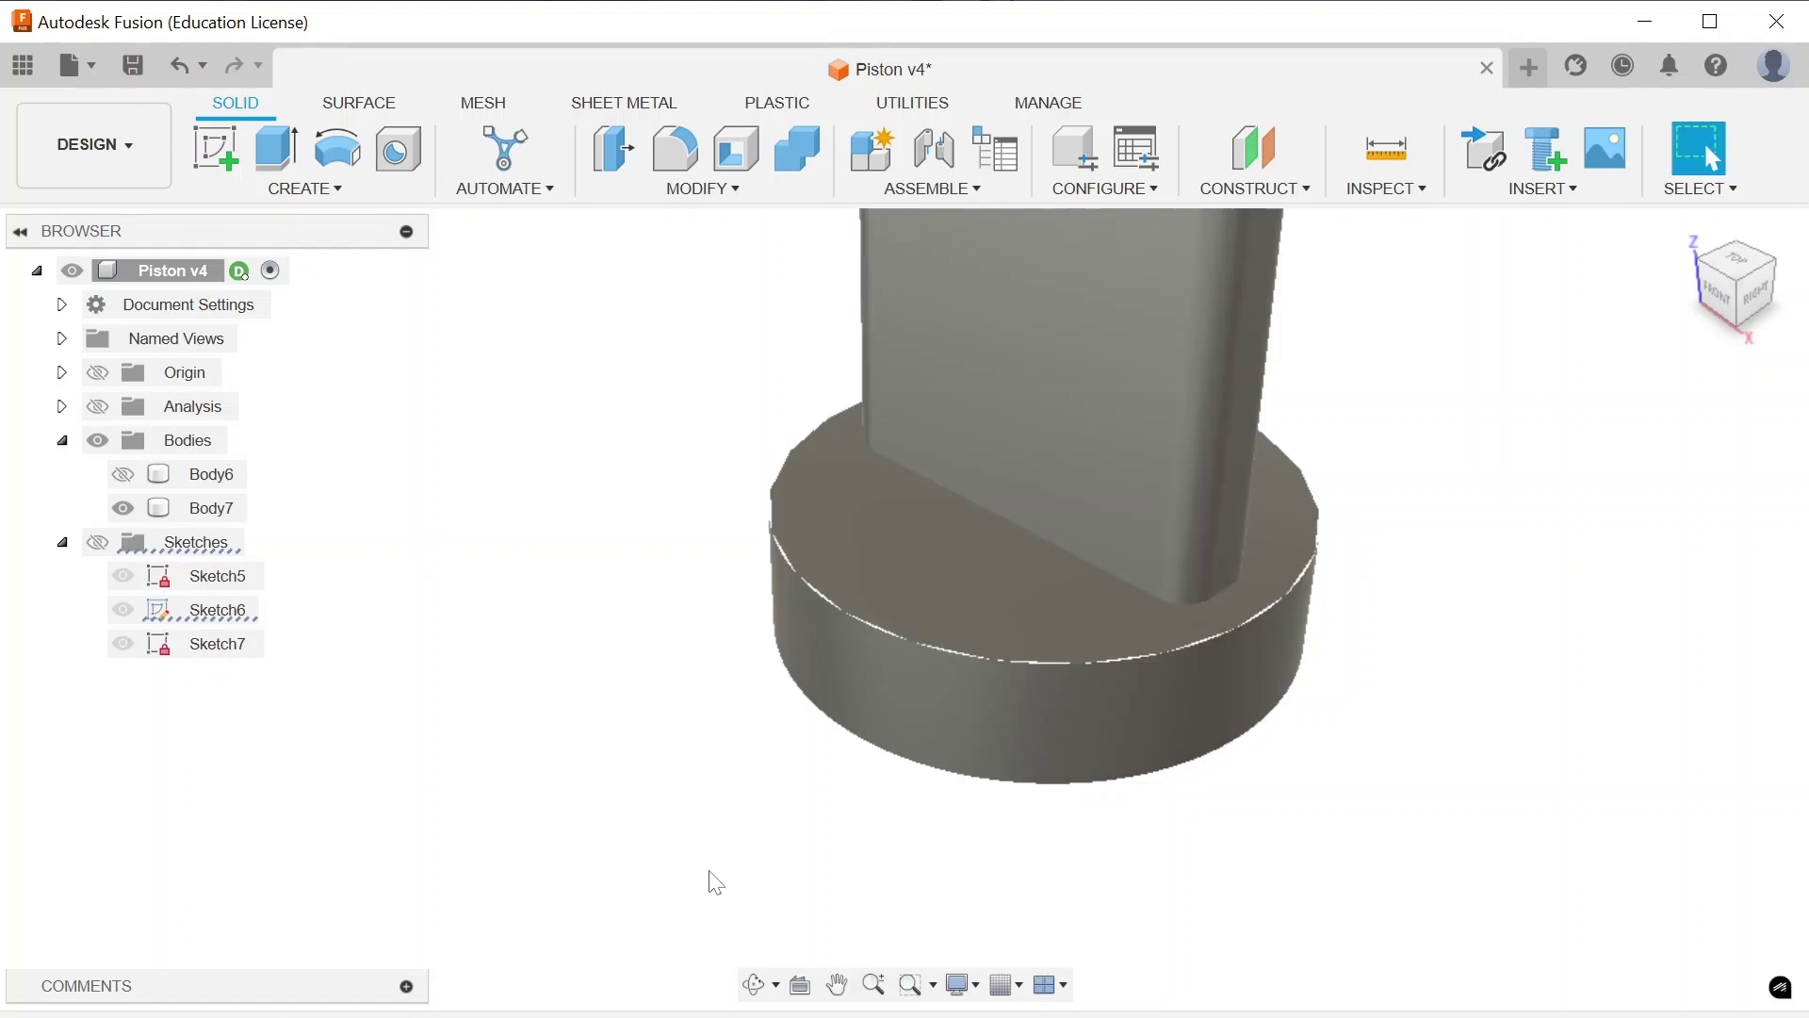
{"action": "mouse_move", "coordinate": [1696, 240]}
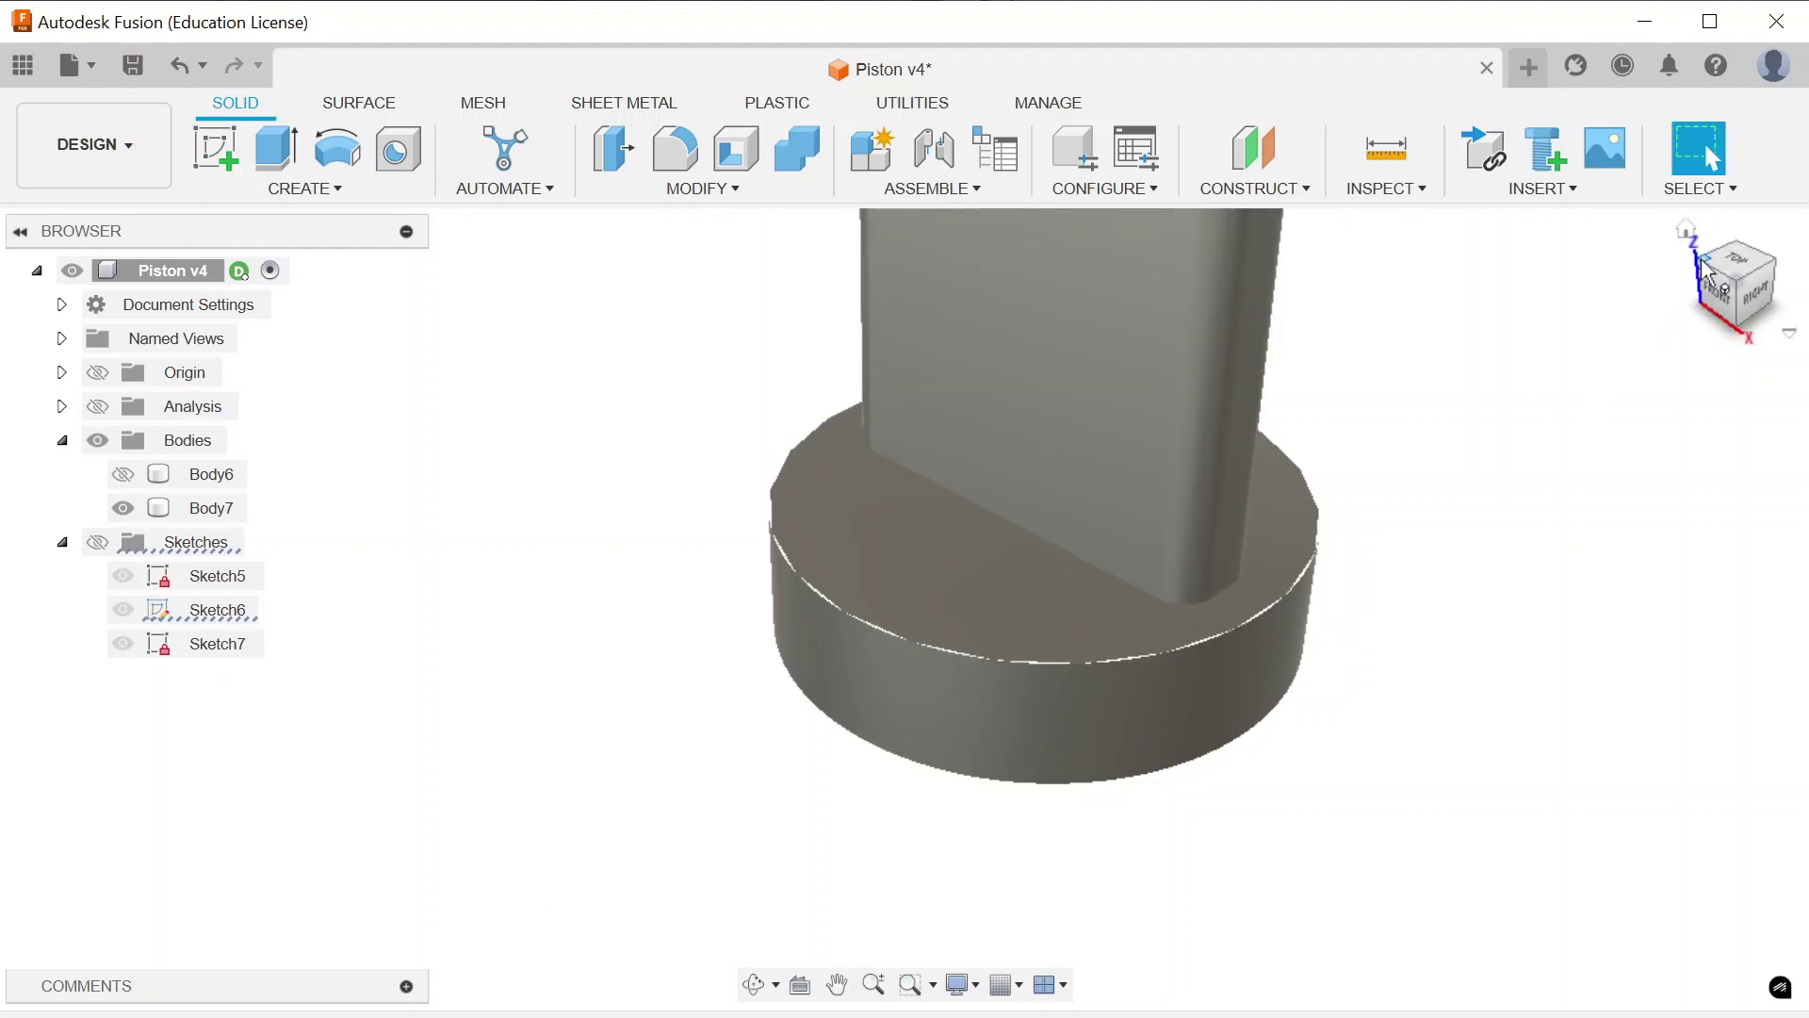
{"action": "left_click", "coordinate": [1689, 231]}
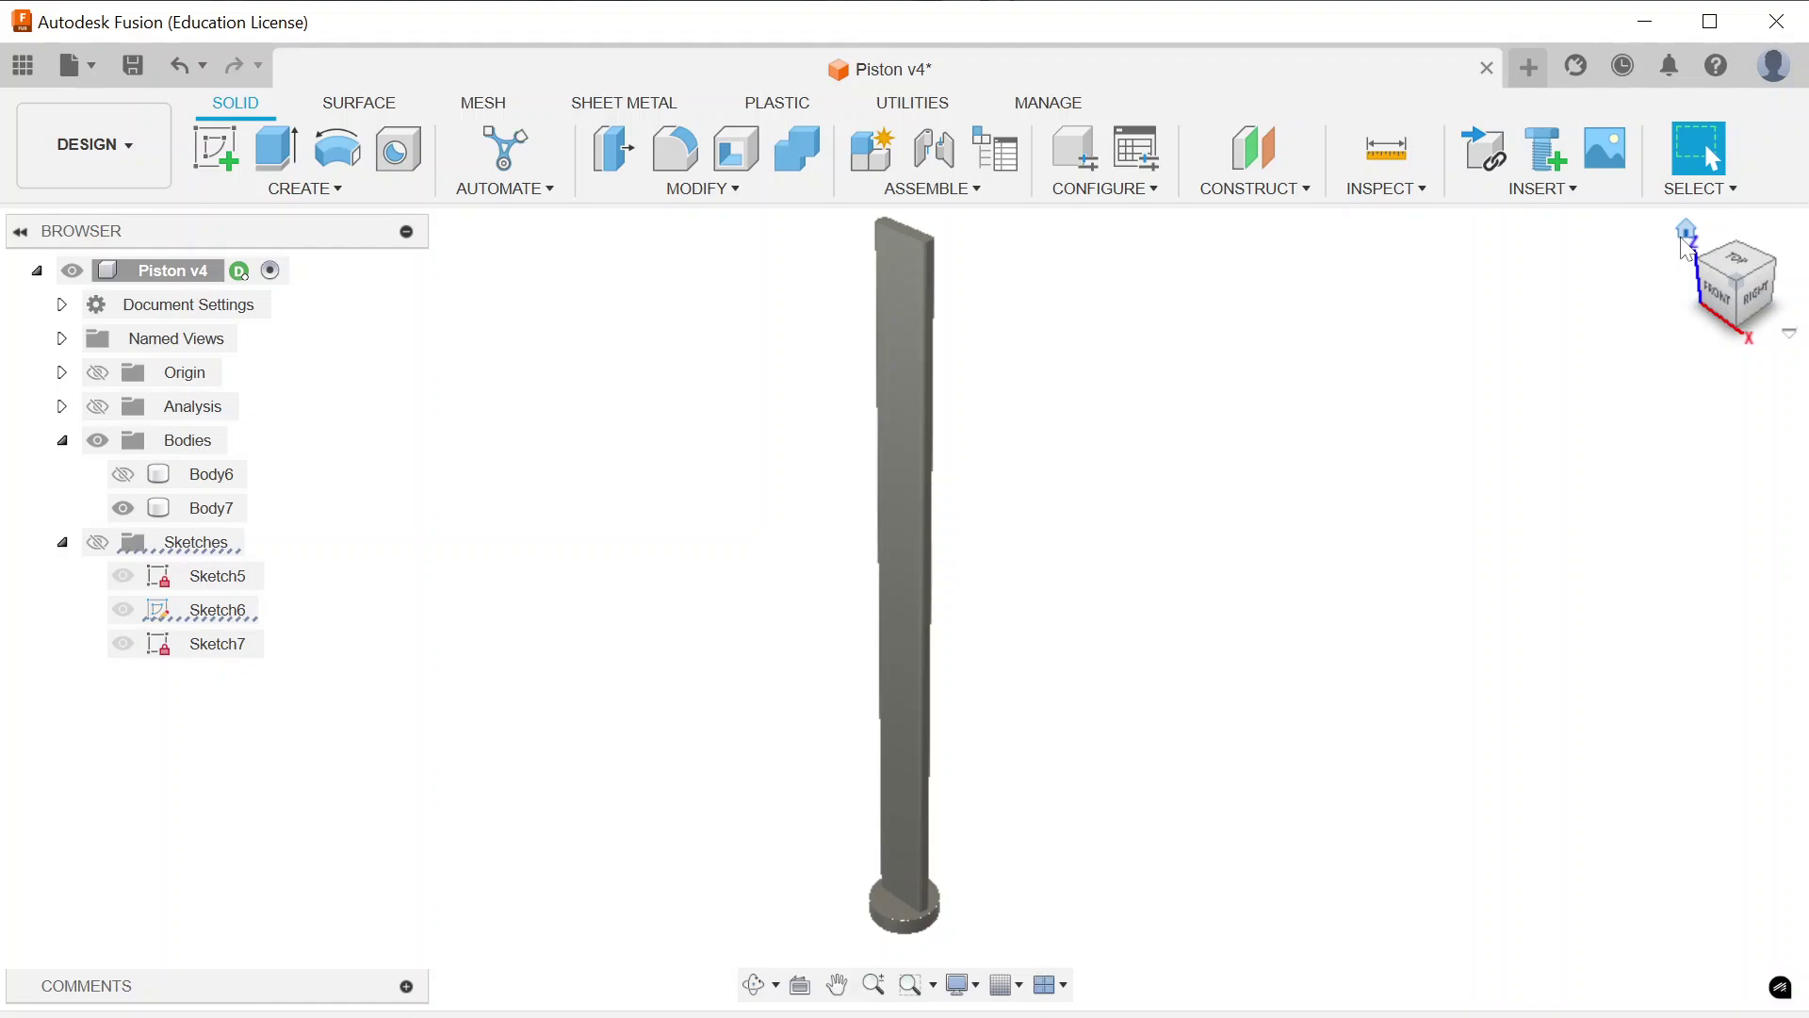
Unhide Body6 and select the new Plunger:1 and Casing:1 components in the Browser
{"action": "left_click", "coordinate": [129, 476]}
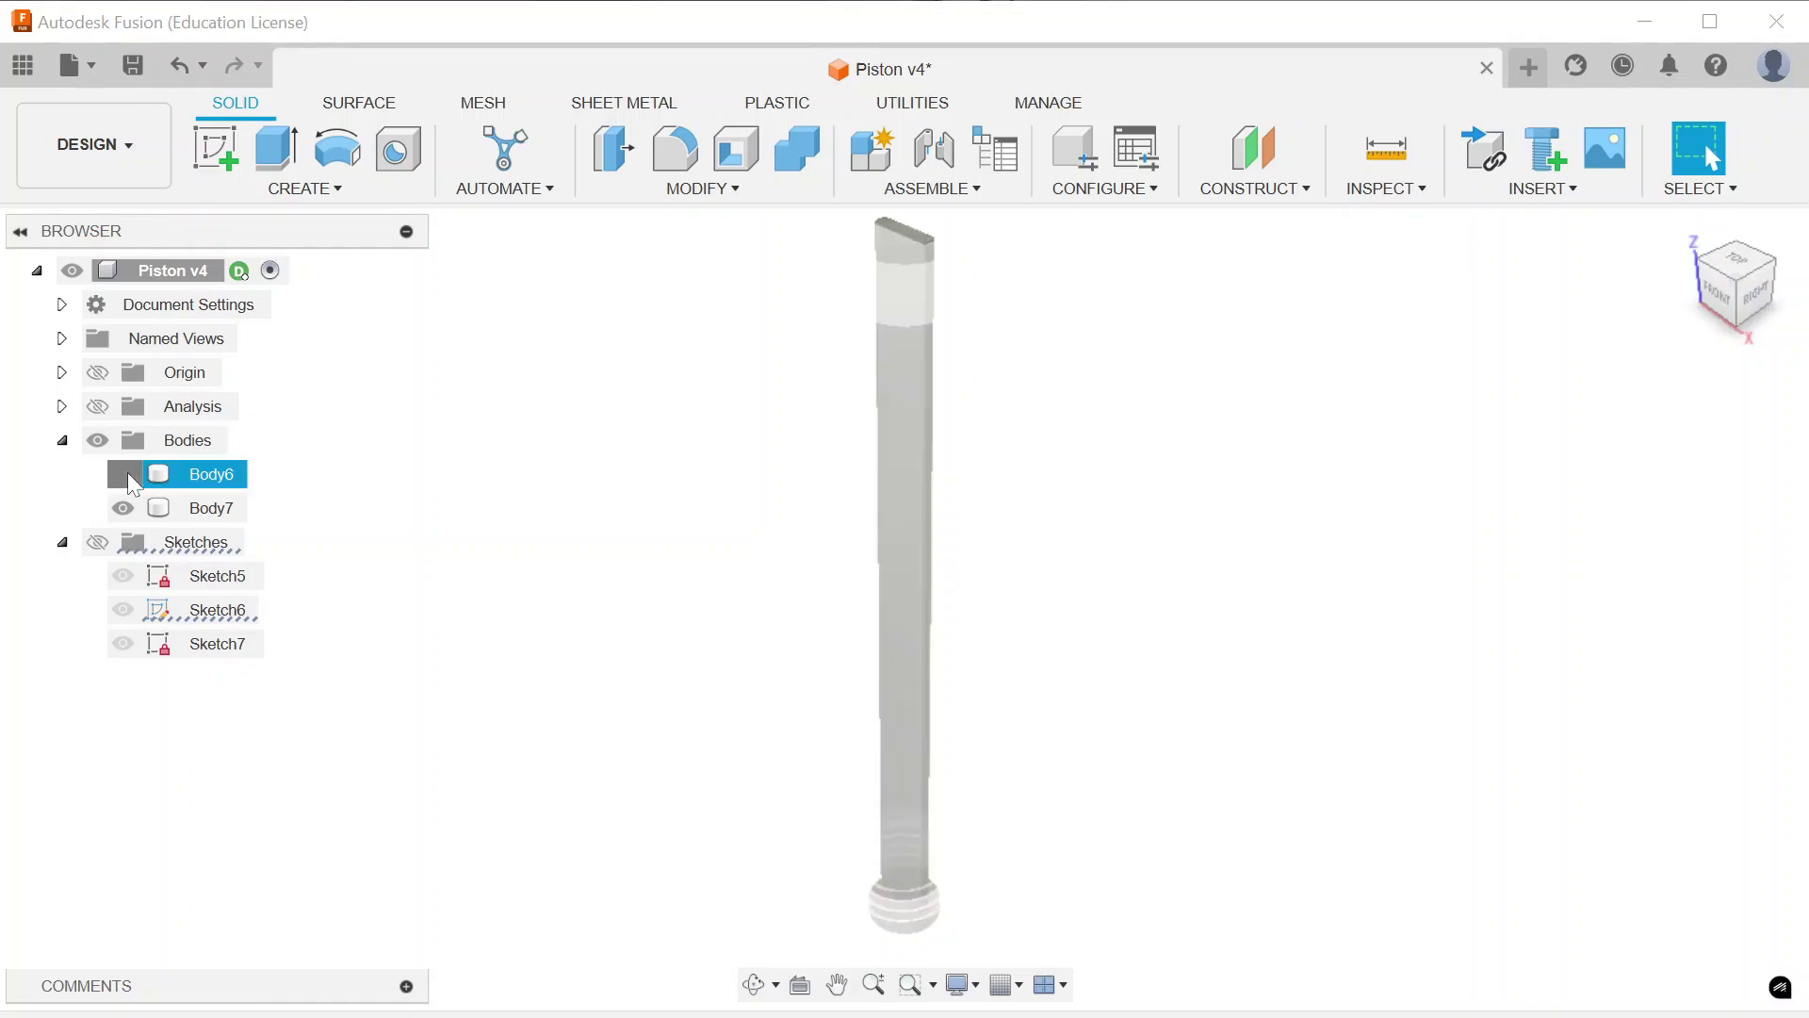
{"action": "left_click", "coordinate": [127, 472]}
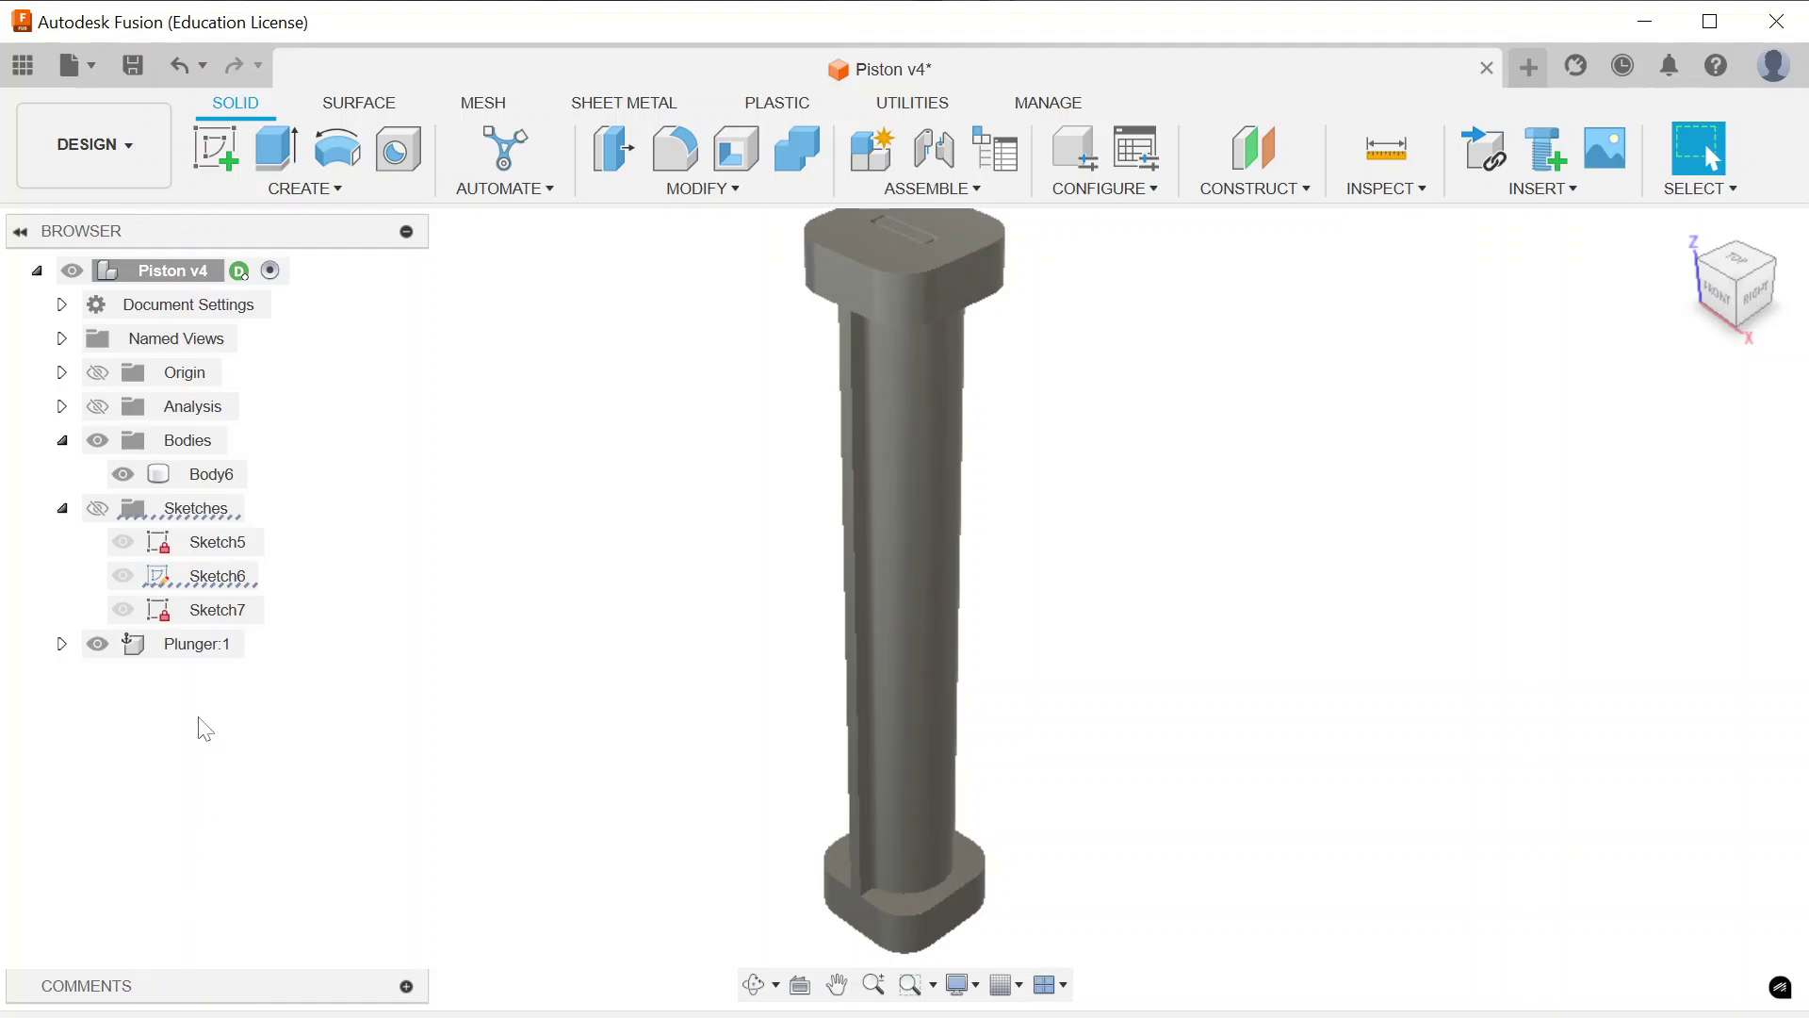
{"action": "left_click", "coordinate": [192, 645]}
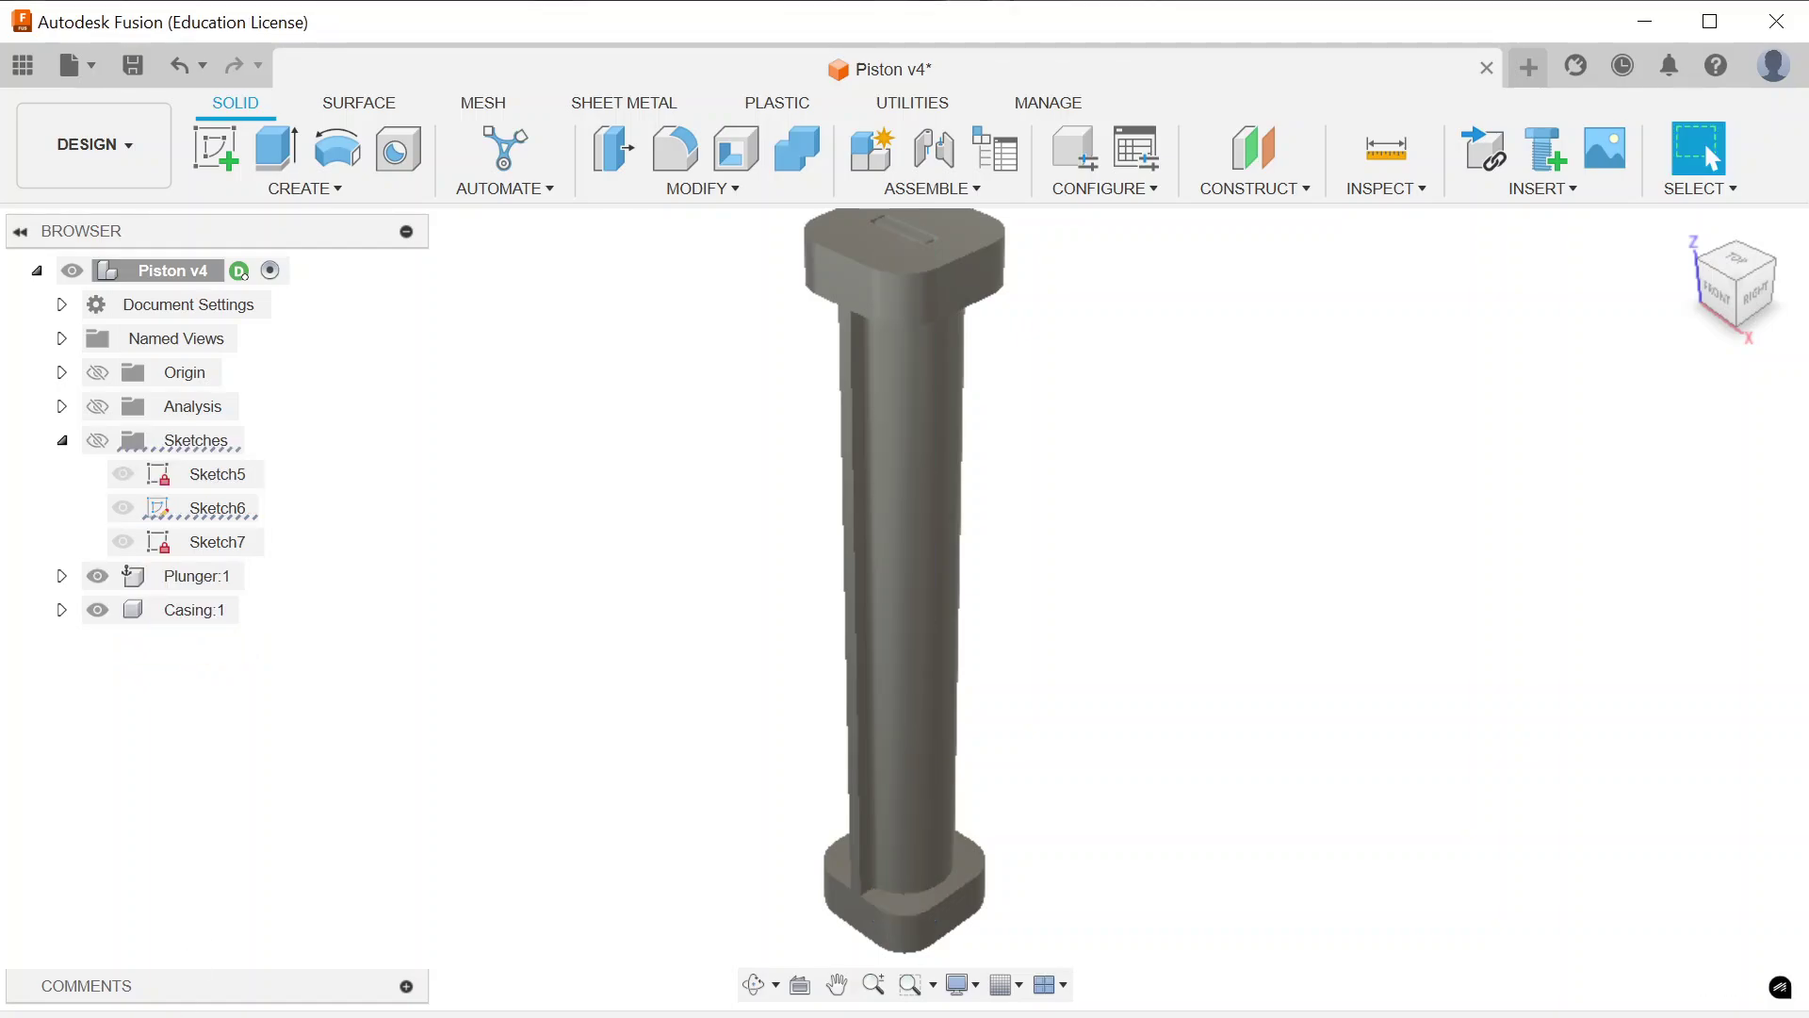
{"action": "left_click", "coordinate": [187, 608]}
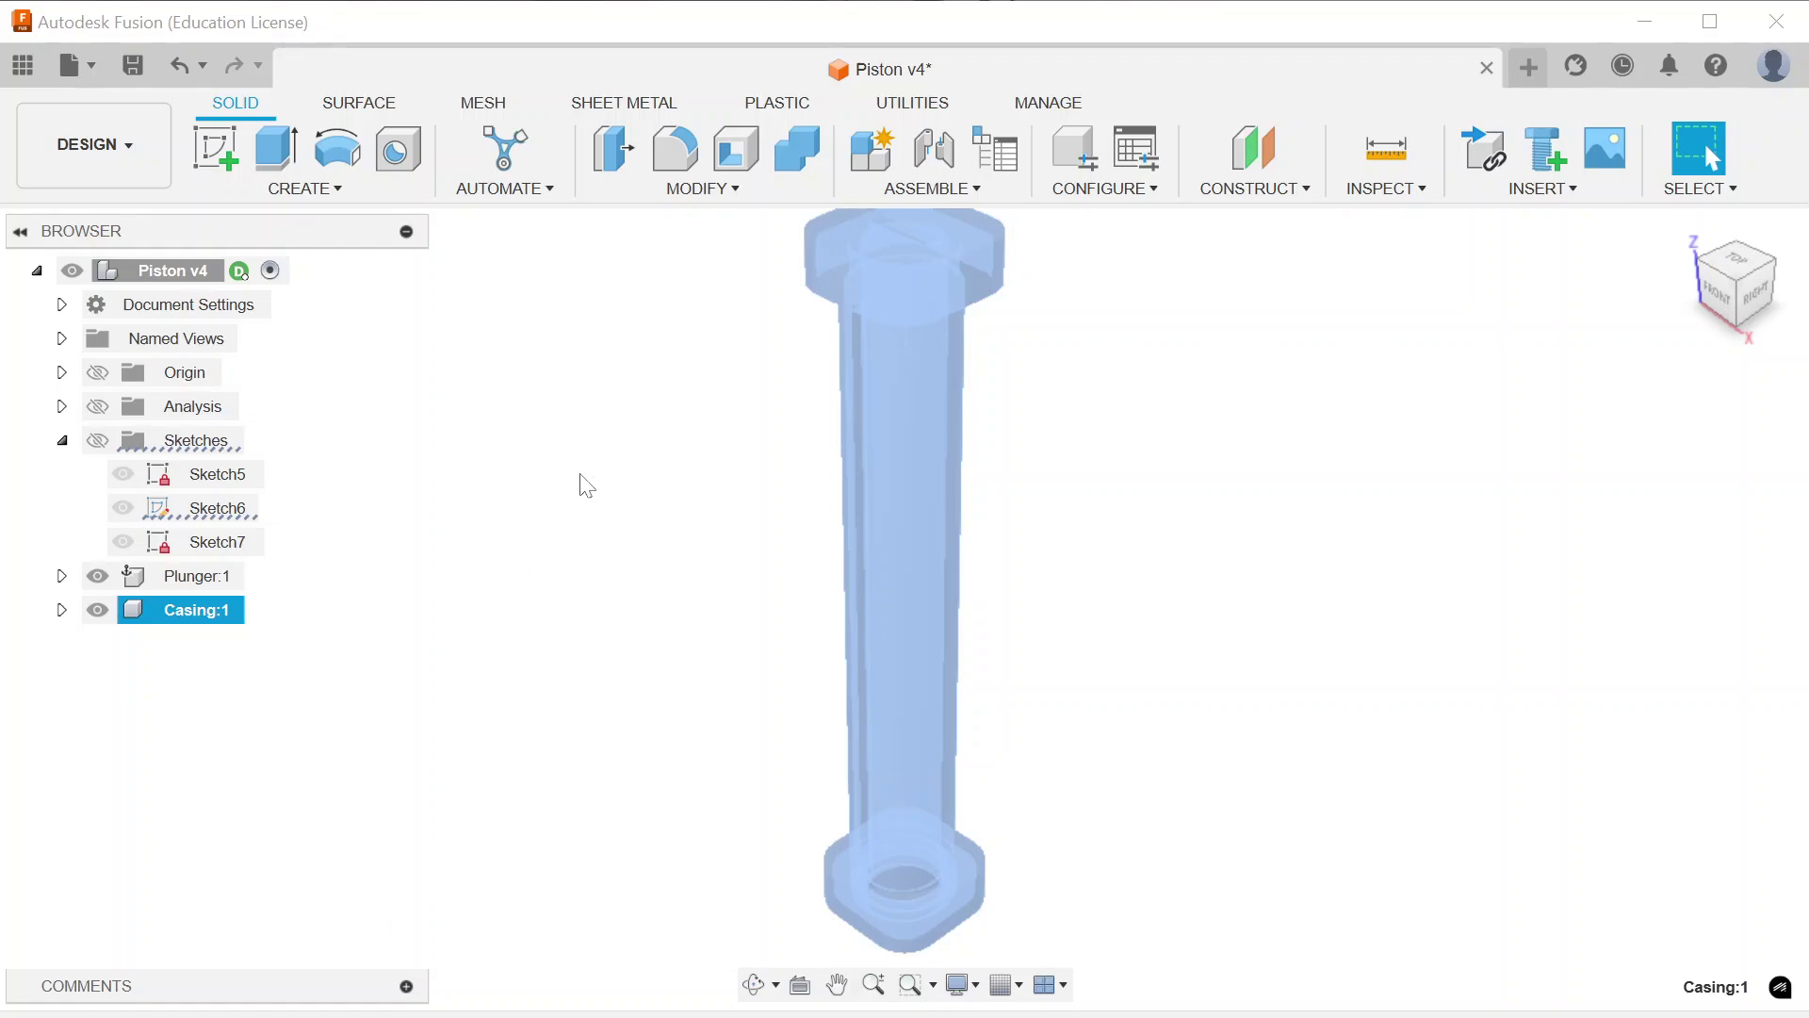
Create a joint linking Plunger:1 to Casing:1 from the Assemble menu
{"action": "left_click", "coordinate": [925, 183]}
{"action": "left_click", "coordinate": [929, 189]}
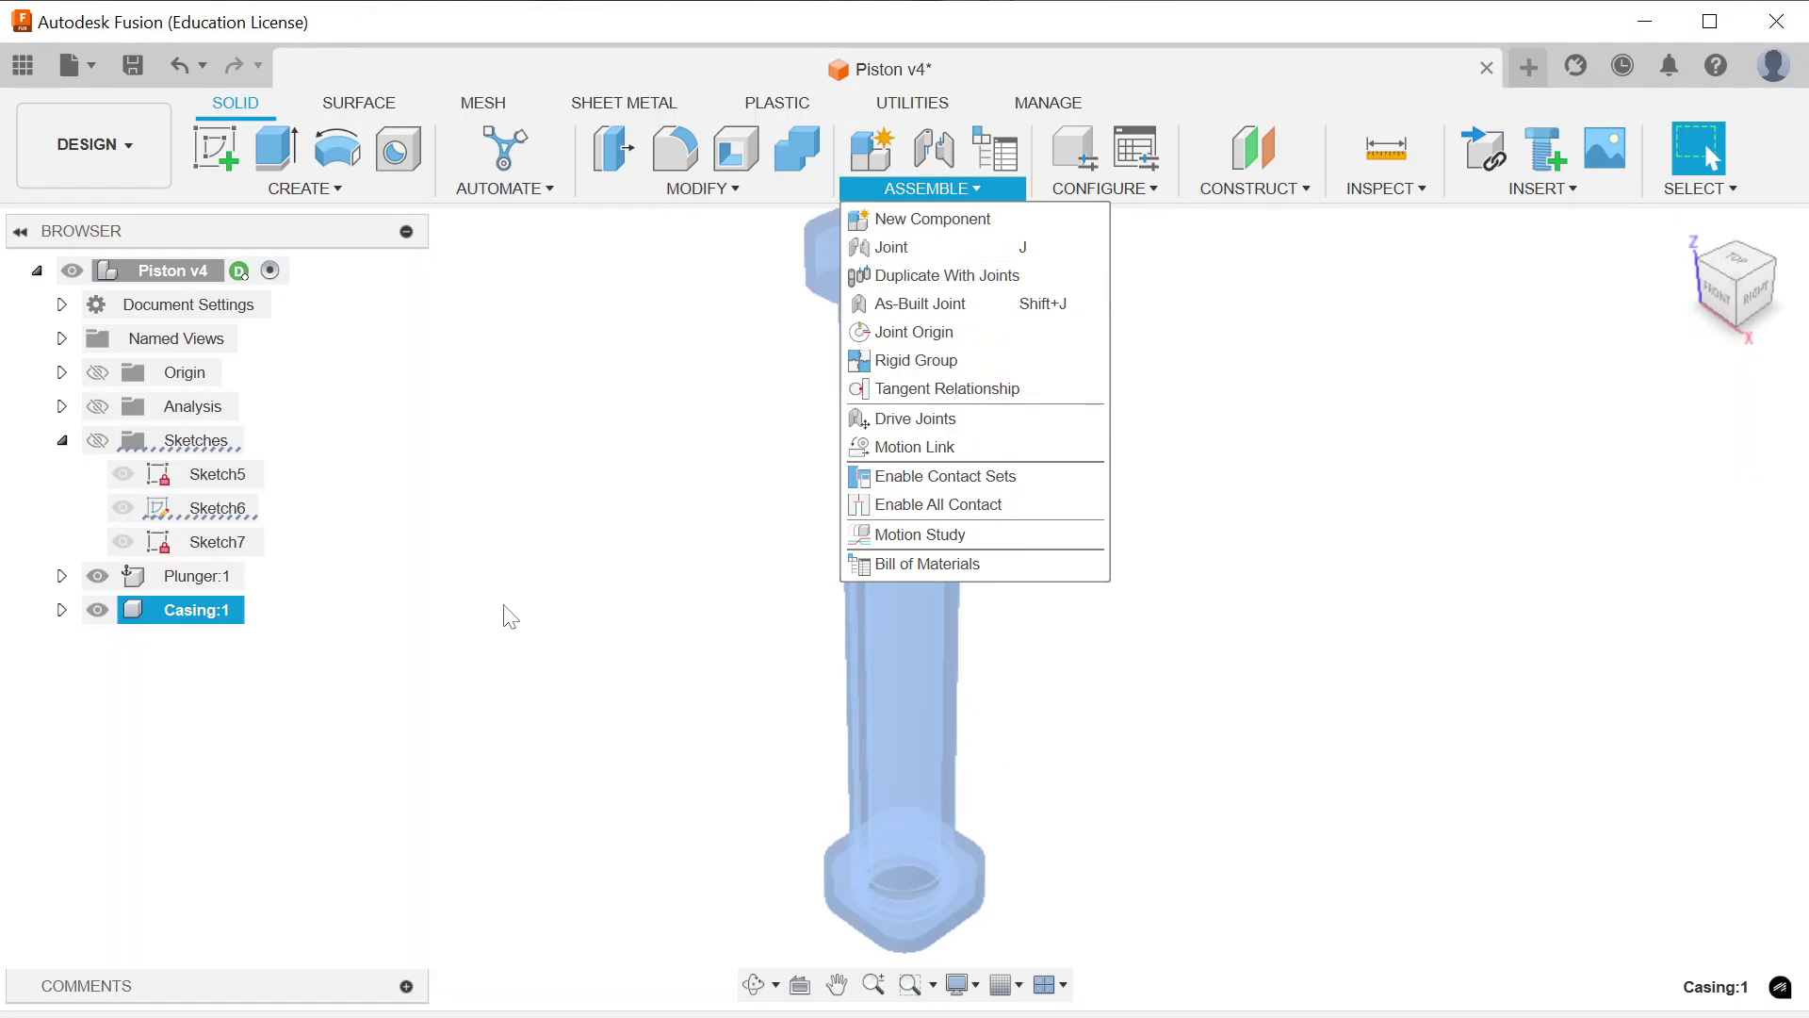
{"action": "left_click", "coordinate": [356, 761]}
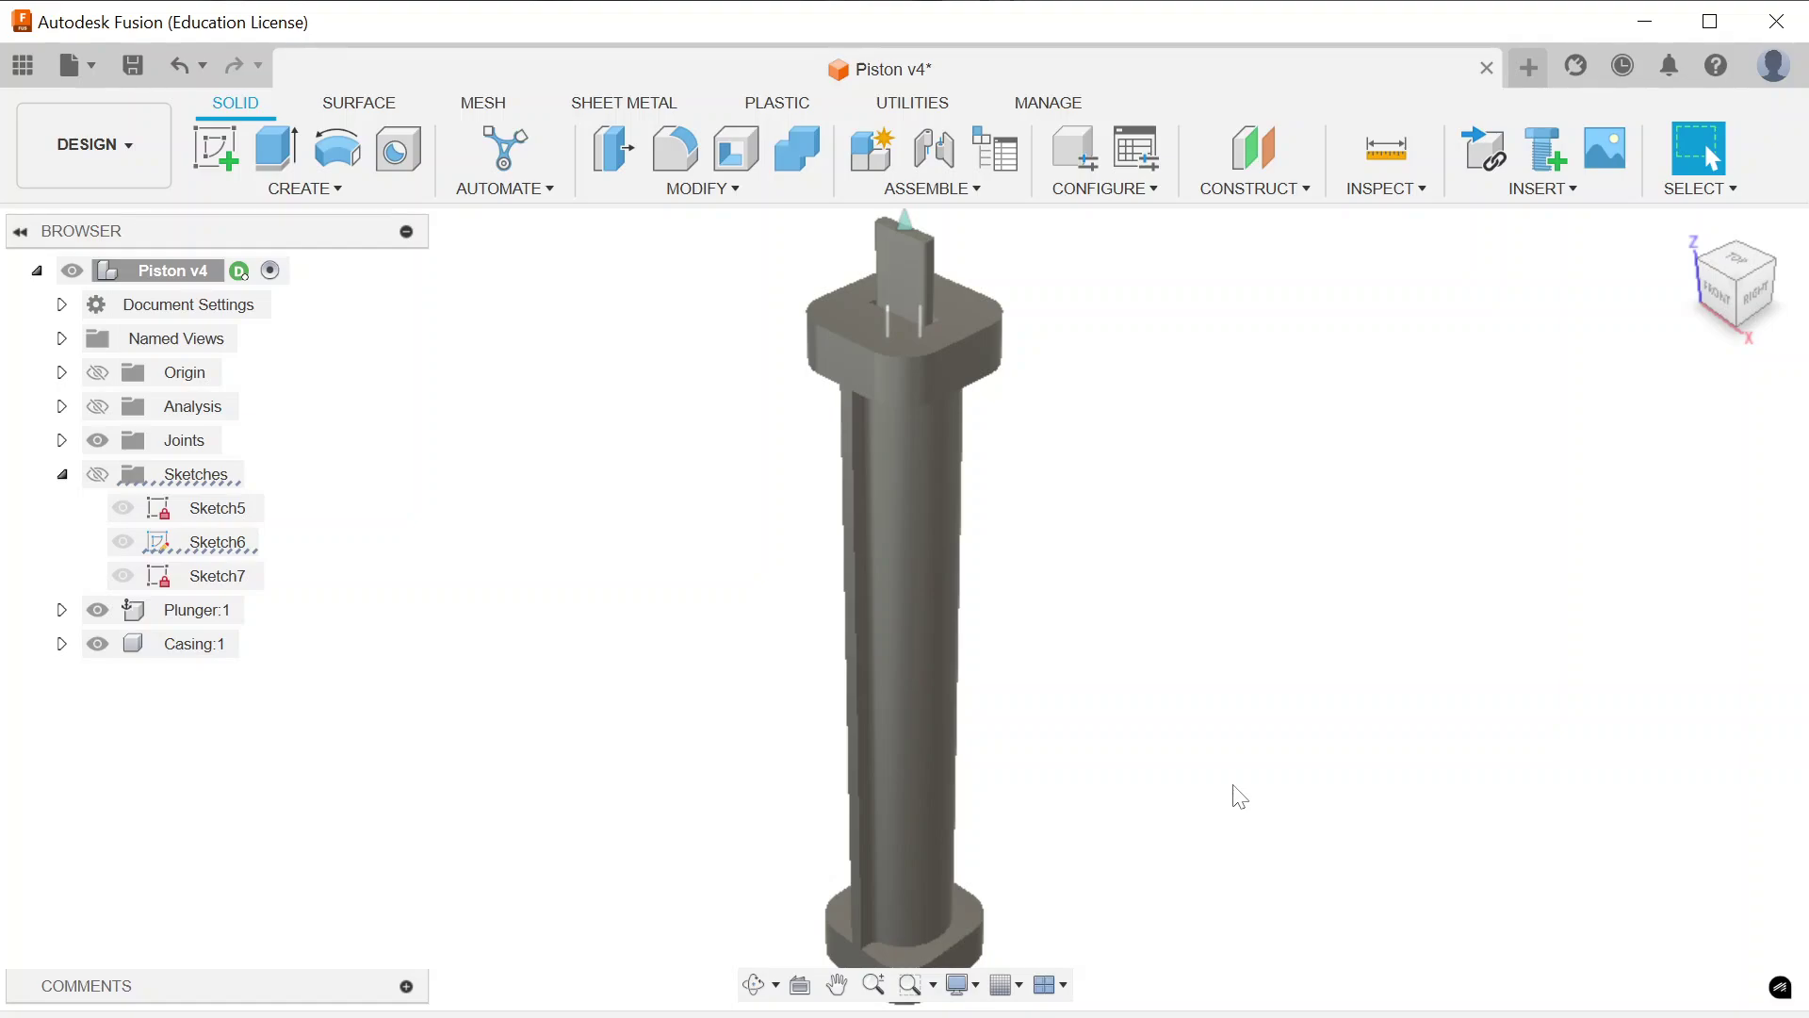
Show the section cut and animate the Slider 1 joint to watch the plunger slide through the casing
{"action": "left_click", "coordinate": [98, 406]}
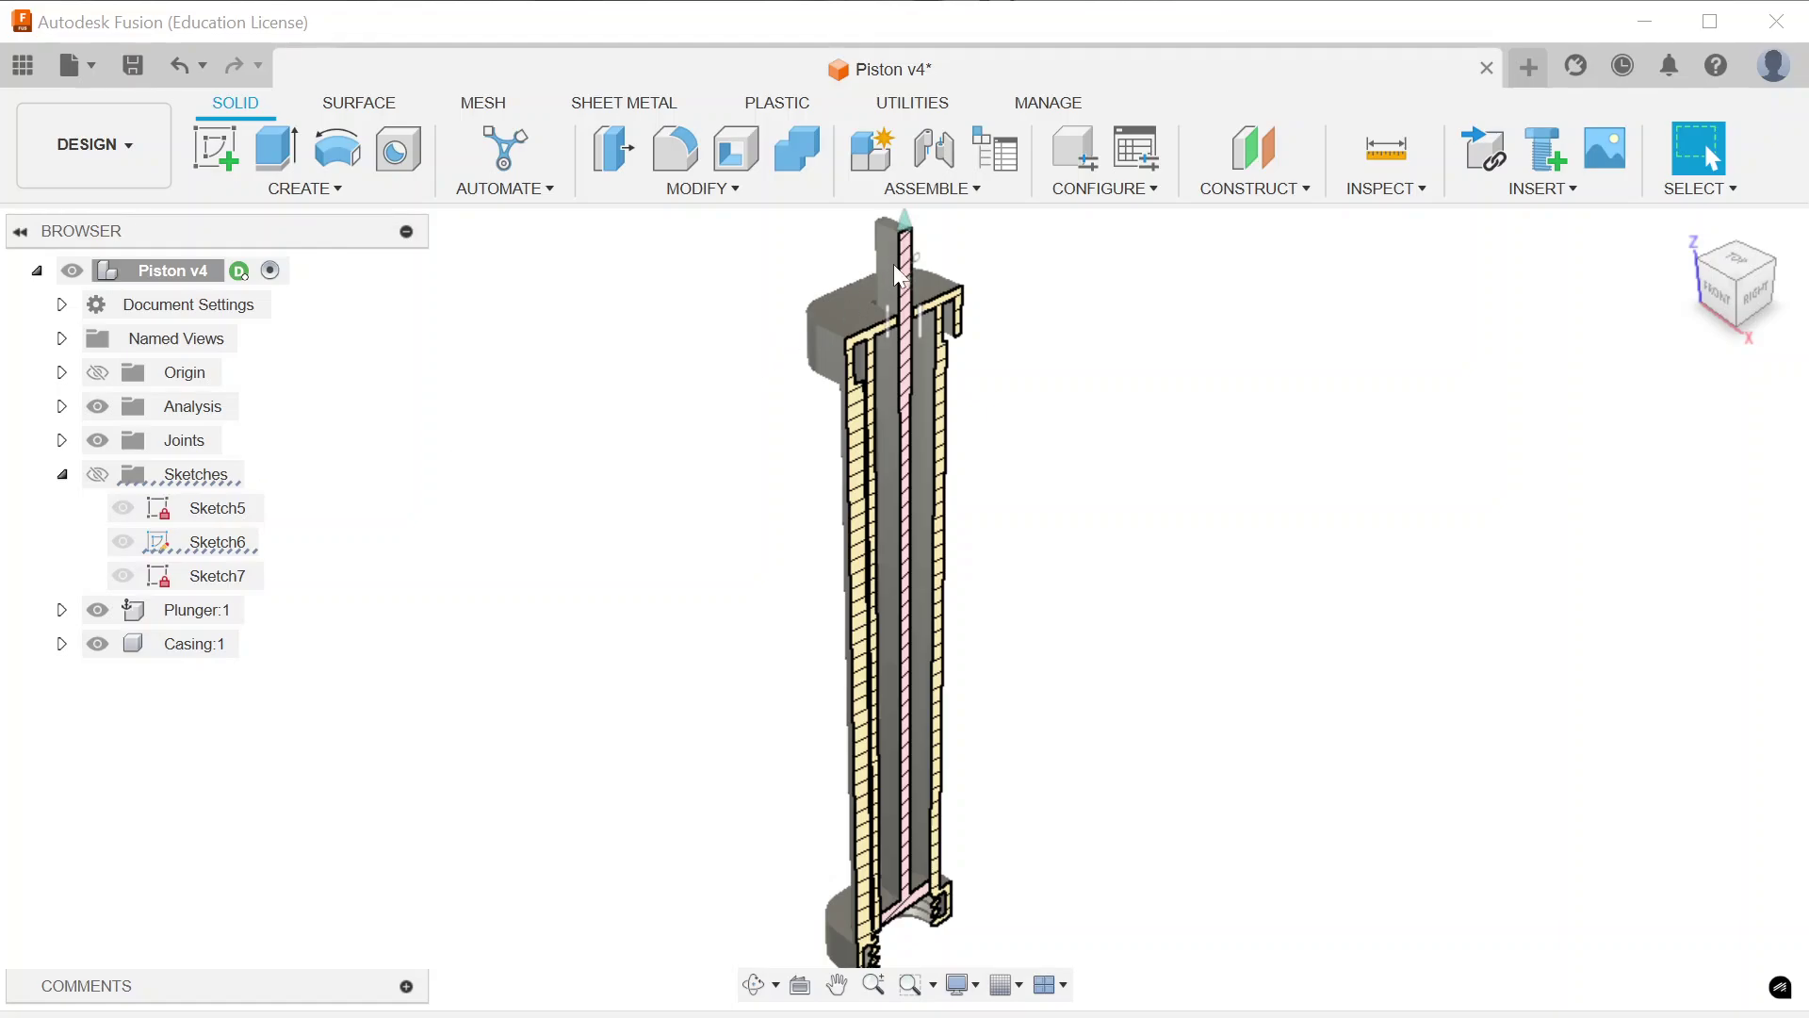
{"action": "left_click", "coordinate": [910, 229]}
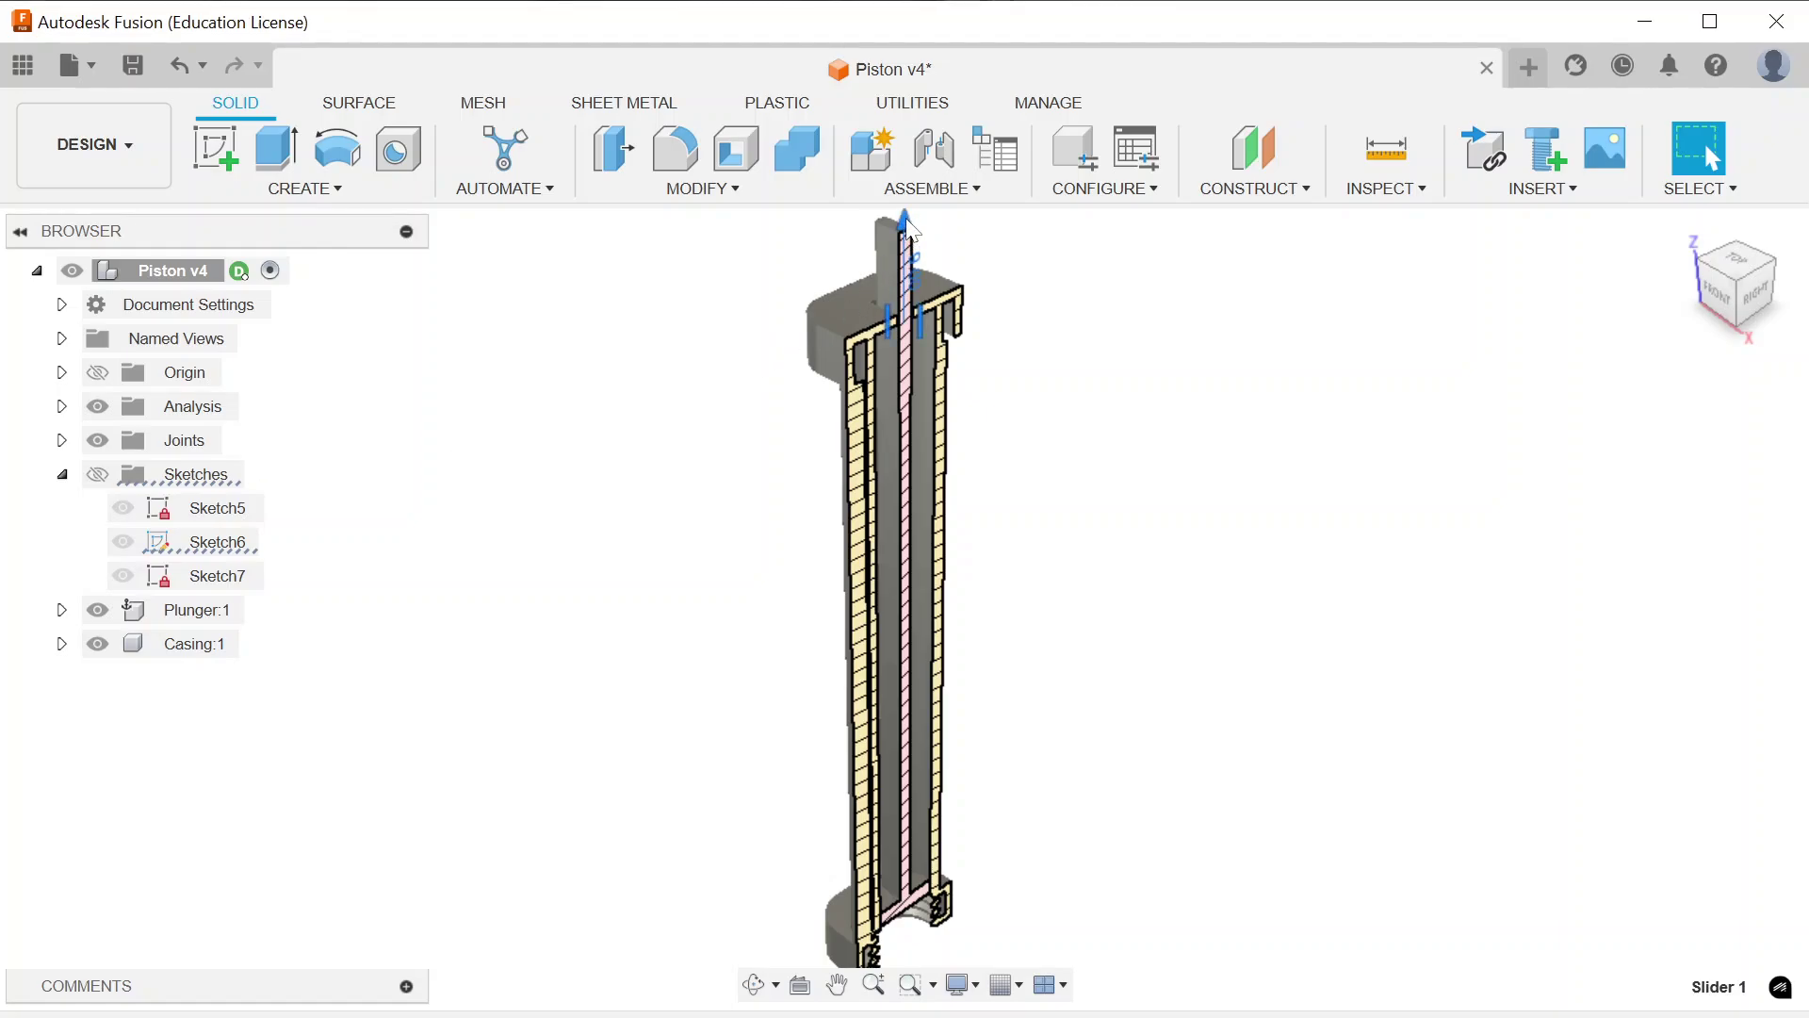
{"action": "right_click", "coordinate": [910, 229]}
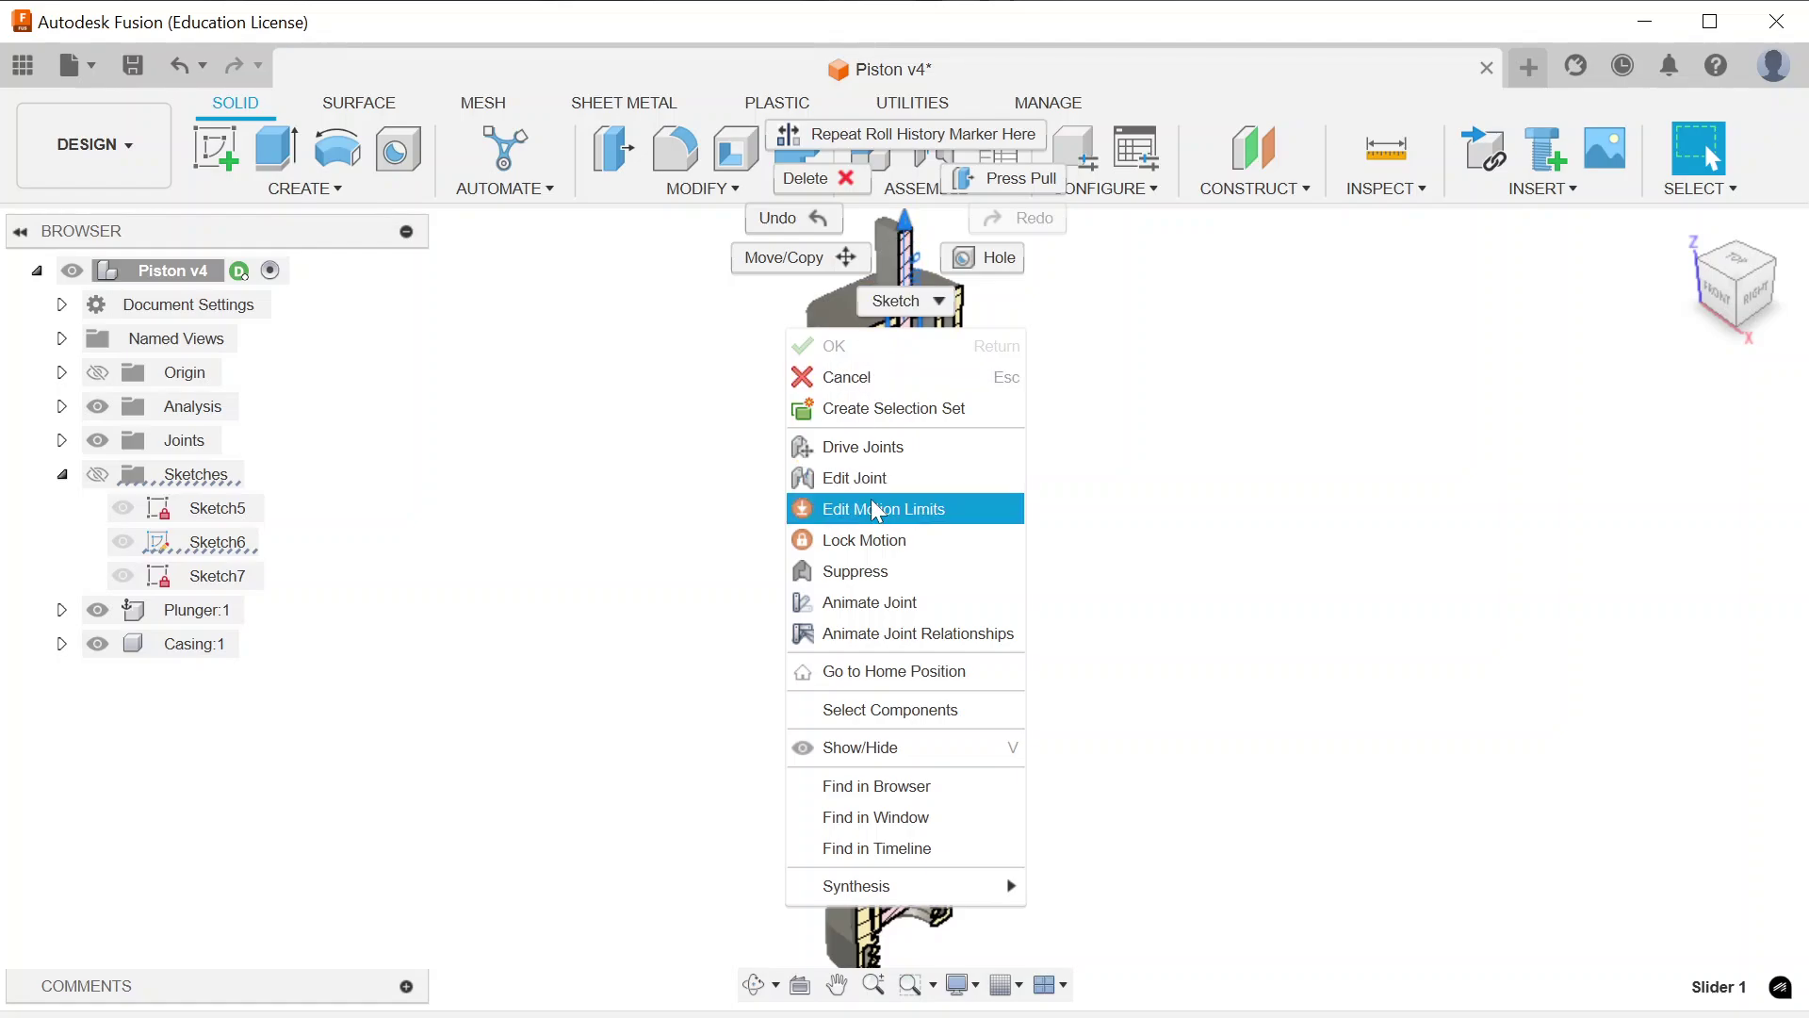
{"action": "left_click", "coordinate": [867, 604]}
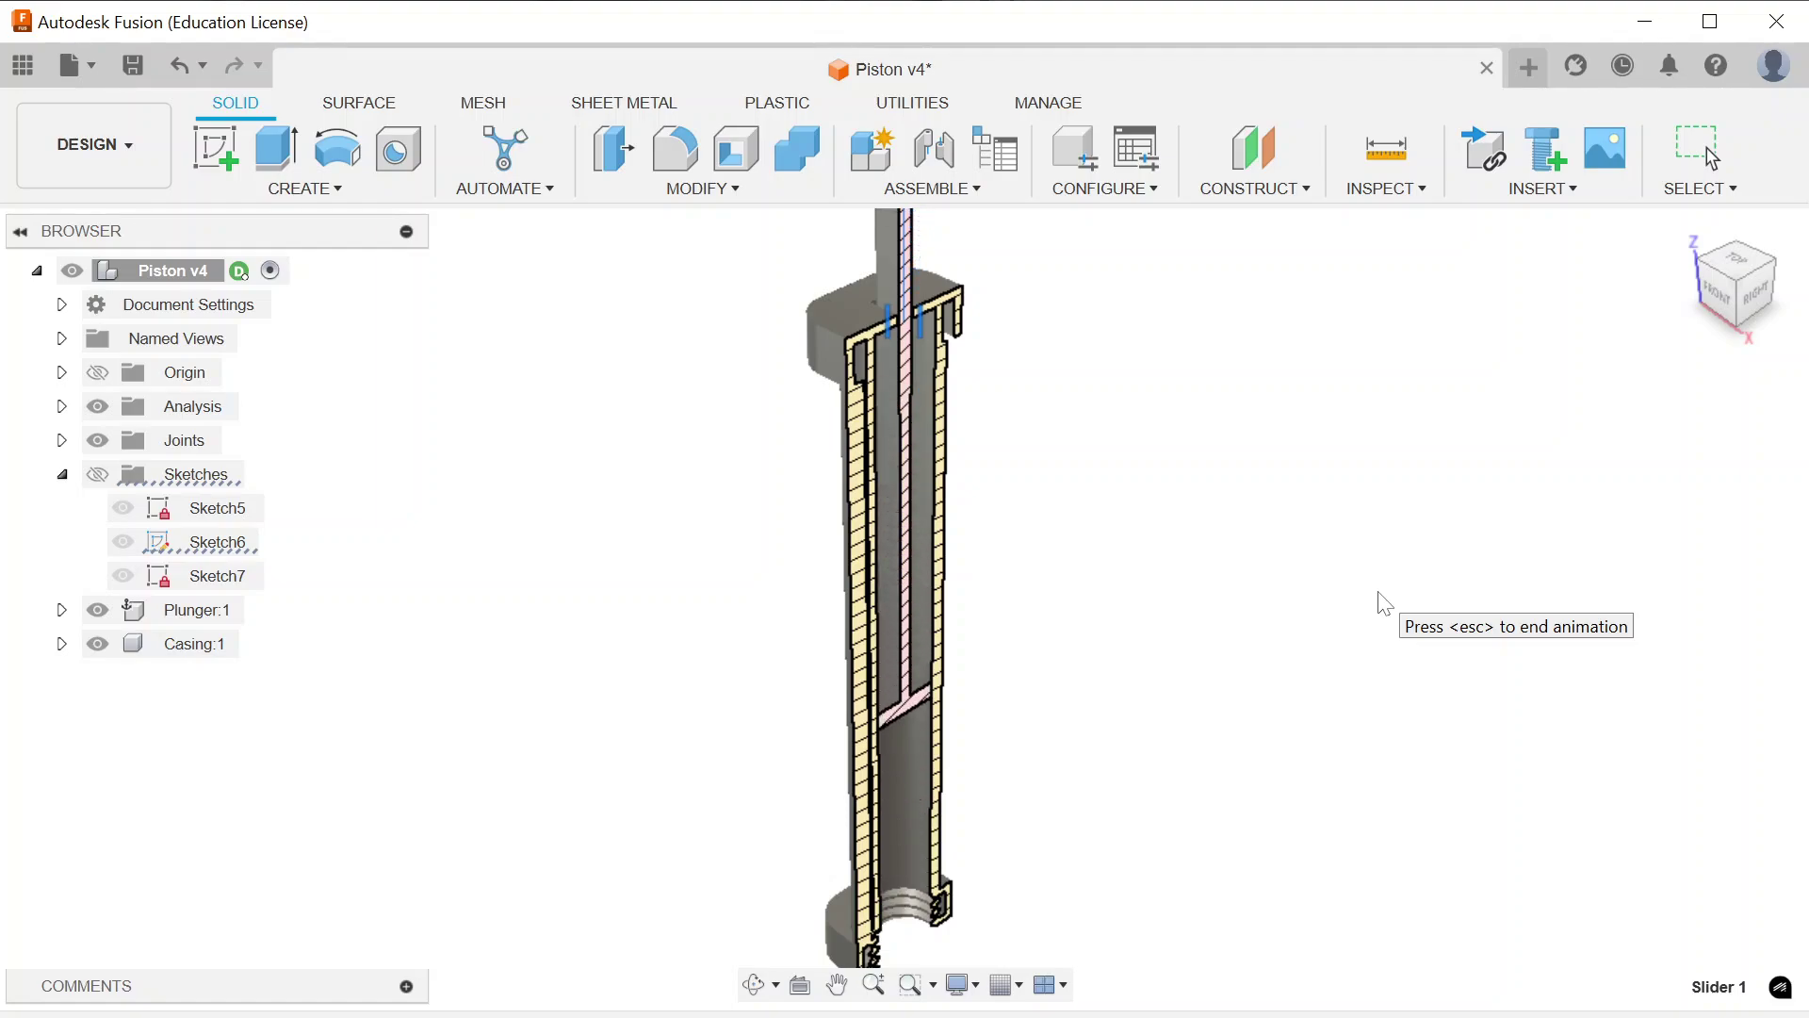
{"action": "key", "text": "Escape"}
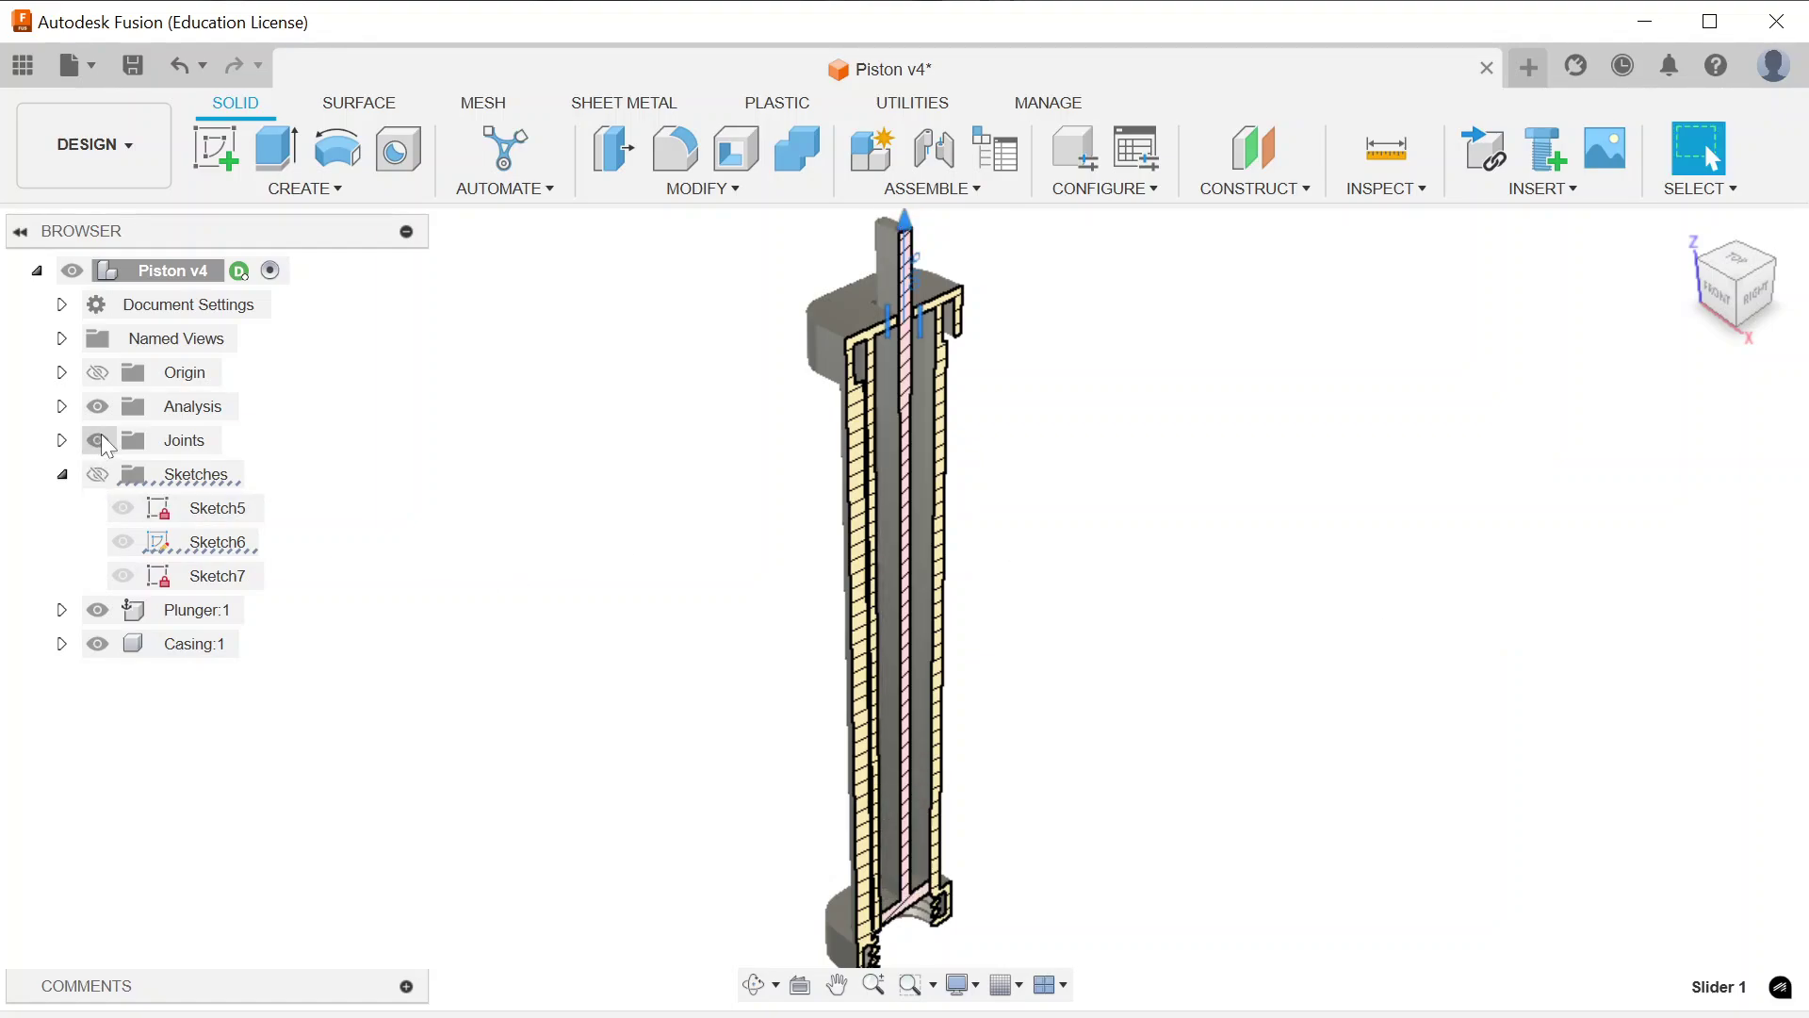
Hide the section cut and limit Slider 1 travel to minimum 9 mm, maximum 75 mm, rest 9 mm
{"action": "left_click", "coordinate": [98, 409]}
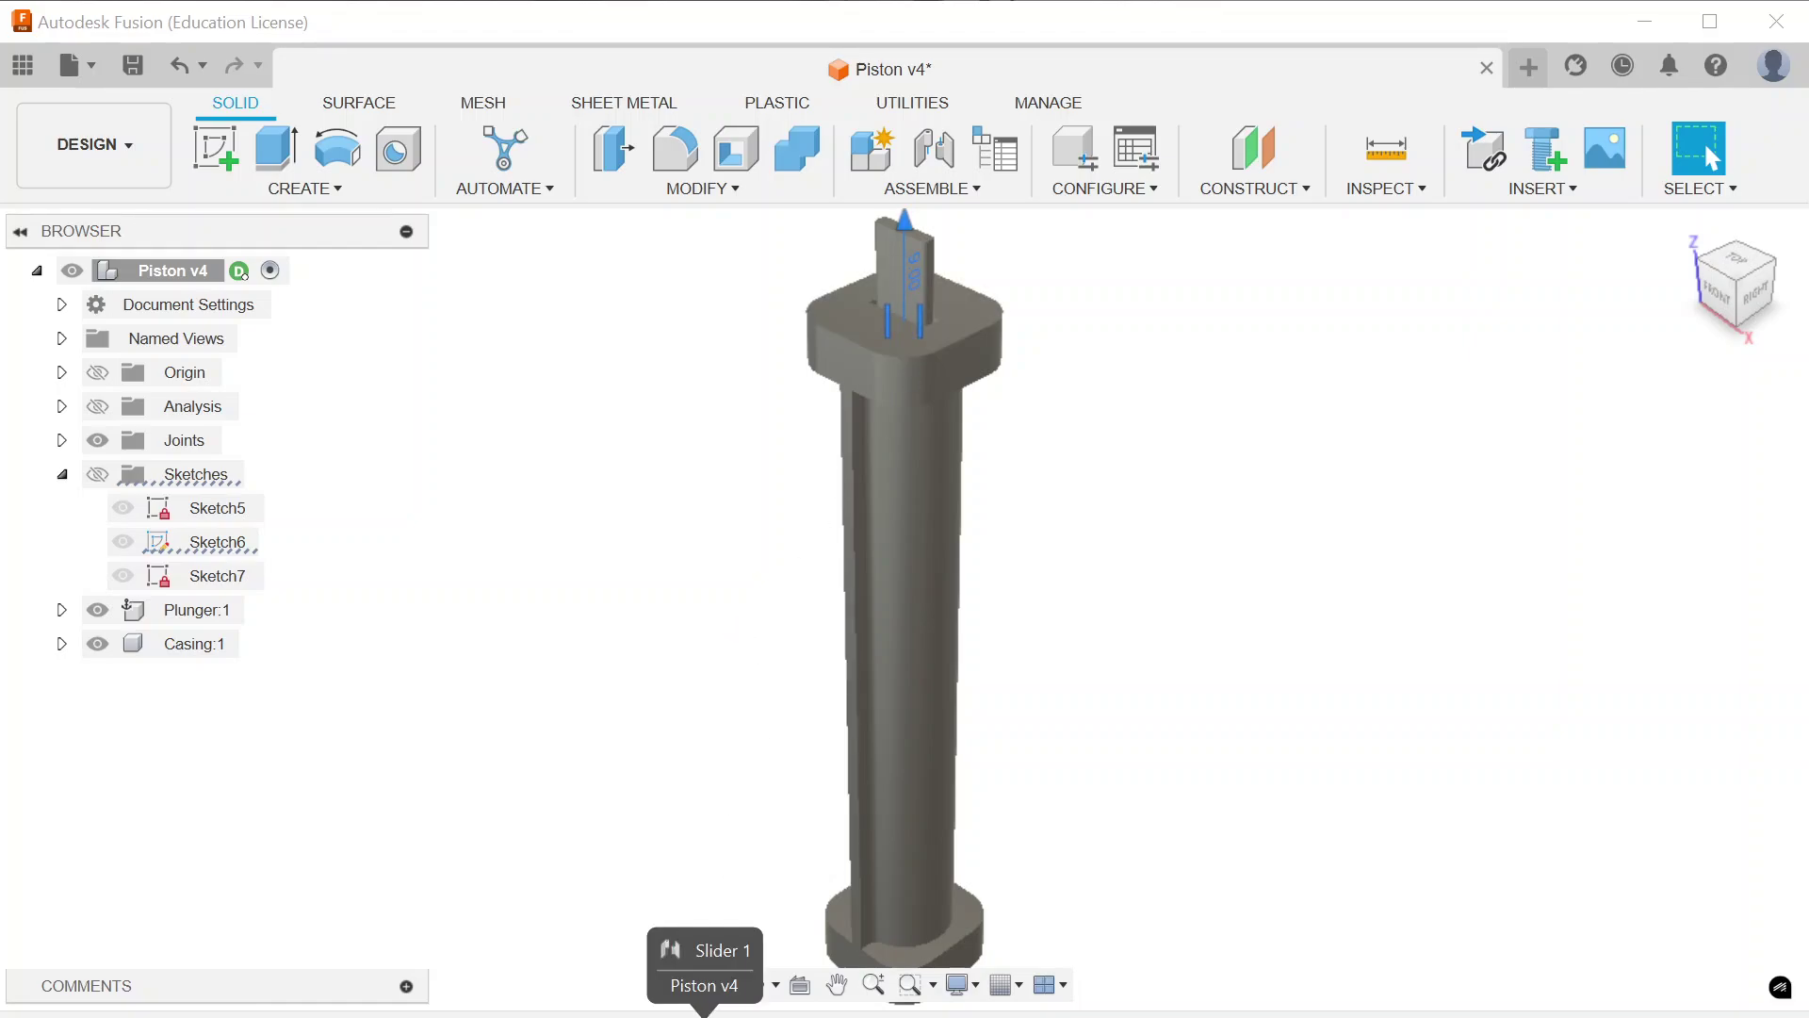
{"action": "right_click", "coordinate": [703, 1013]}
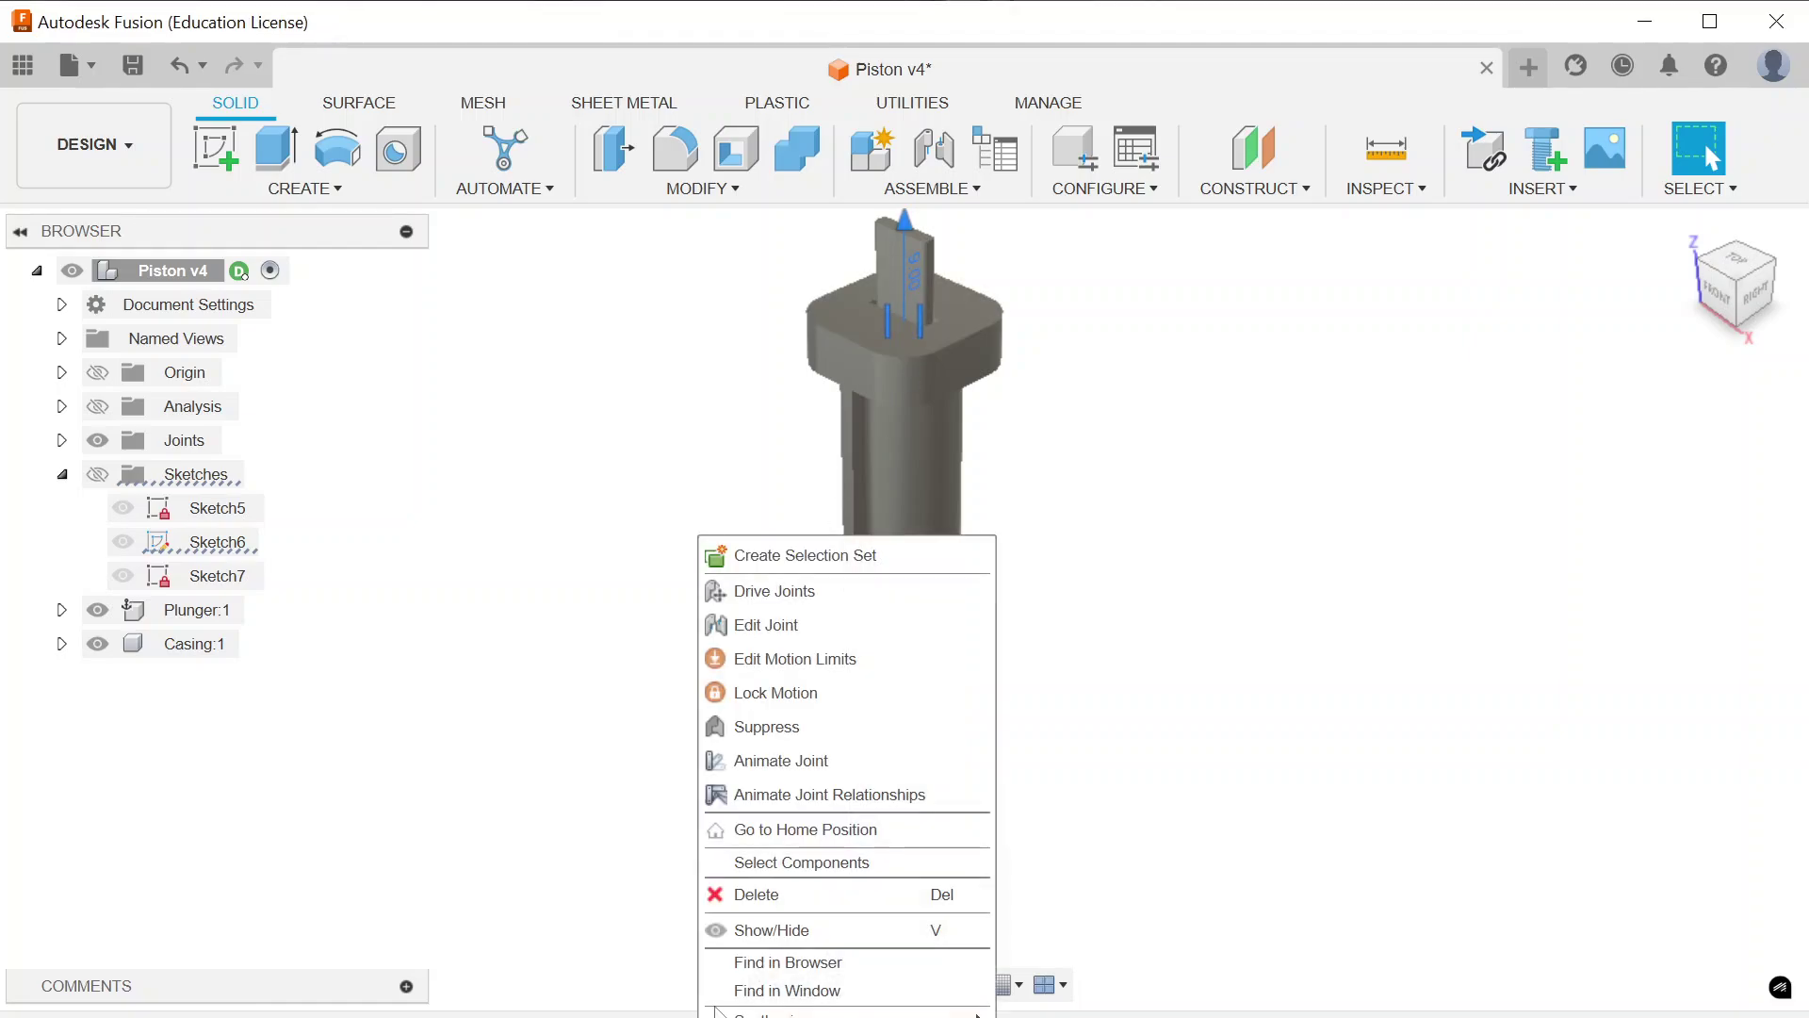
{"action": "left_click", "coordinate": [797, 627]}
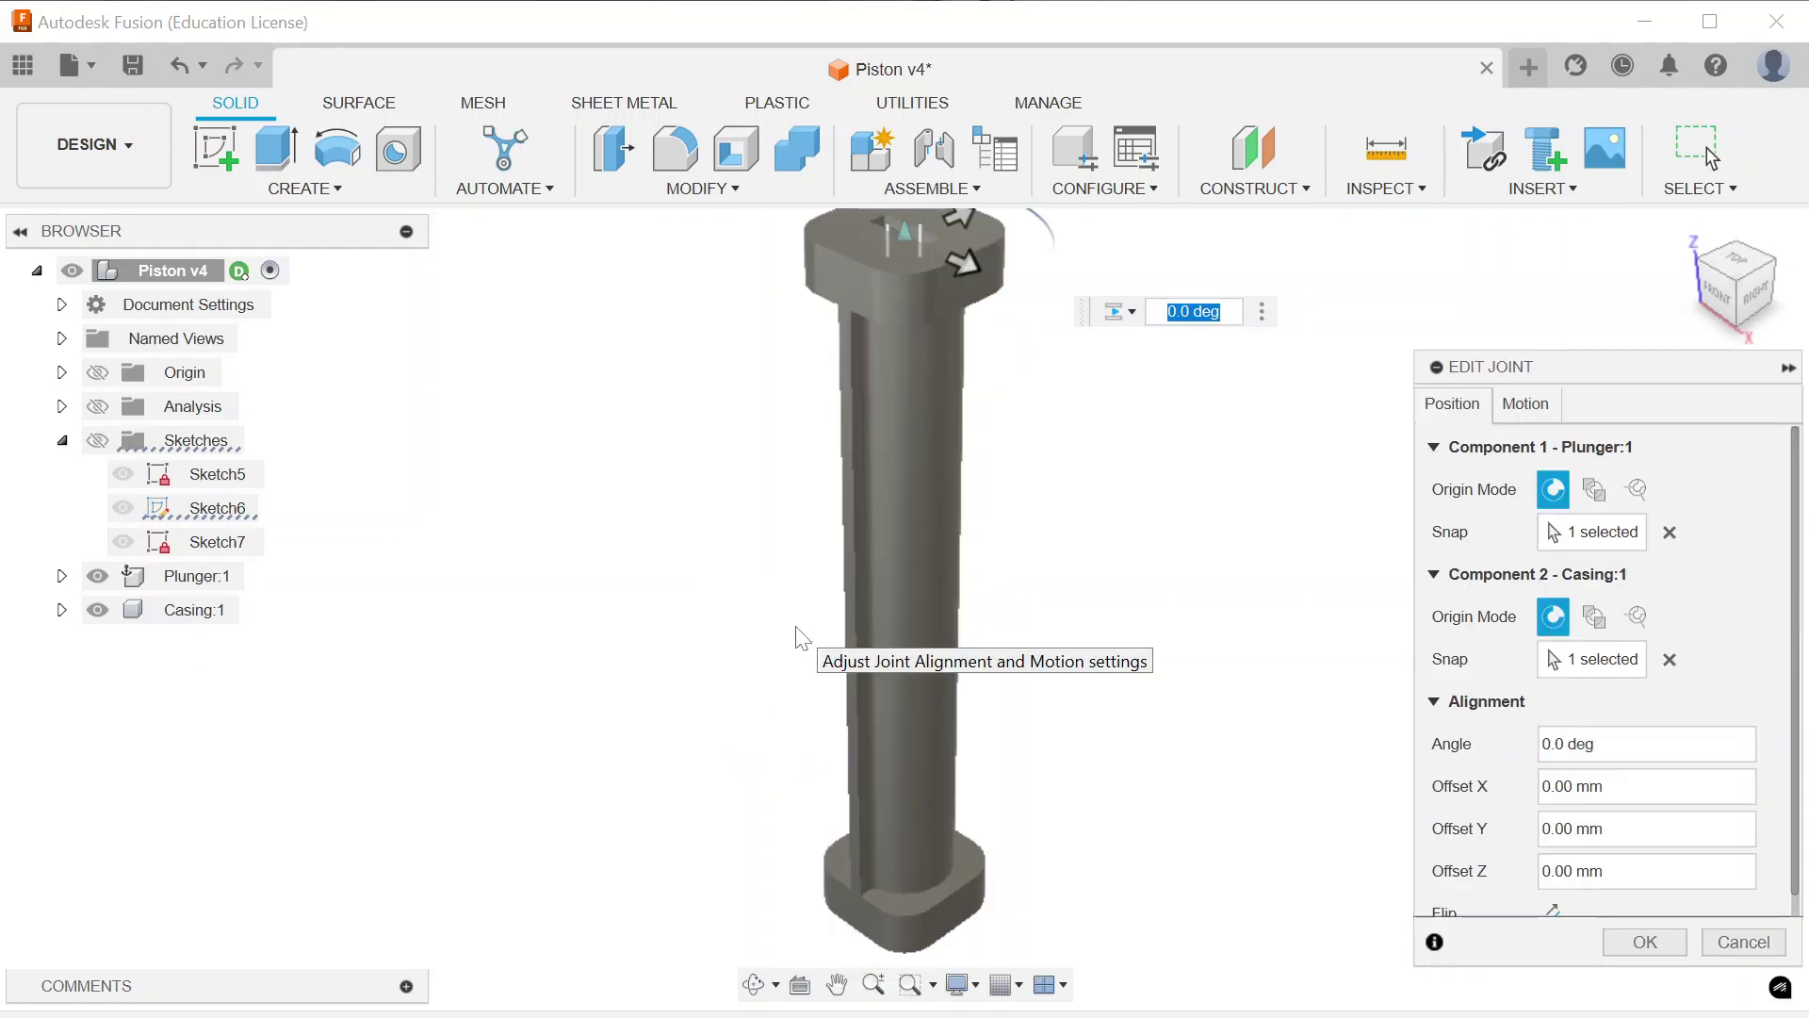
{"action": "left_click", "coordinate": [1523, 403]}
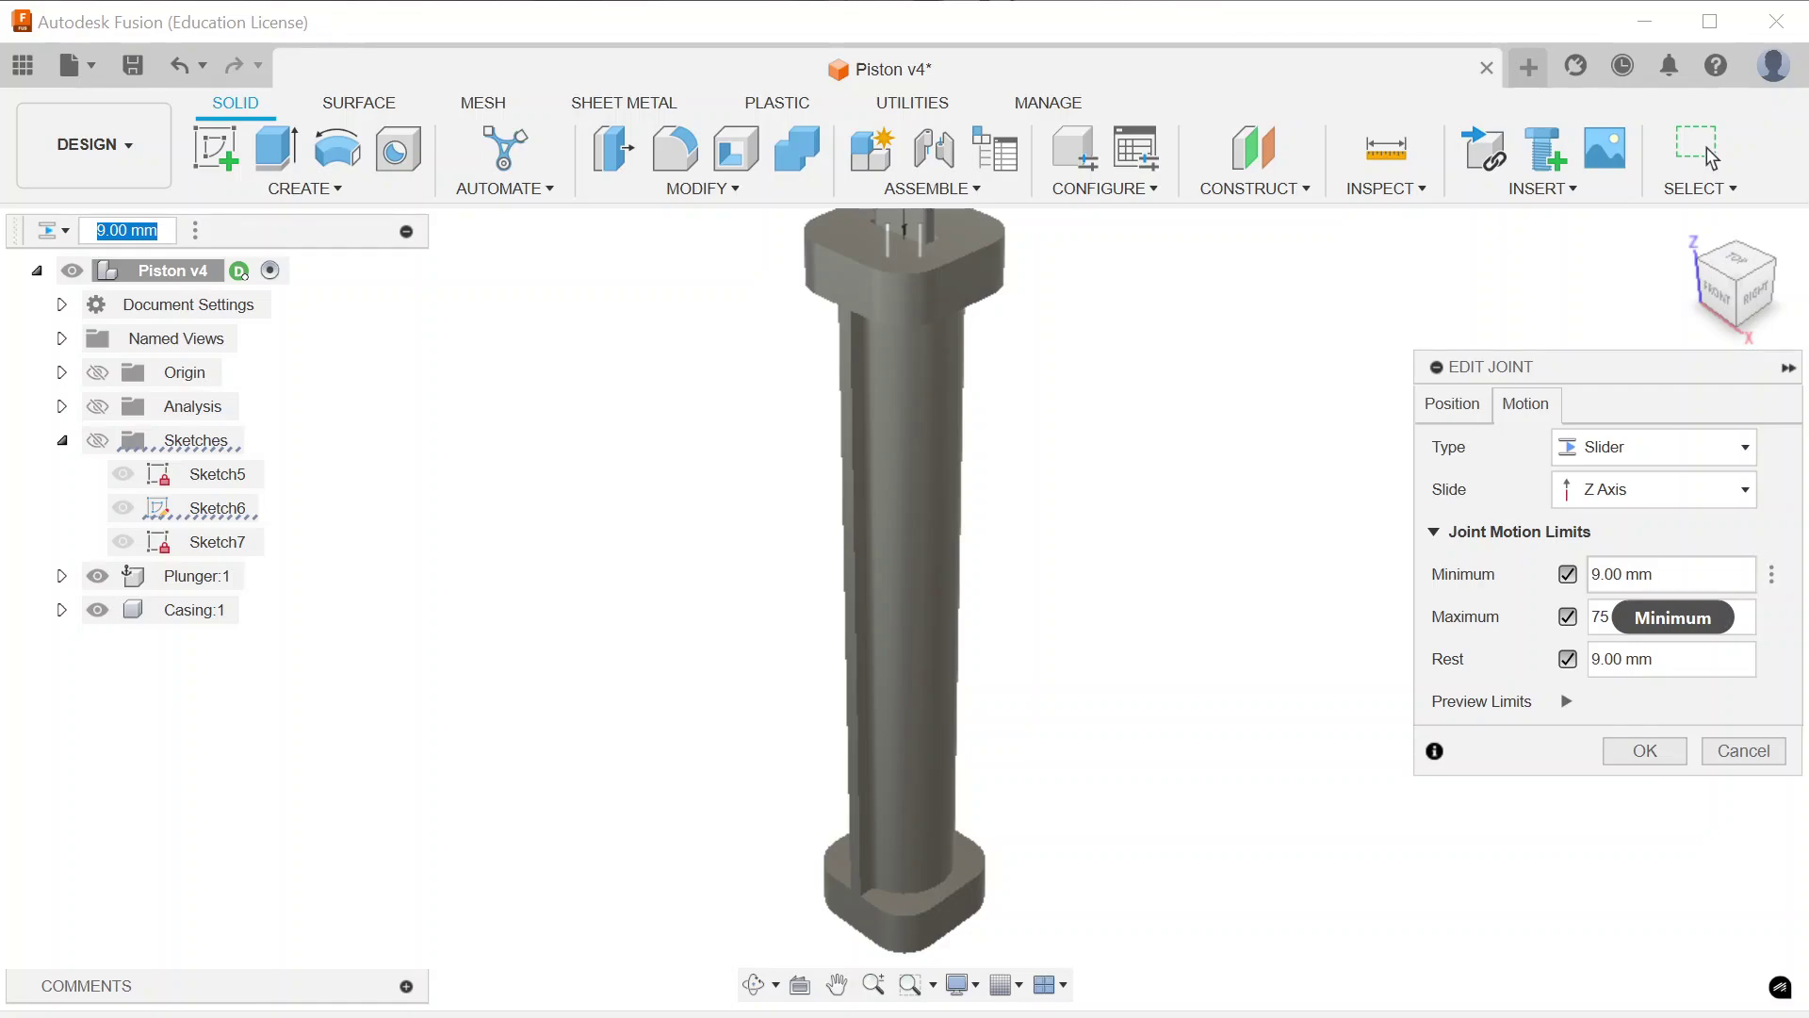
{"action": "left_click", "coordinate": [1741, 337]}
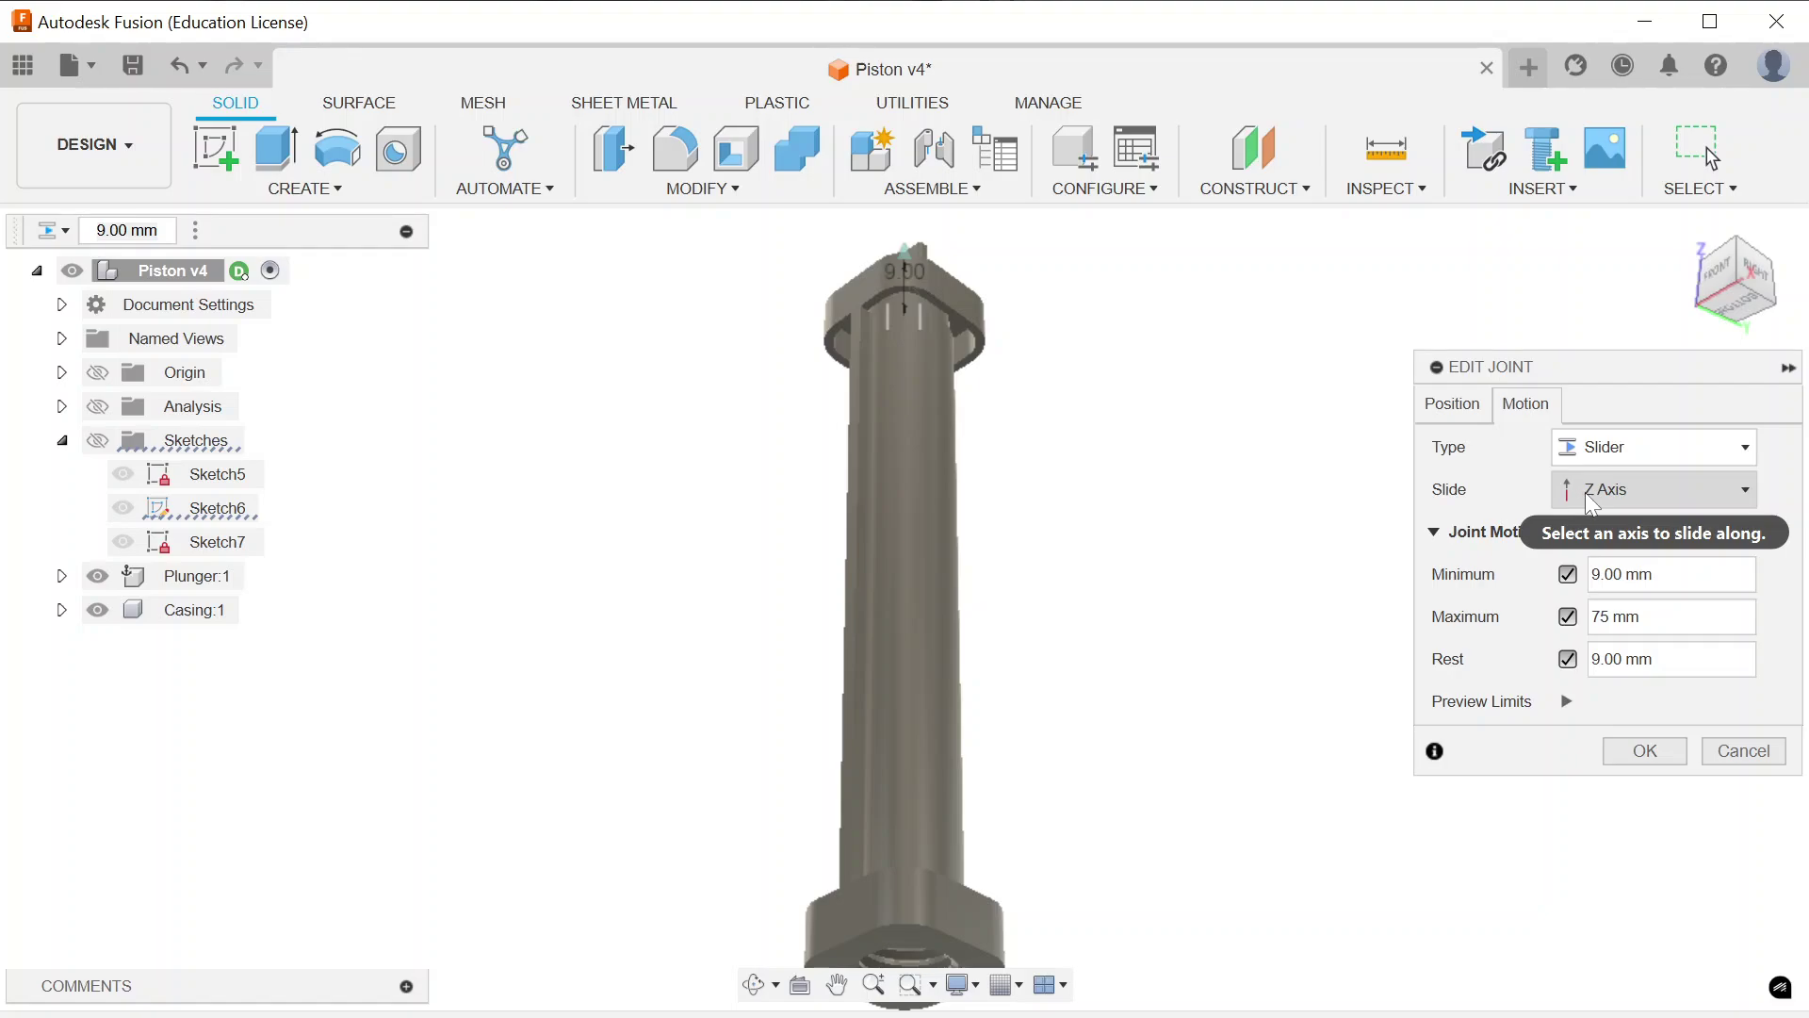
{"action": "left_click", "coordinate": [1647, 753]}
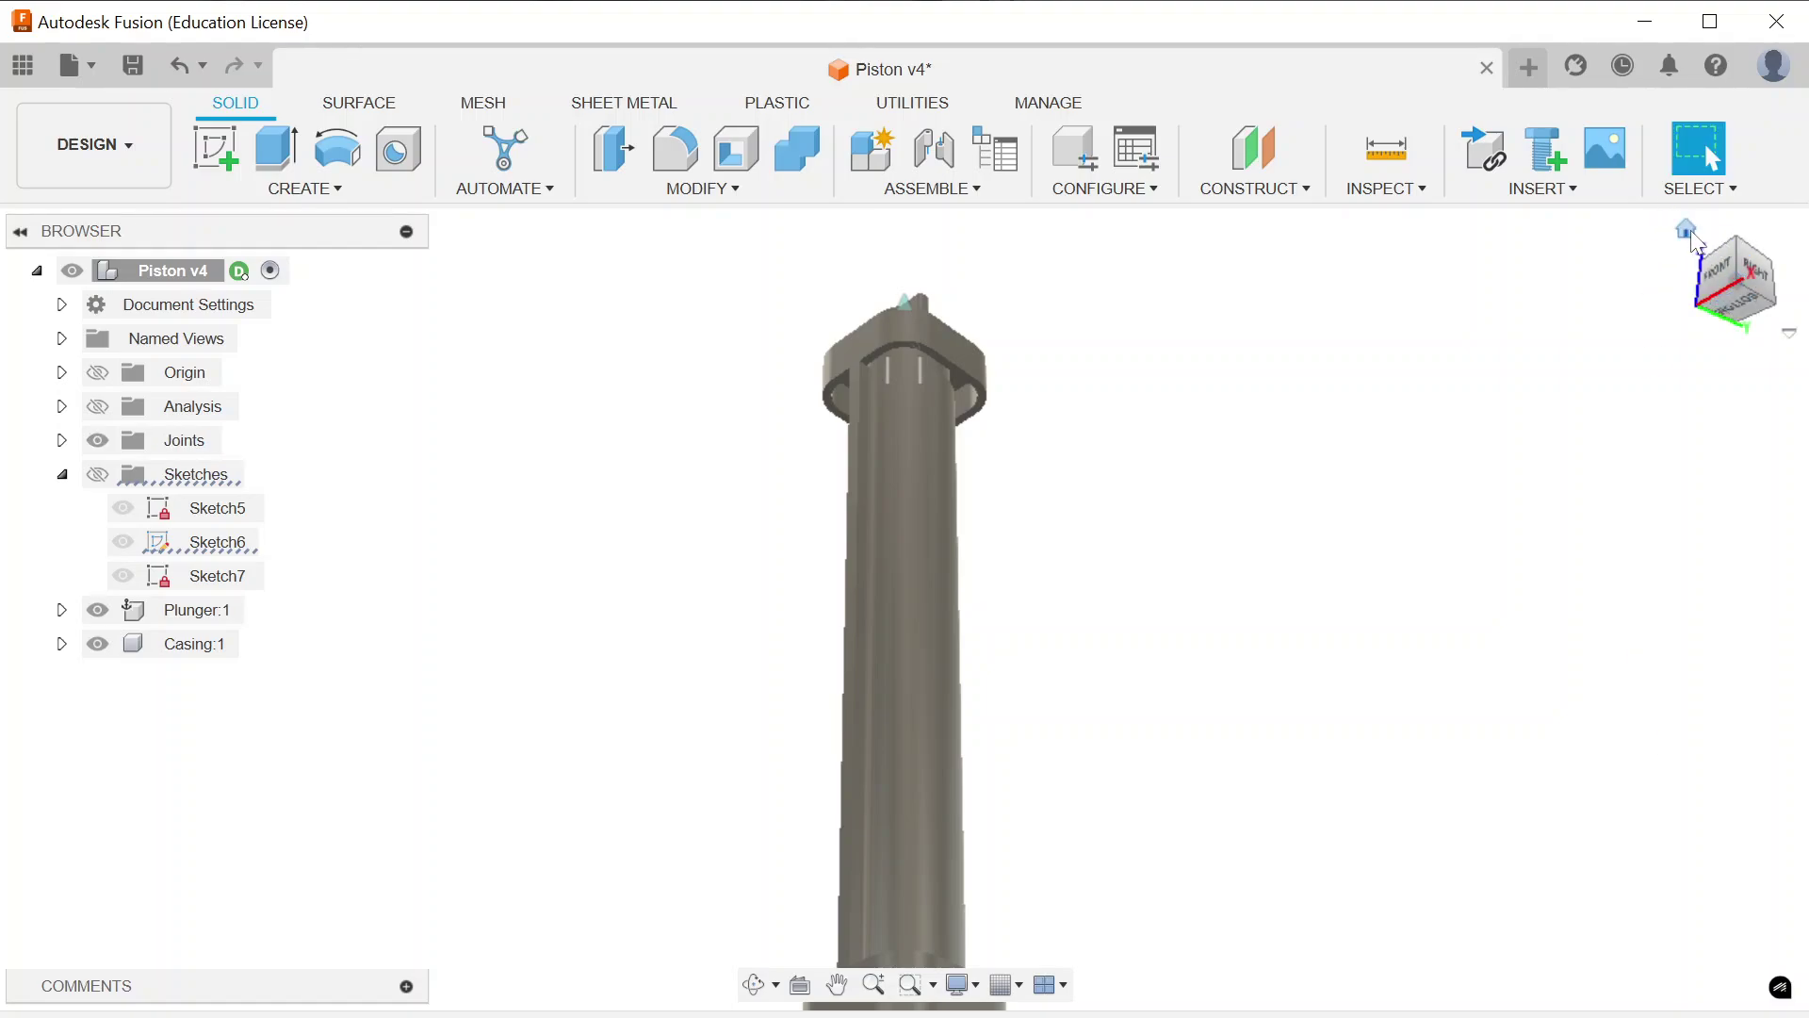
{"action": "left_click", "coordinate": [1687, 228]}
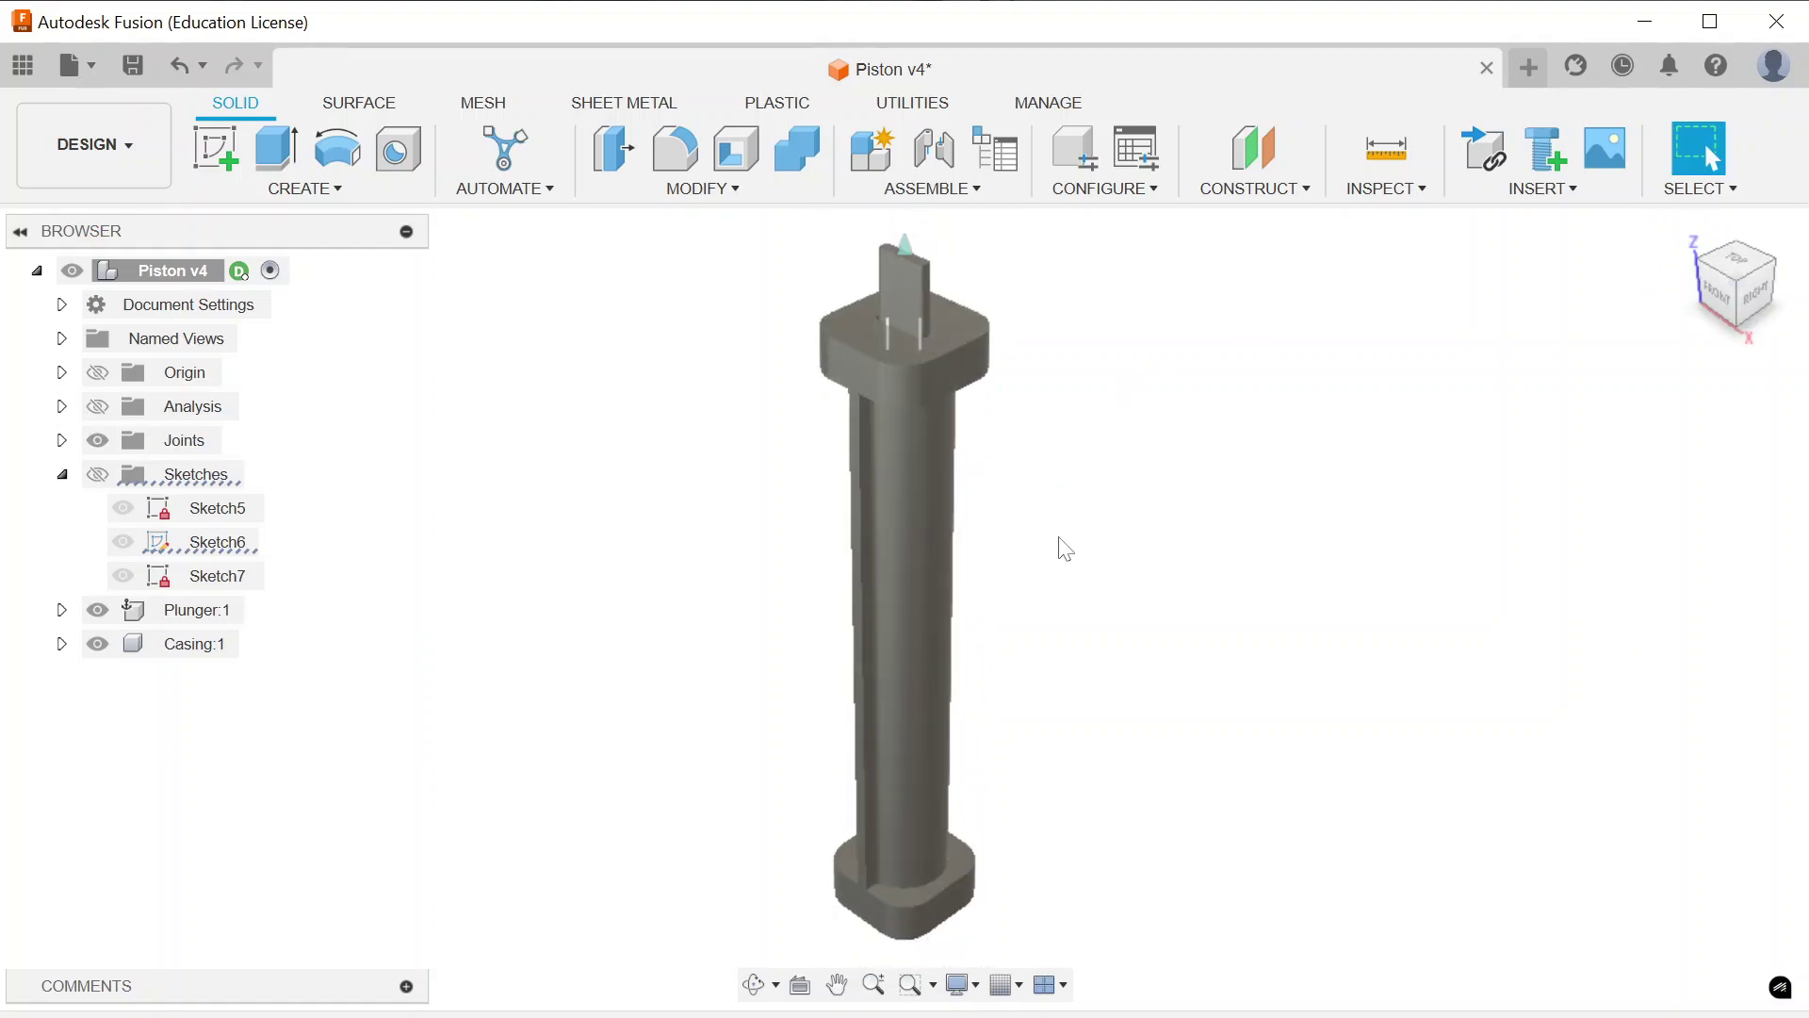
{"action": "scroll", "coordinate": [1074, 569], "scroll_direction": "up", "scroll_amount": 2}
{"action": "scroll", "coordinate": [1074, 570], "scroll_direction": "down", "scroll_amount": 5}
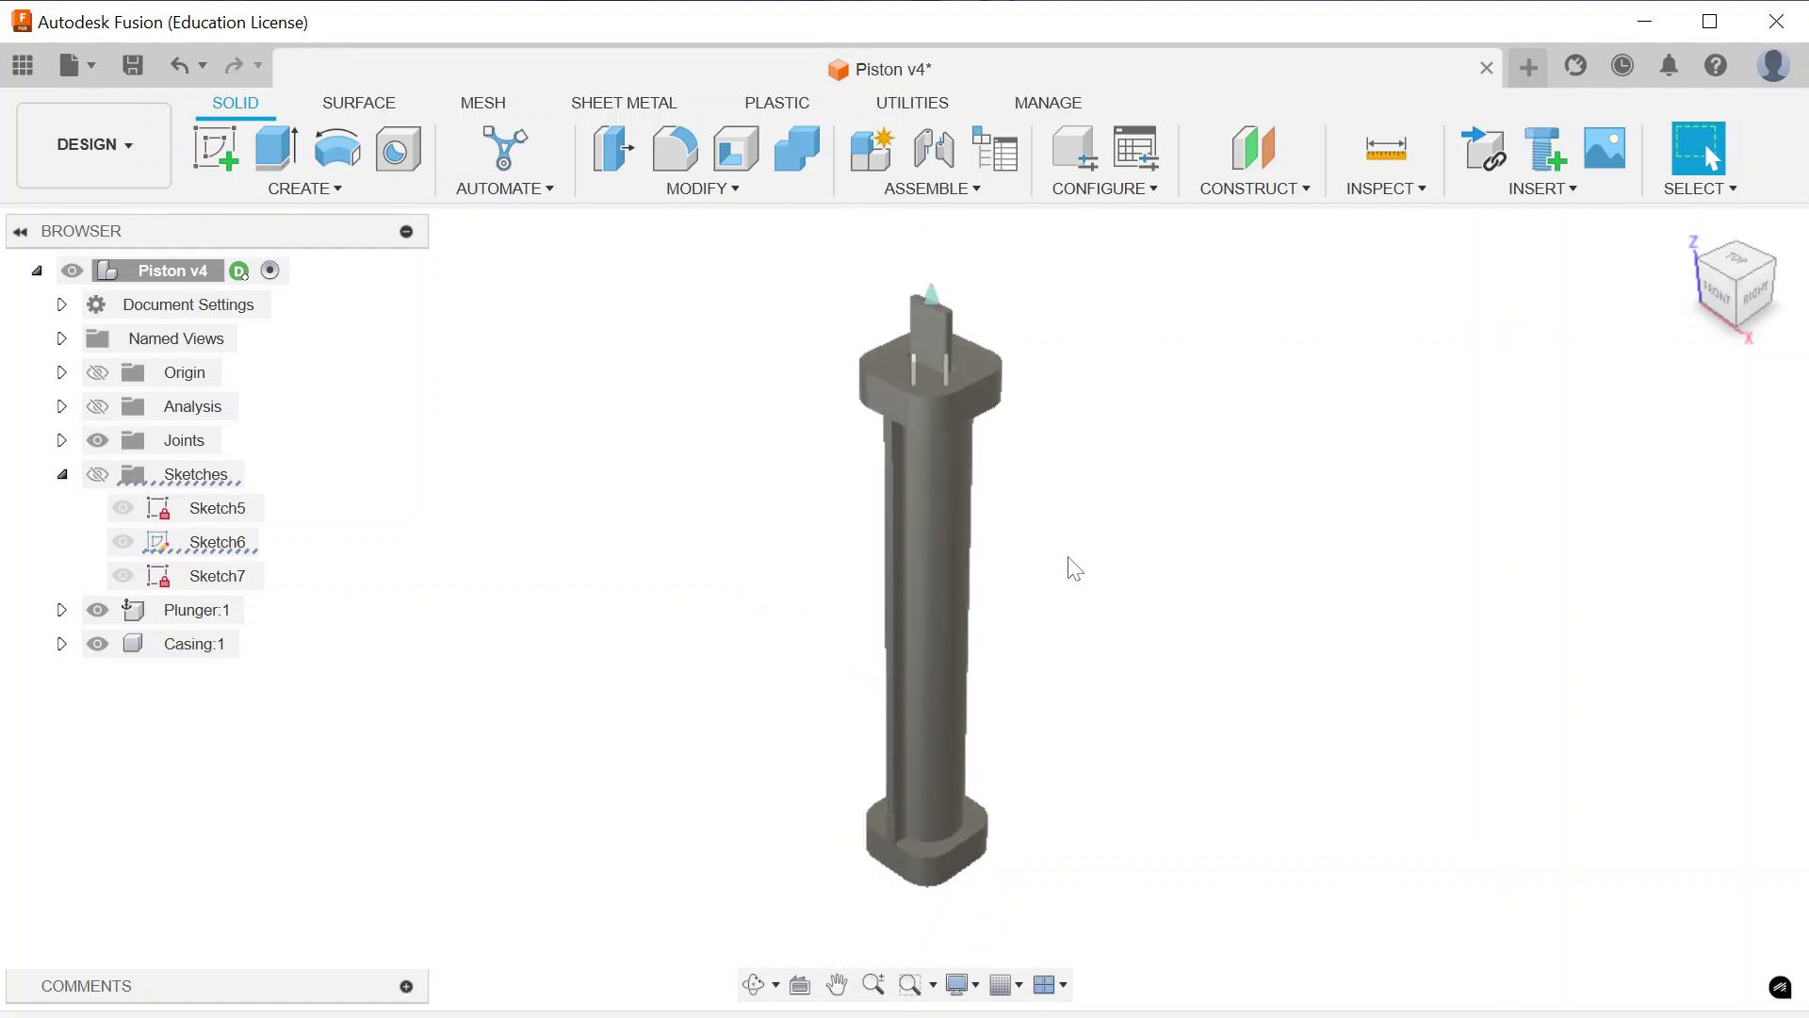
{"action": "left_click", "coordinate": [836, 984]}
{"action": "left_click_drag", "start_coordinate": [1123, 670], "coordinate": [1072, 768]}
{"action": "key", "text": "Escape"}
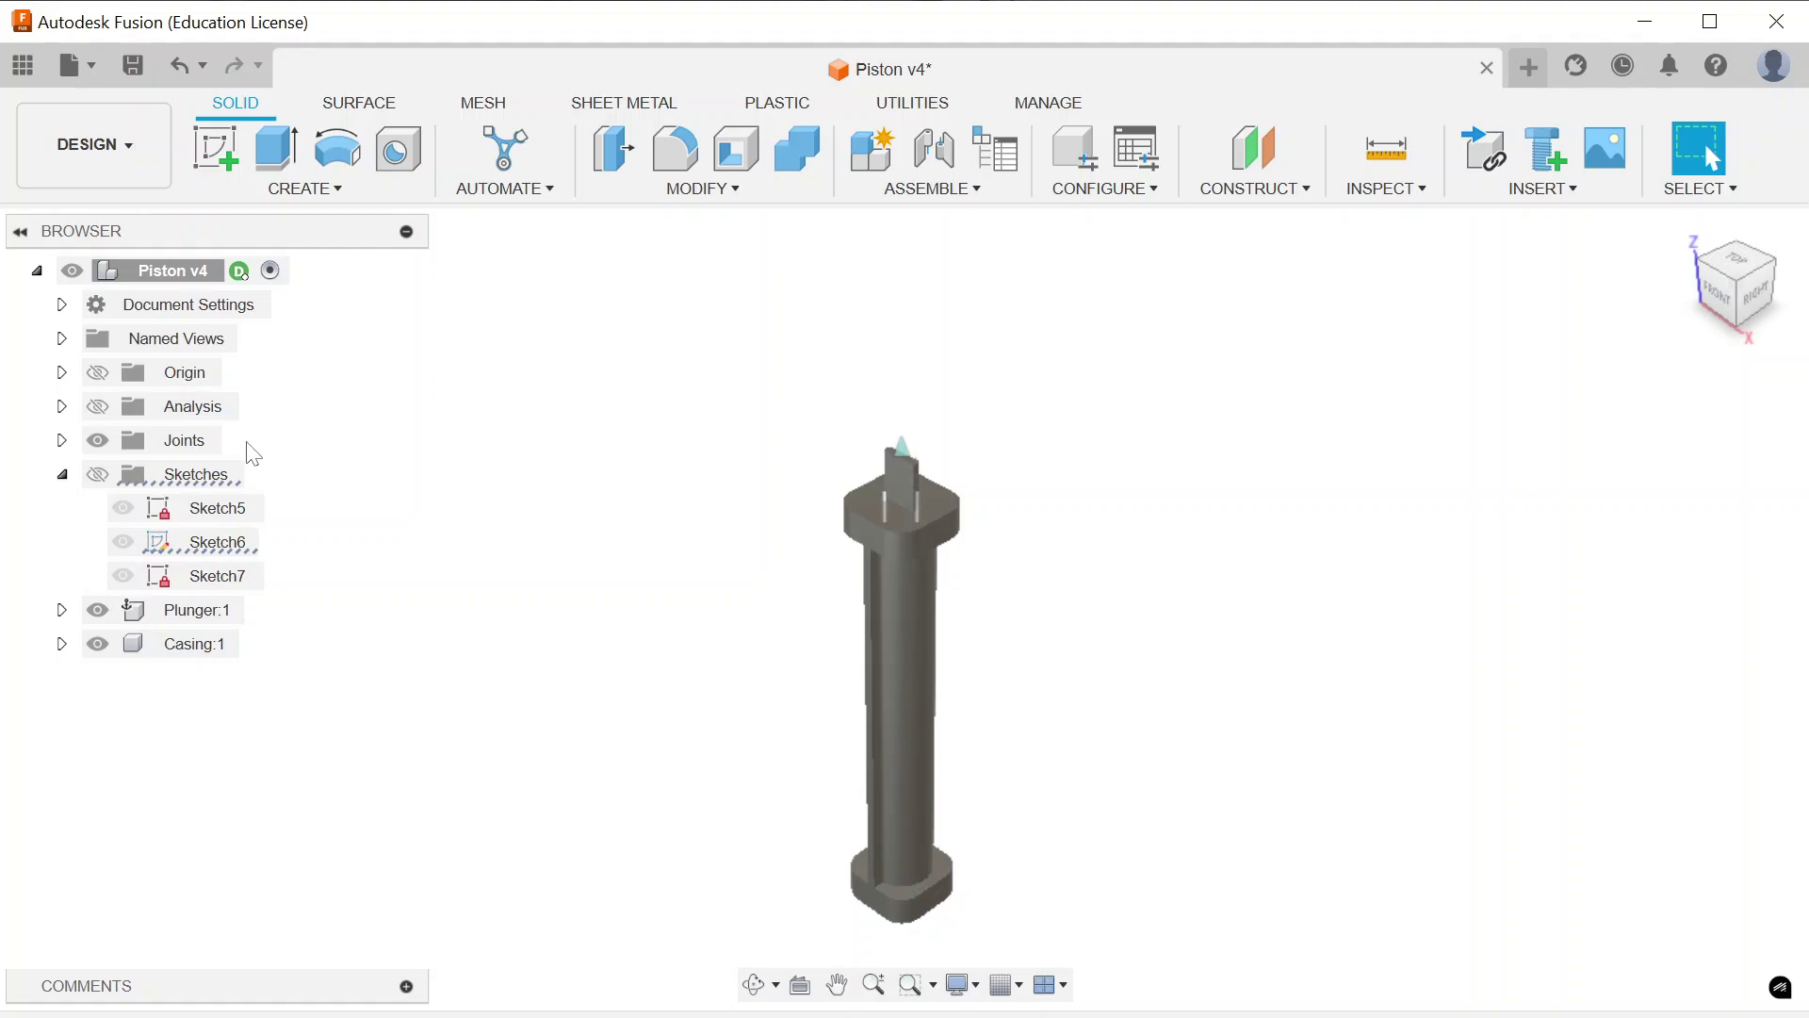
Show the Piston v4 section cut, zoom to its lower end, and start saving a new version
{"action": "left_click", "coordinate": [98, 407]}
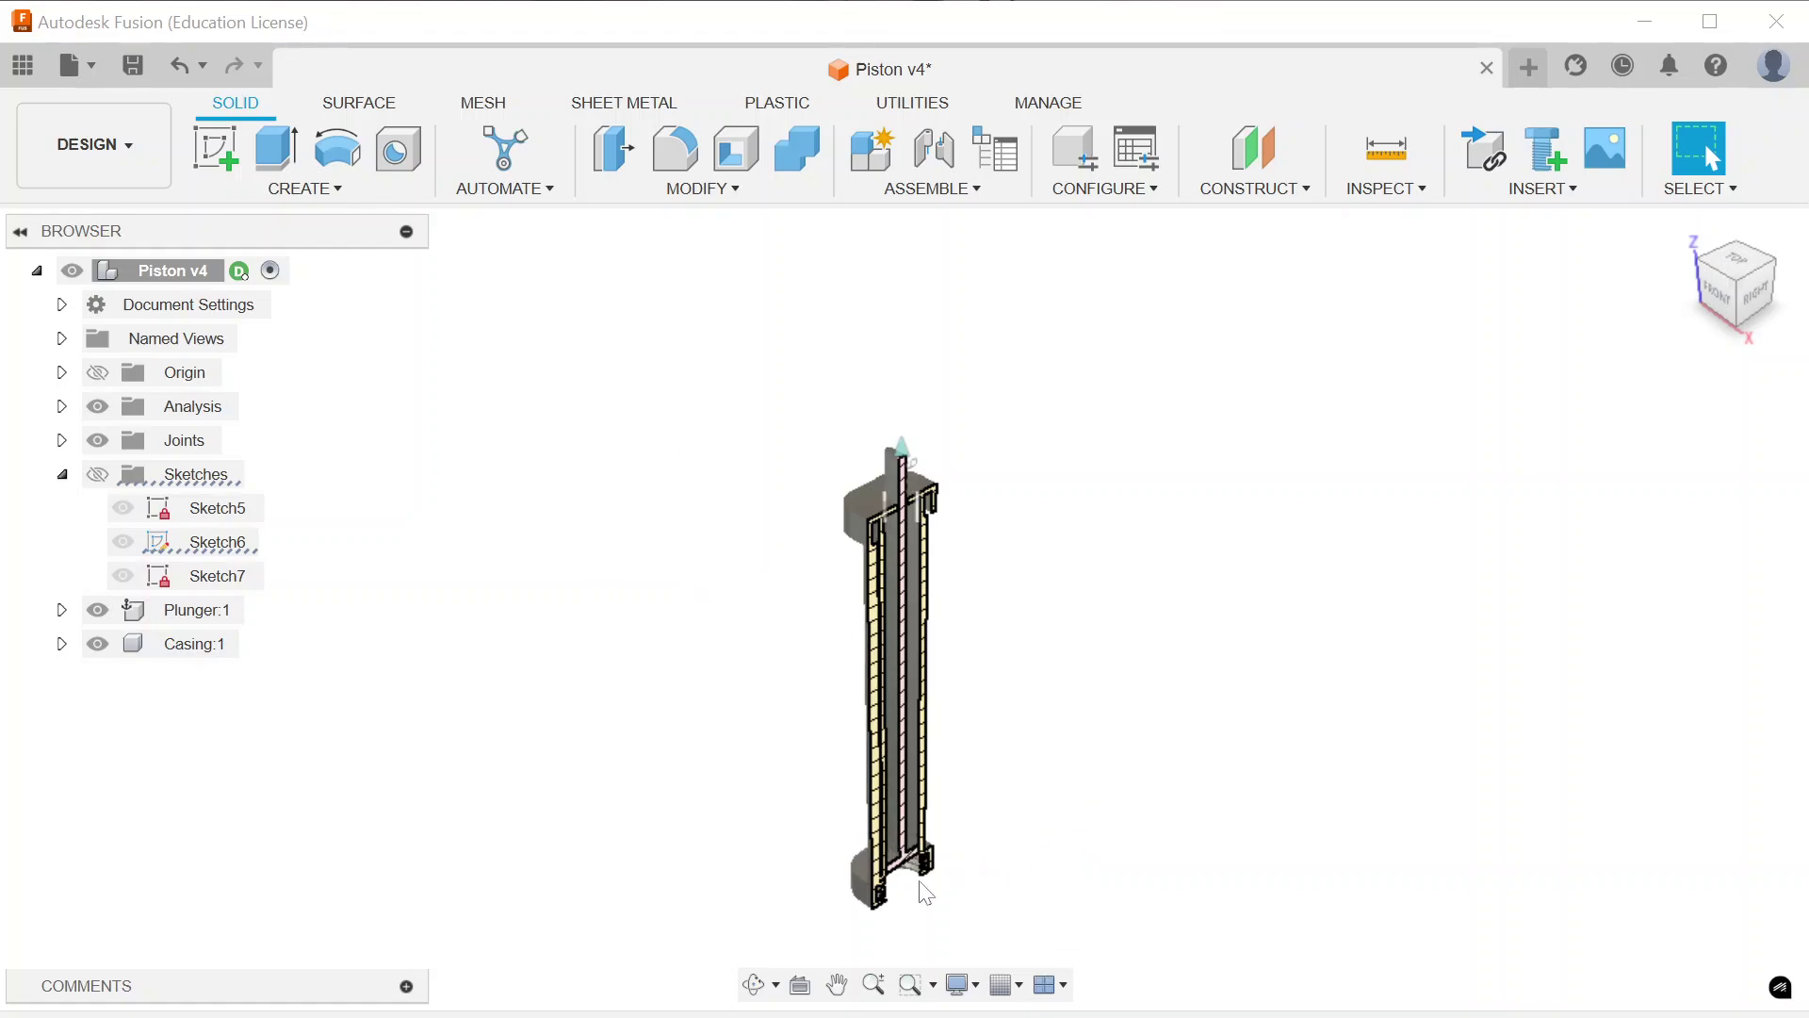
{"action": "scroll", "coordinate": [927, 894], "scroll_direction": "up", "scroll_amount": 3}
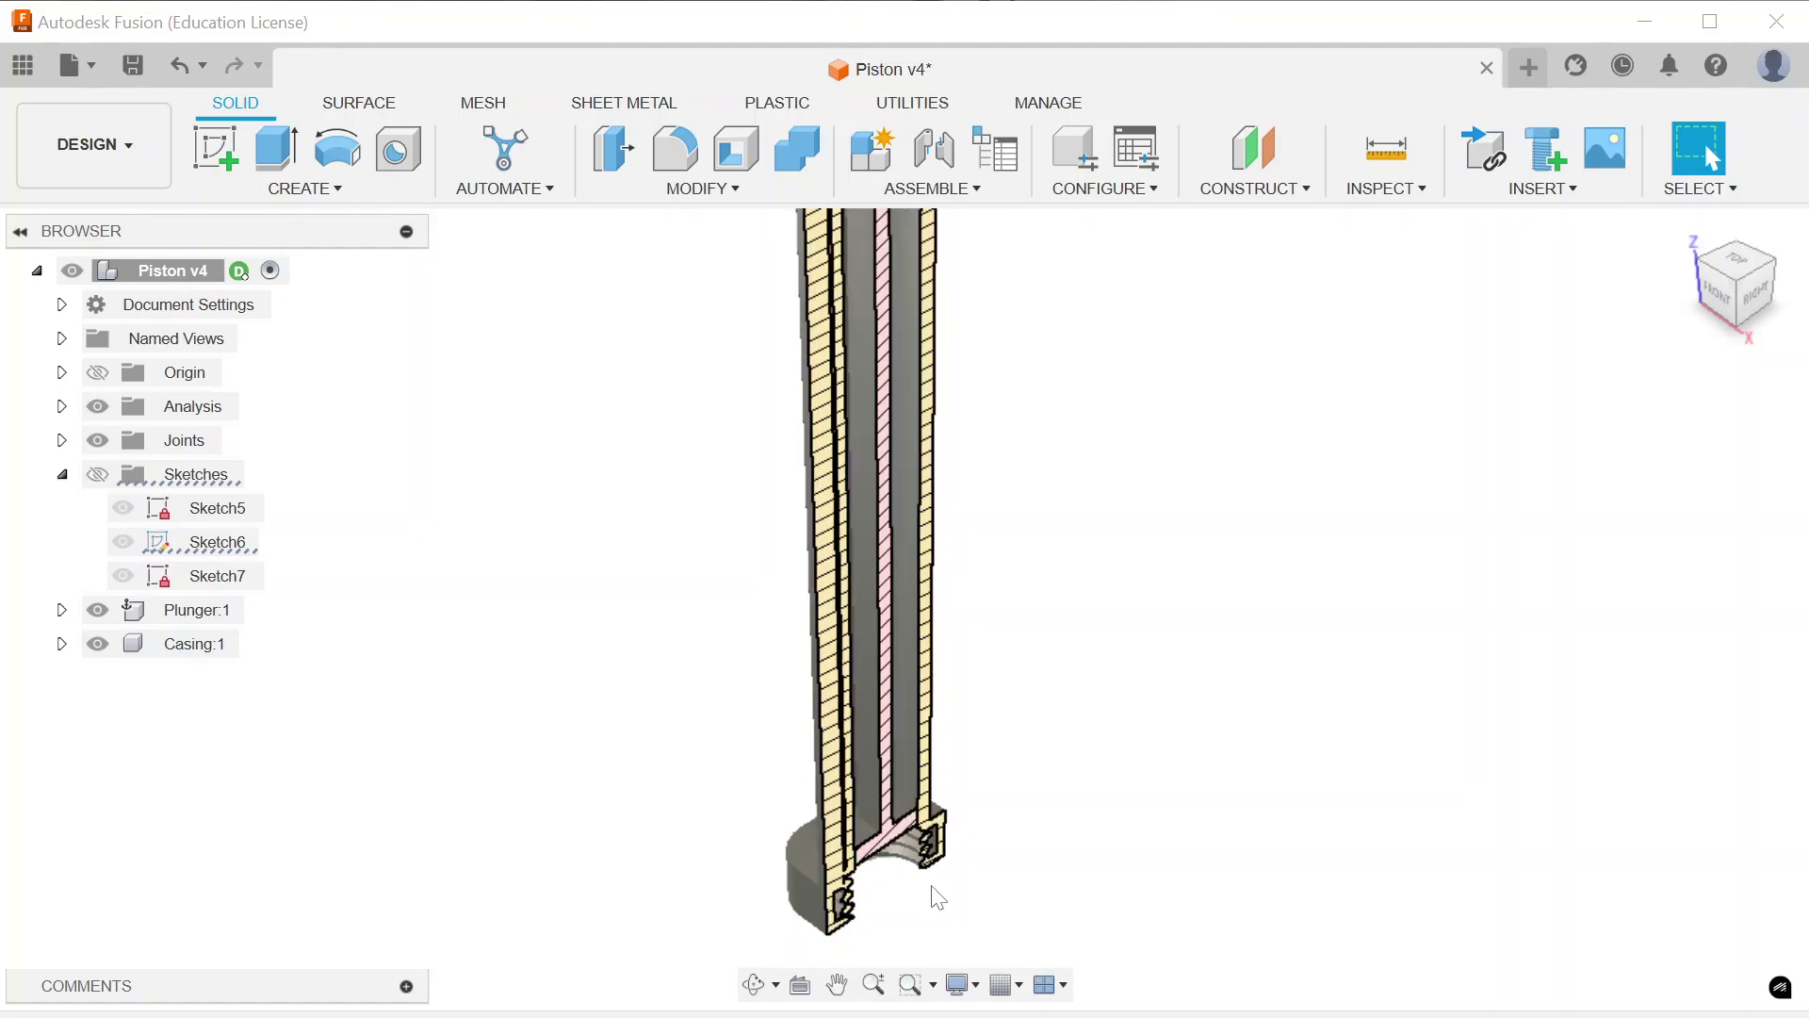
{"action": "scroll", "coordinate": [924, 868], "scroll_direction": "up", "scroll_amount": 3}
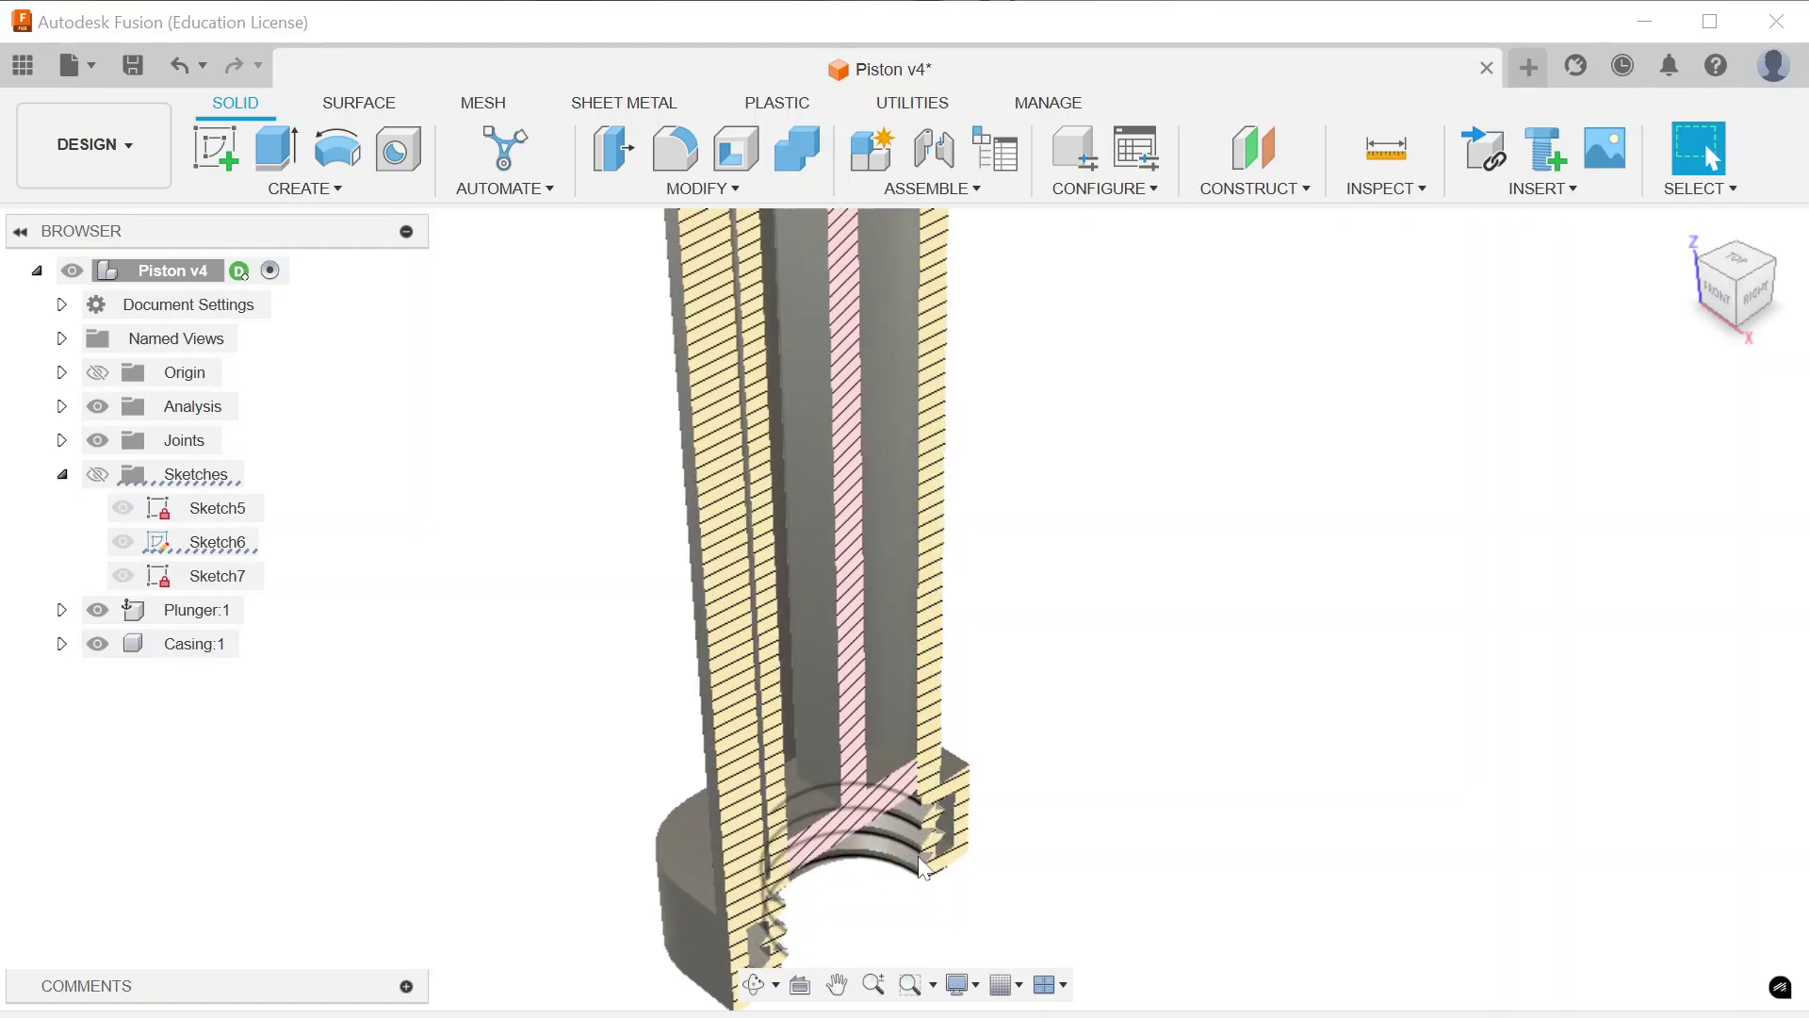
{"action": "scroll", "coordinate": [918, 773], "scroll_direction": "up", "scroll_amount": 3}
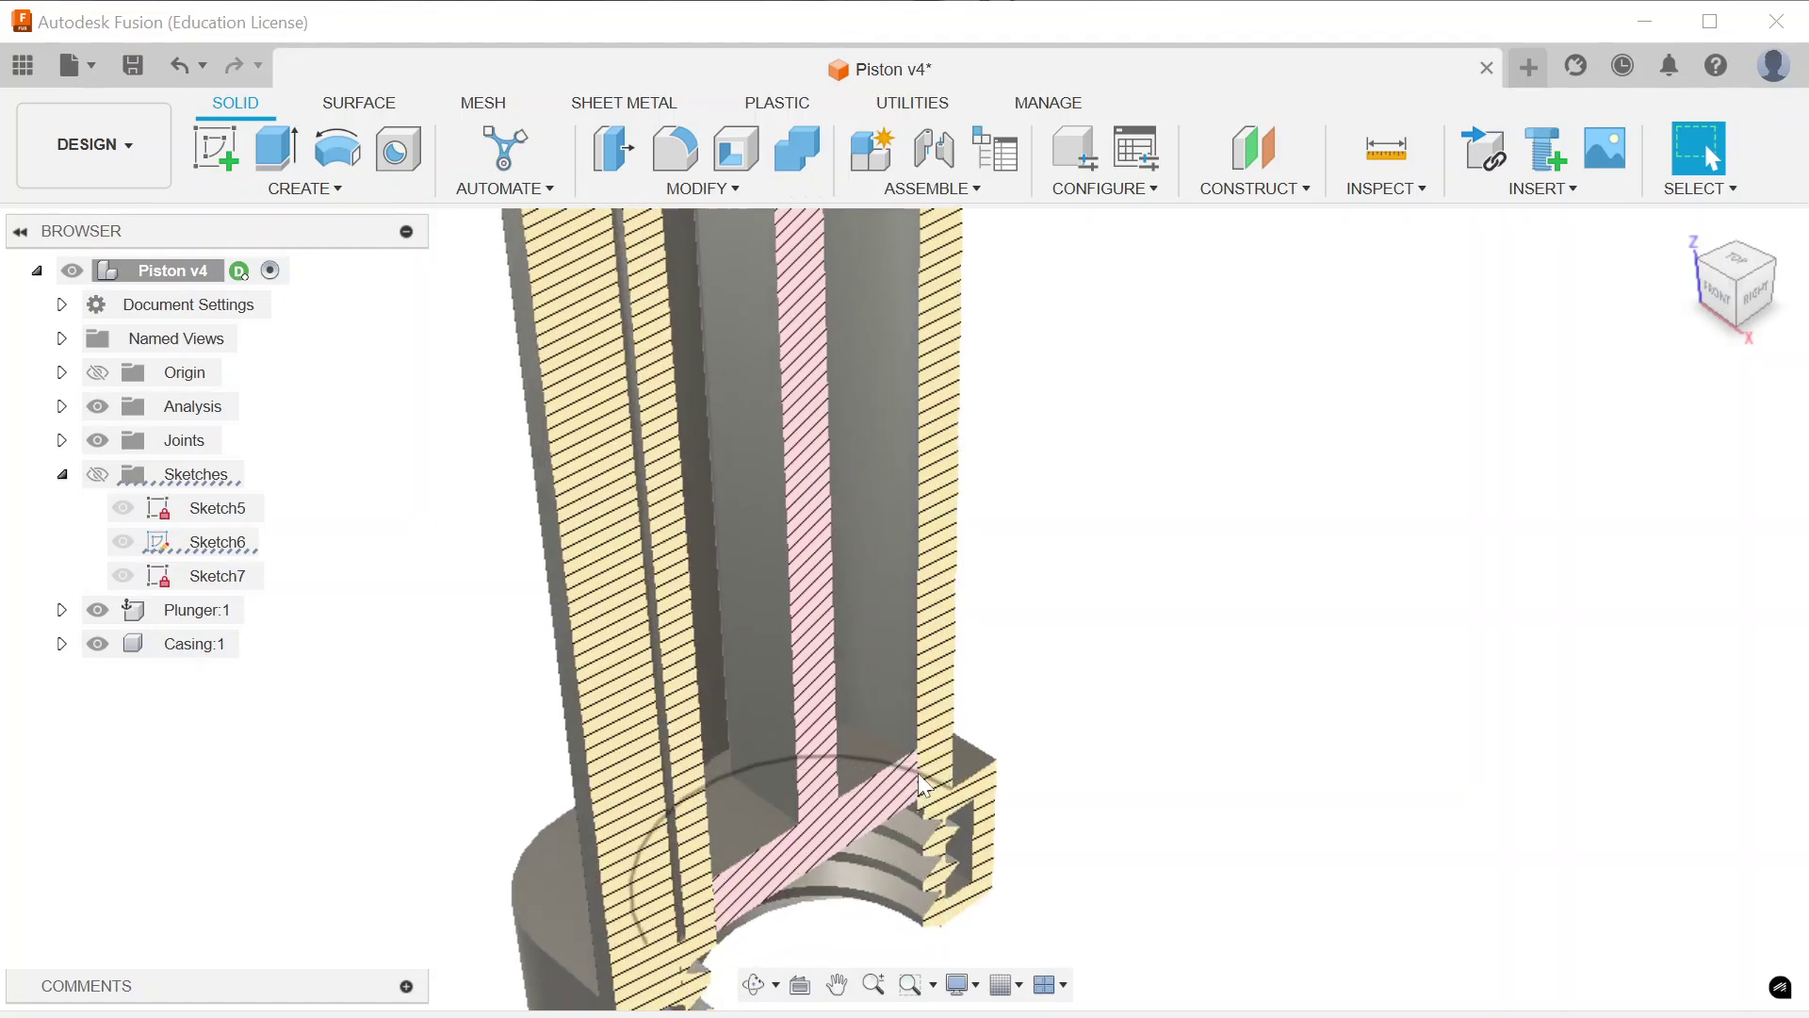
{"action": "scroll", "coordinate": [918, 772], "scroll_direction": "up", "scroll_amount": 3}
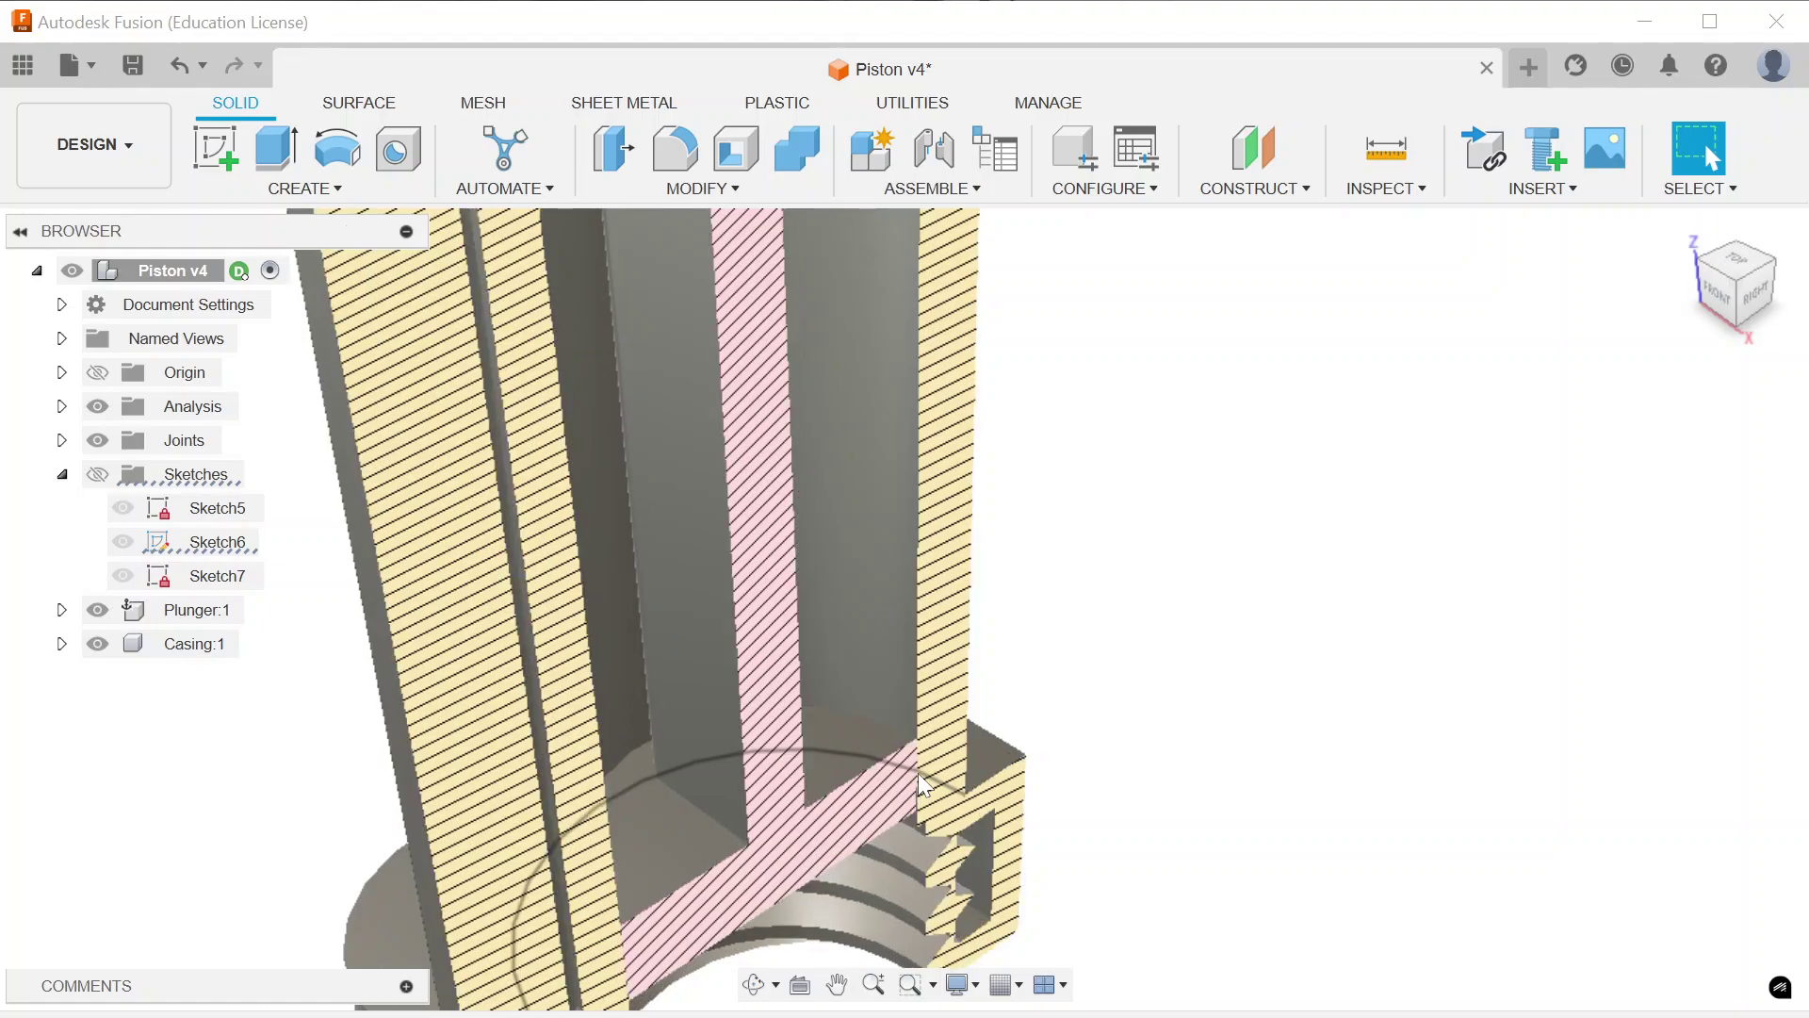
{"action": "scroll", "coordinate": [918, 772], "scroll_direction": "up", "scroll_amount": 3}
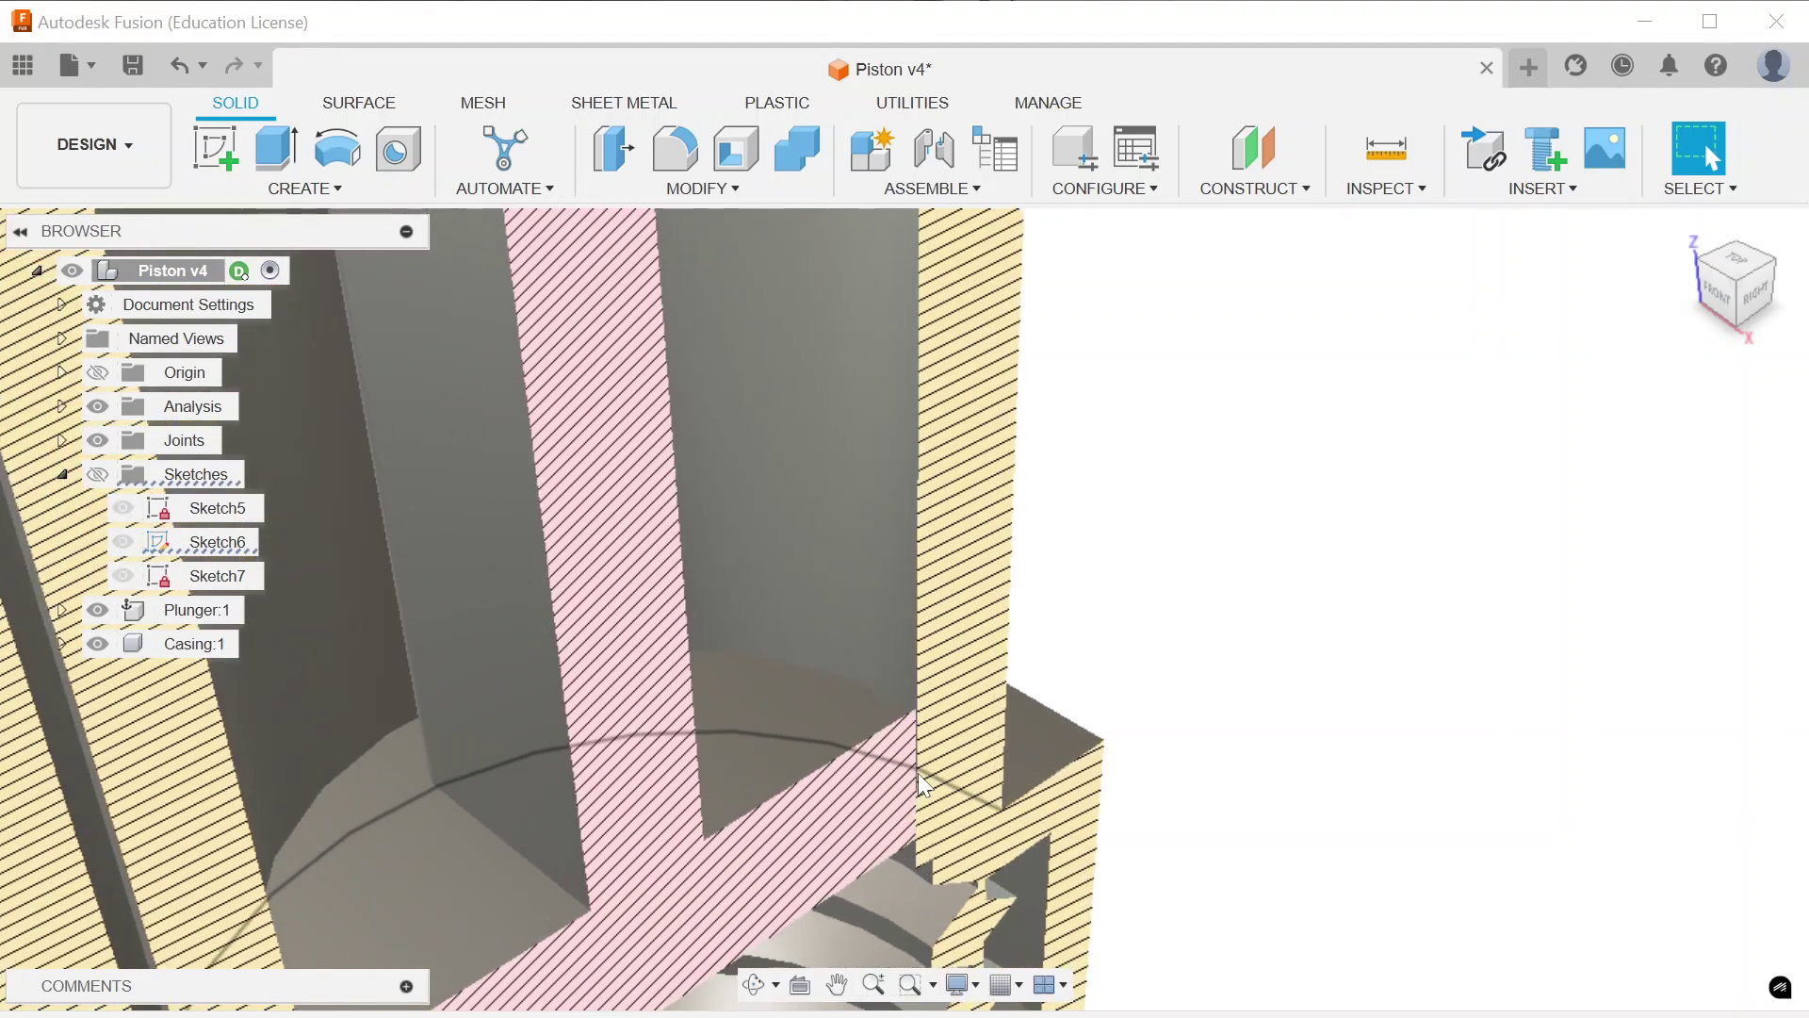
{"action": "scroll", "coordinate": [918, 772], "scroll_direction": "up", "scroll_amount": 3}
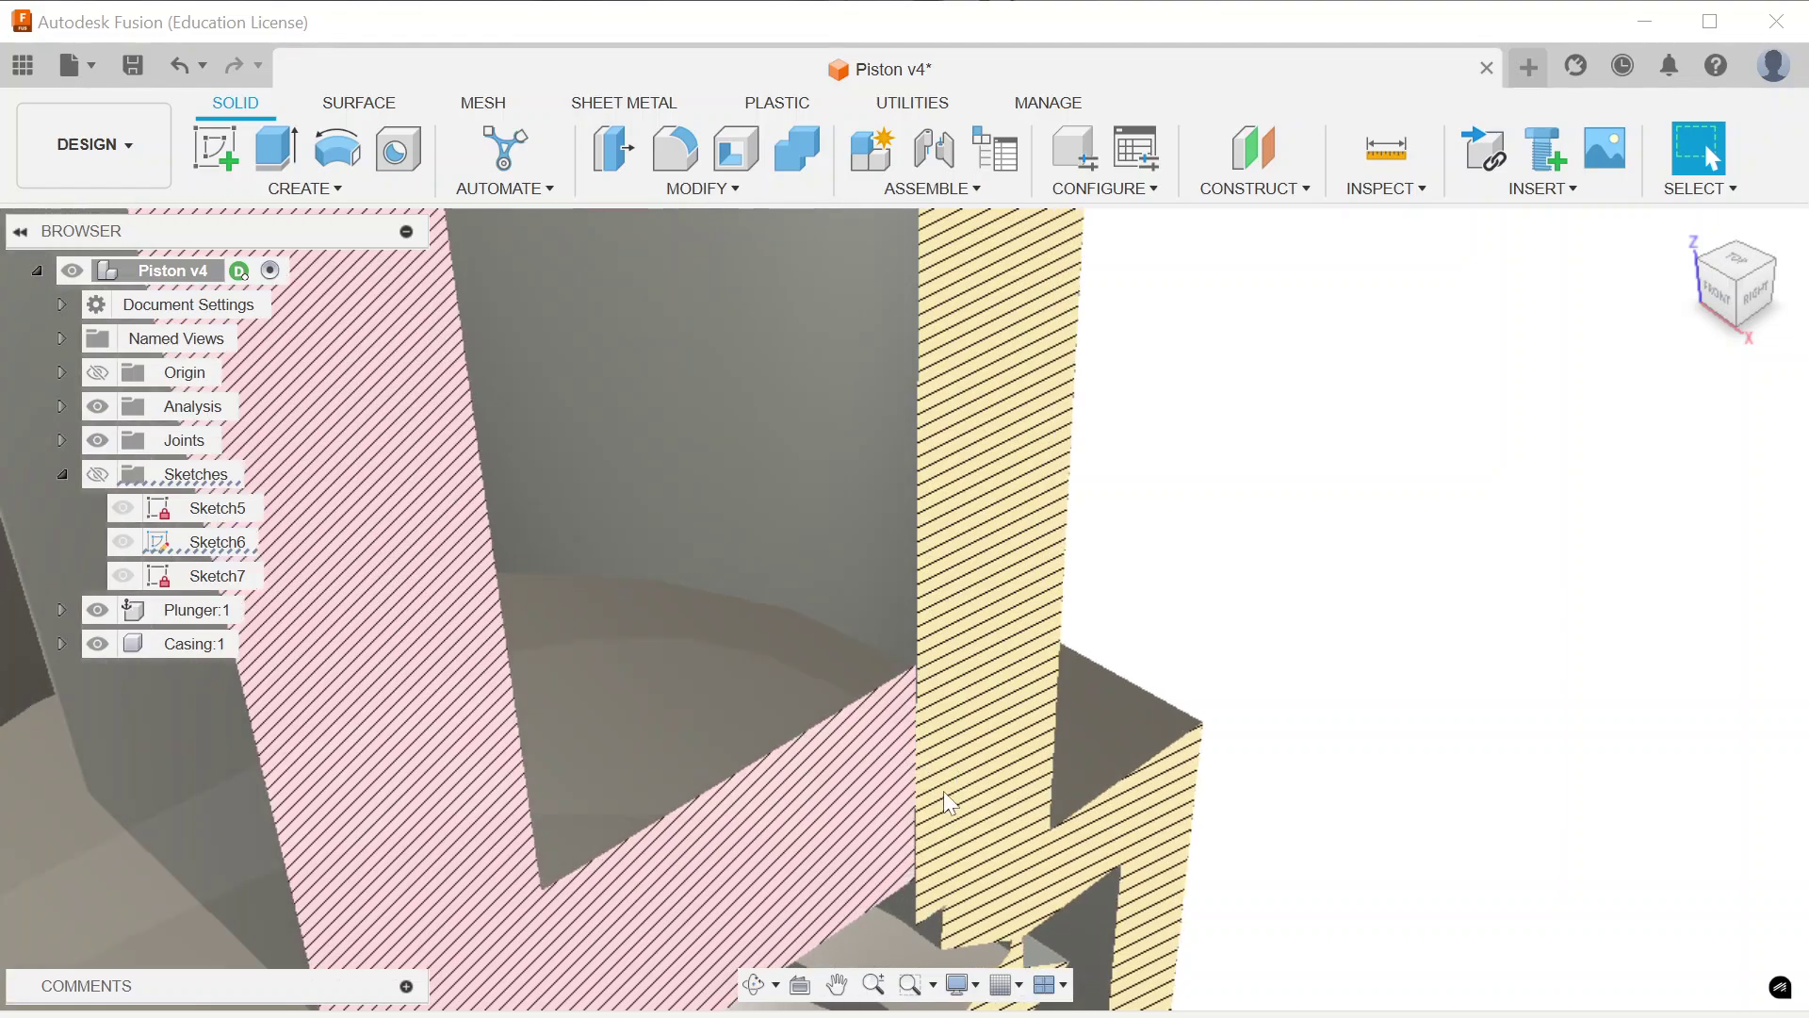
{"action": "scroll", "coordinate": [942, 792], "scroll_direction": "up", "scroll_amount": 3}
{"action": "scroll", "coordinate": [942, 792], "scroll_direction": "up", "scroll_amount": 4}
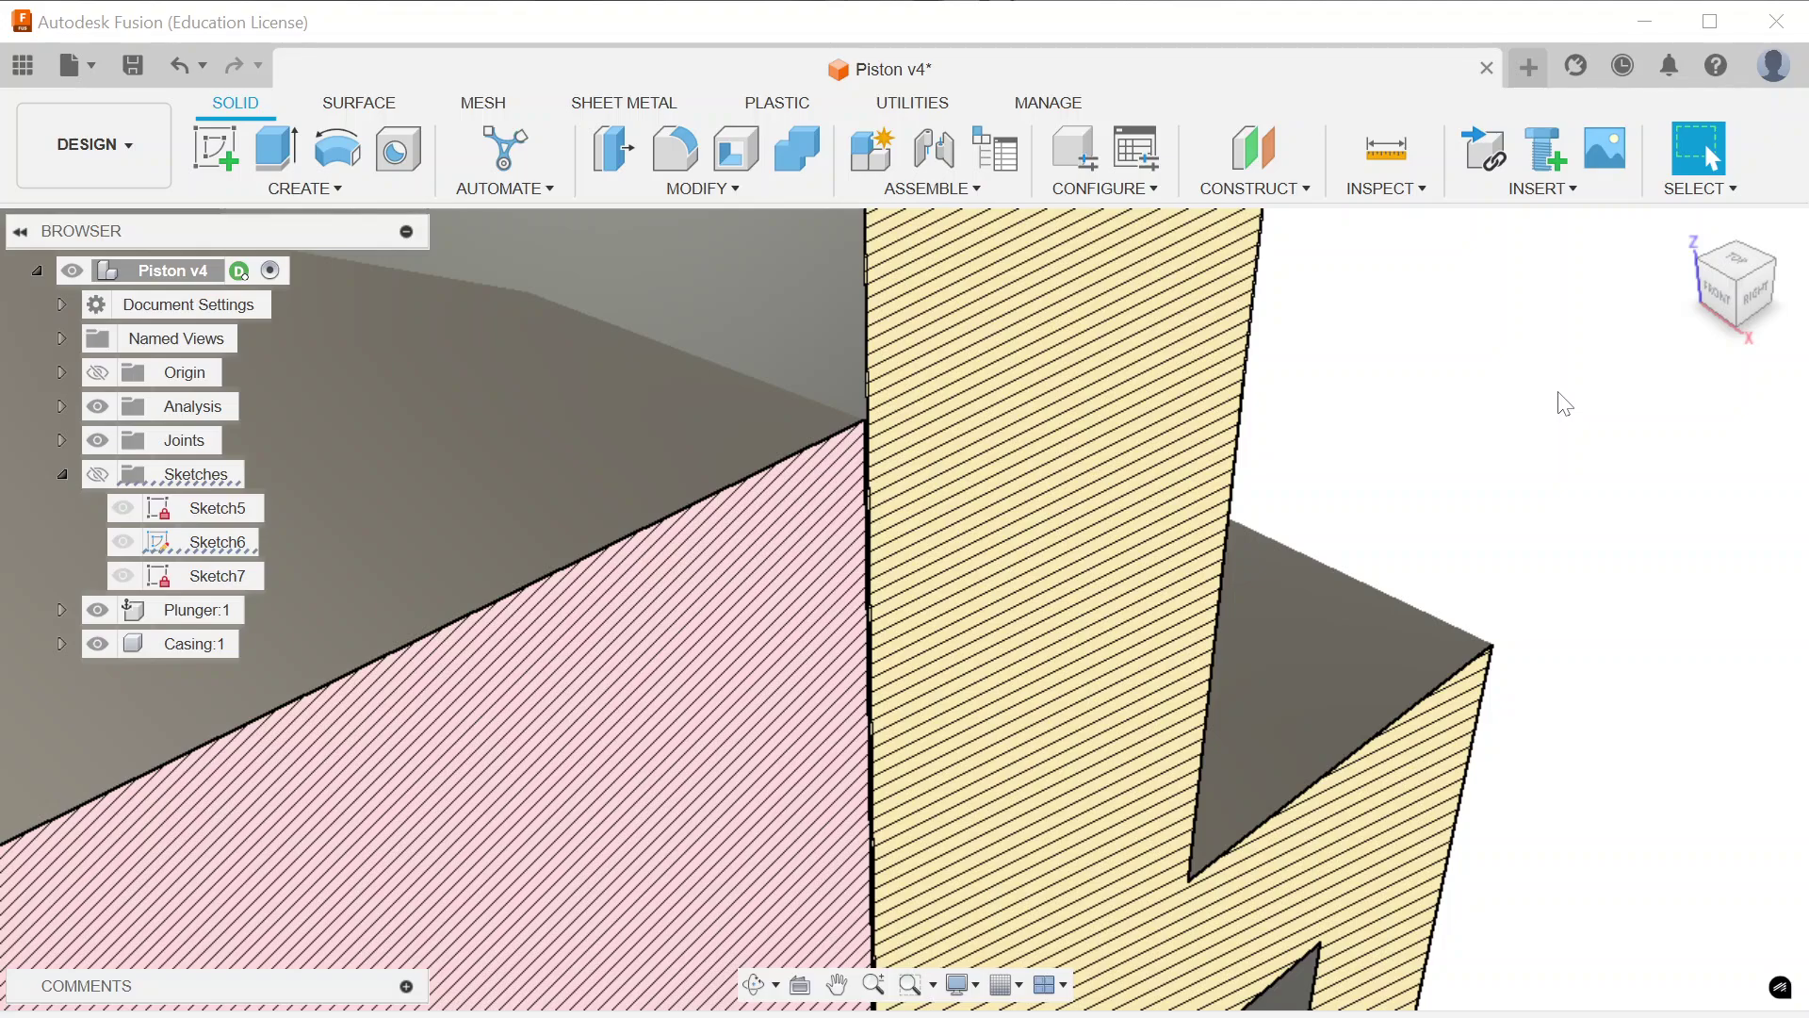
{"action": "left_click", "coordinate": [135, 66]}
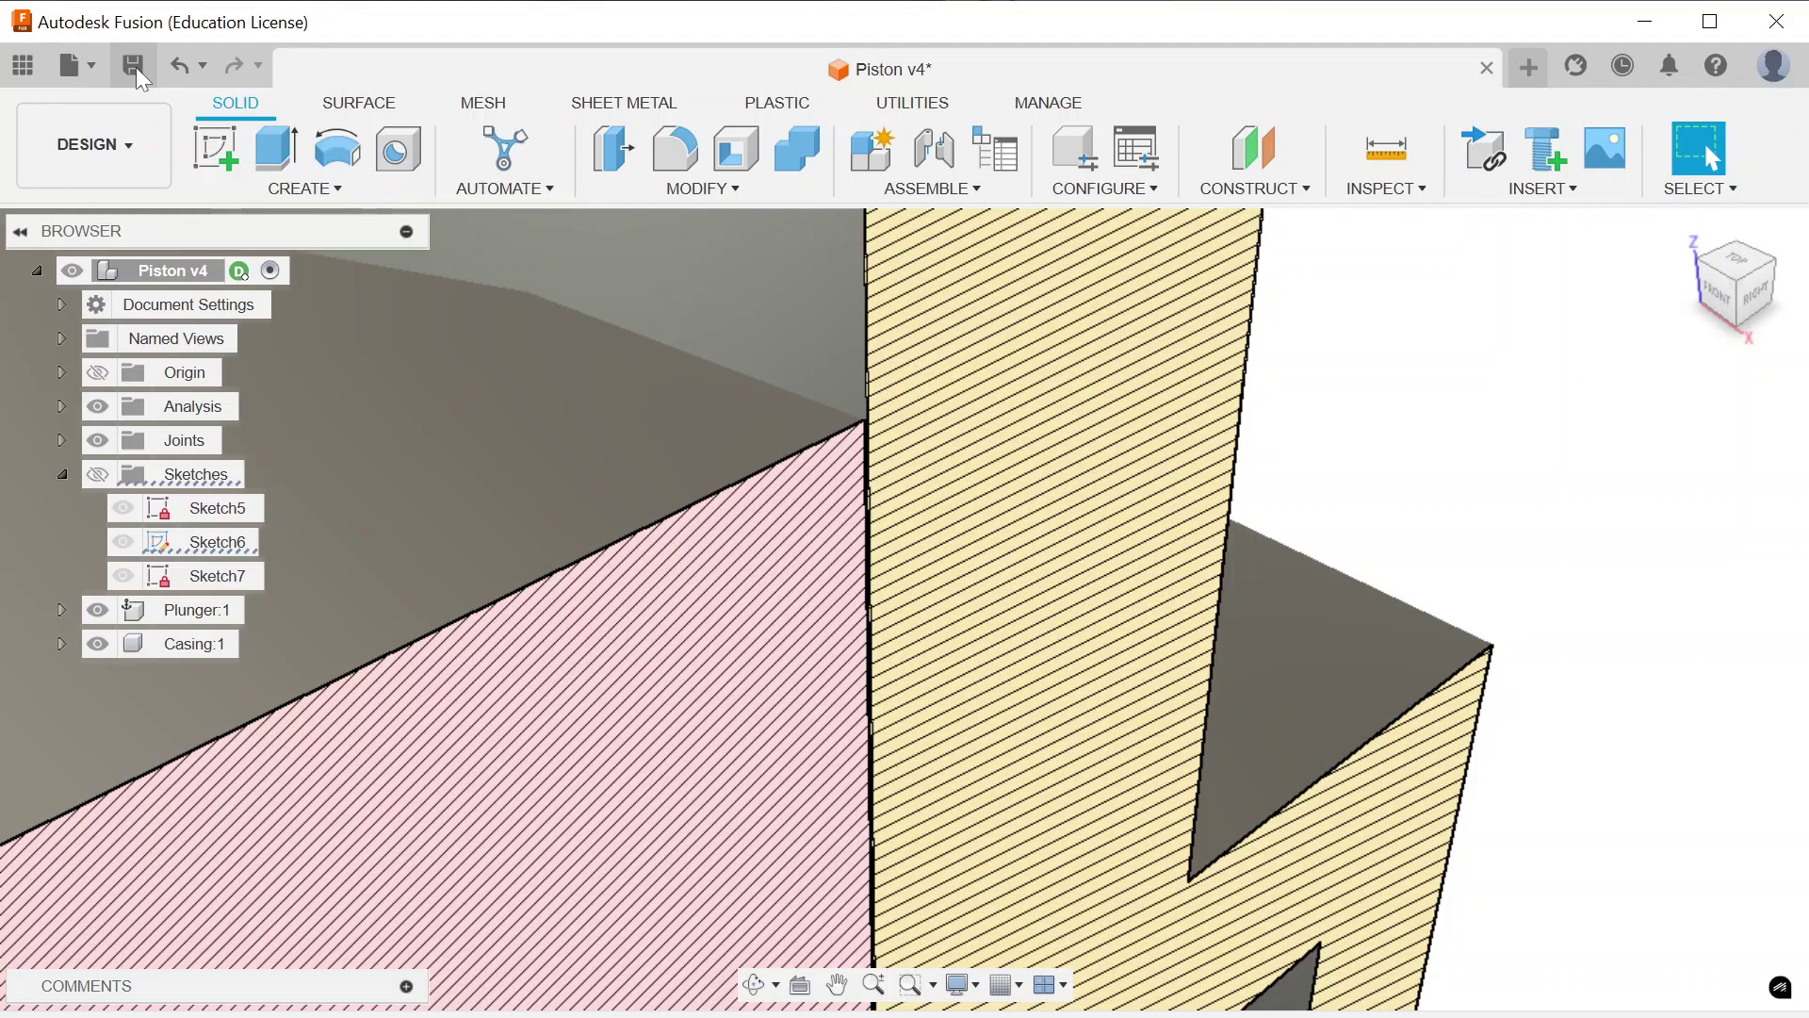